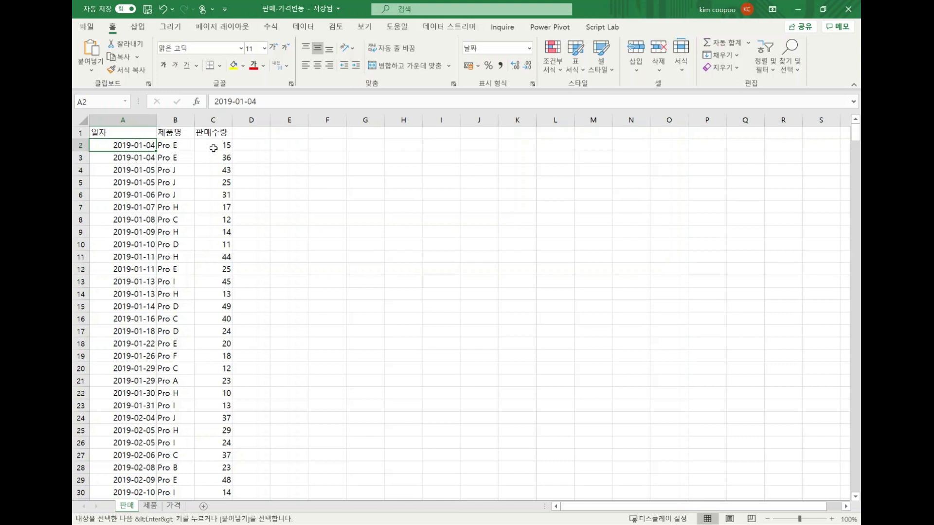
On the 가격 sheet, examine the long-format price table in K3:N23, covering its 2019.1 and 2020.3 blocks
{"action": "left_click", "coordinate": [173, 507]}
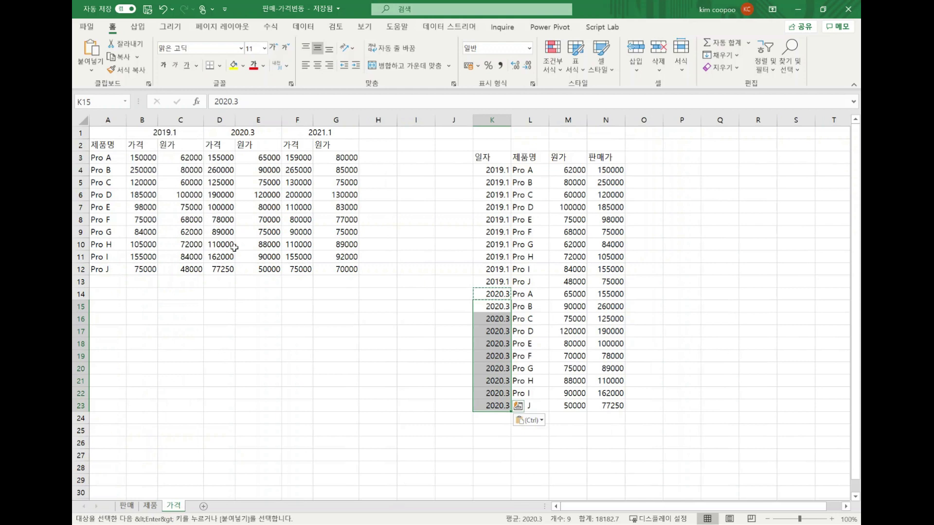
{"action": "left_click", "coordinate": [496, 169]}
{"action": "left_click", "coordinate": [492, 157]}
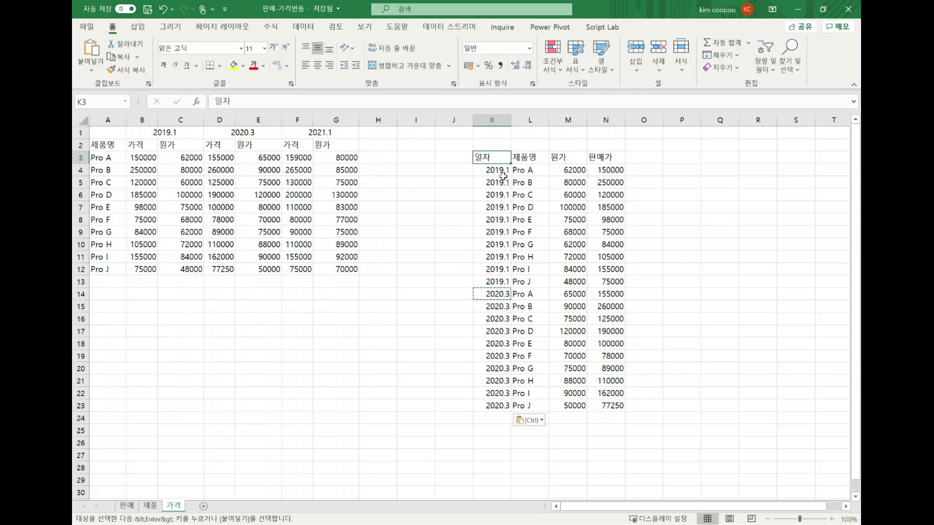
{"action": "left_click", "coordinate": [497, 171]}
{"action": "left_click_drag", "start_coordinate": [497, 170], "coordinate": [534, 284]}
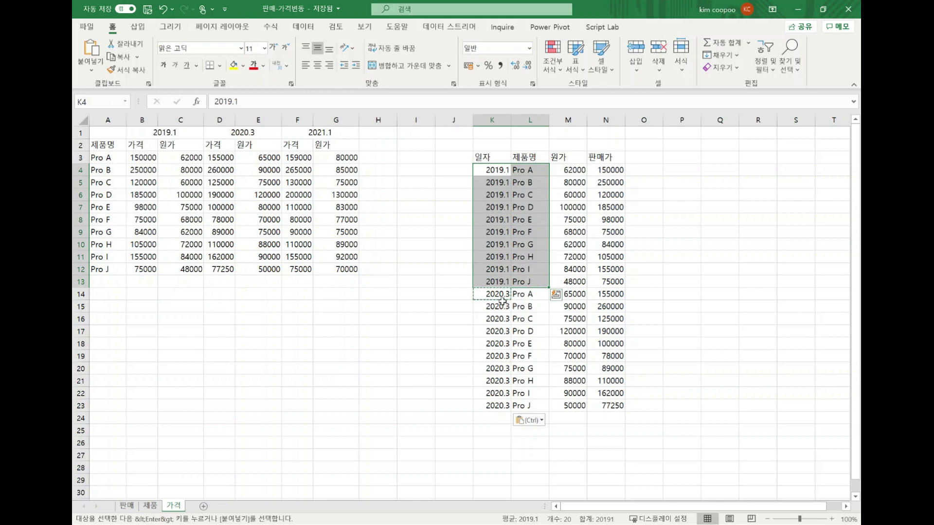
{"action": "left_click_drag", "start_coordinate": [574, 170], "coordinate": [605, 282]}
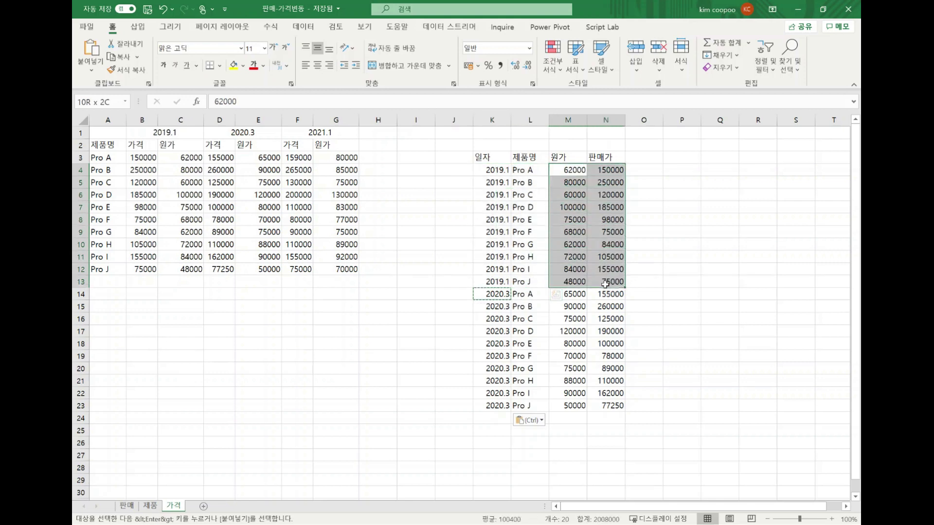
{"action": "left_click_drag", "start_coordinate": [506, 298], "coordinate": [607, 407]}
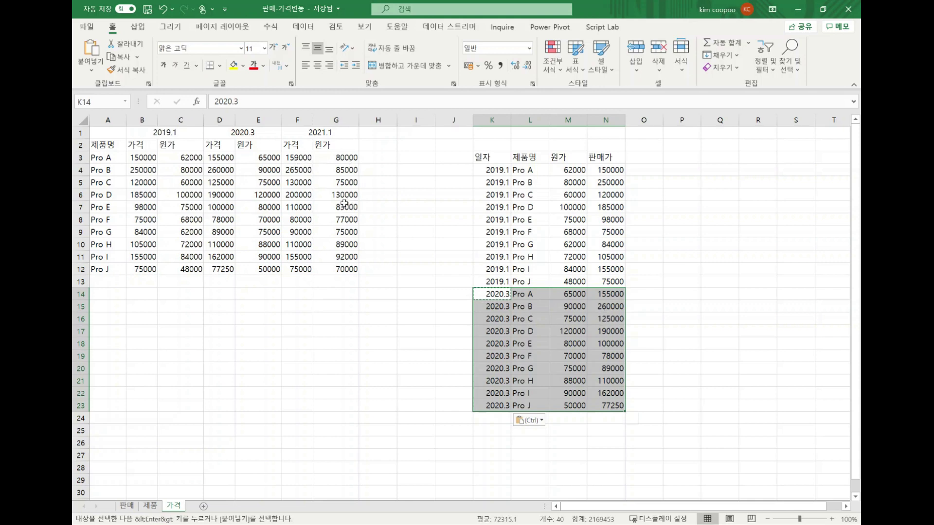
{"action": "left_click", "coordinate": [553, 232]}
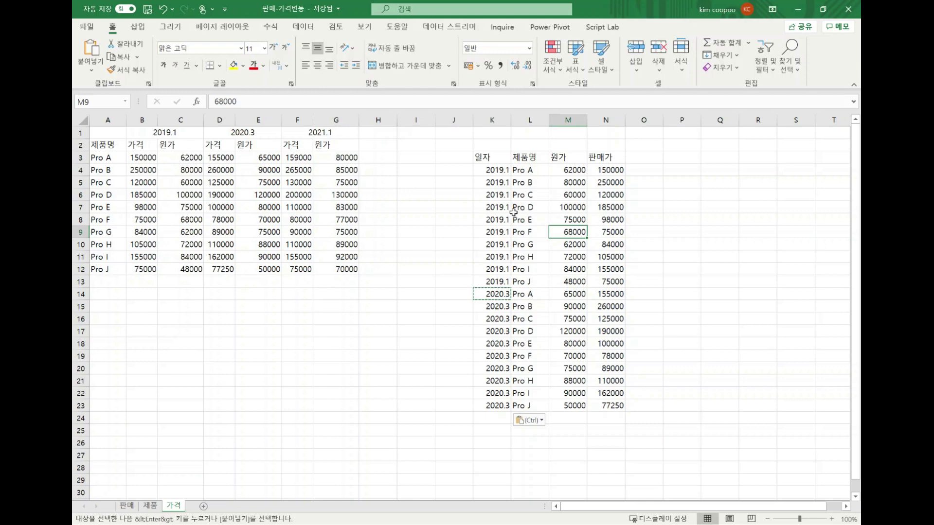
Compare the wide price table in A1:G12 with the date, product, cost and selling price layout in K3:N23
{"action": "left_click_drag", "start_coordinate": [344, 280], "coordinate": [89, 117]}
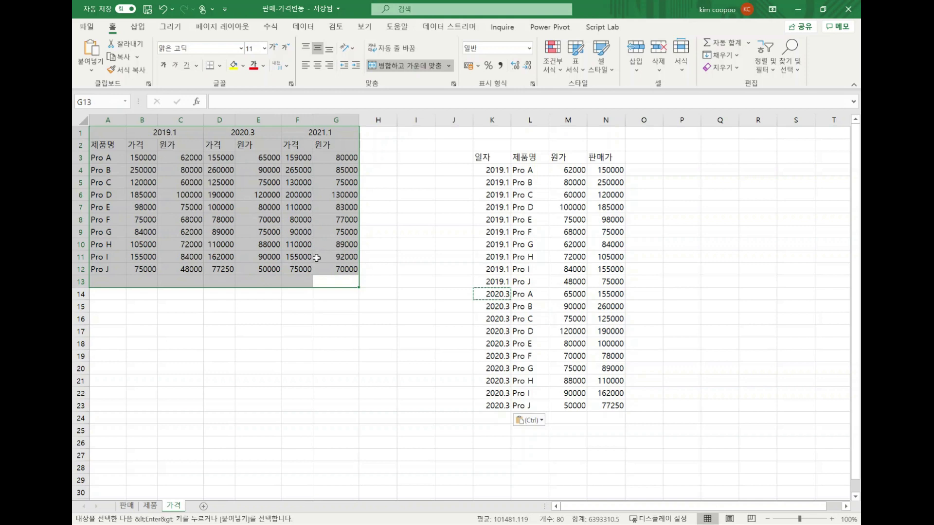
{"action": "left_click", "coordinate": [351, 273]}
{"action": "left_click_drag", "start_coordinate": [352, 272], "coordinate": [100, 114]}
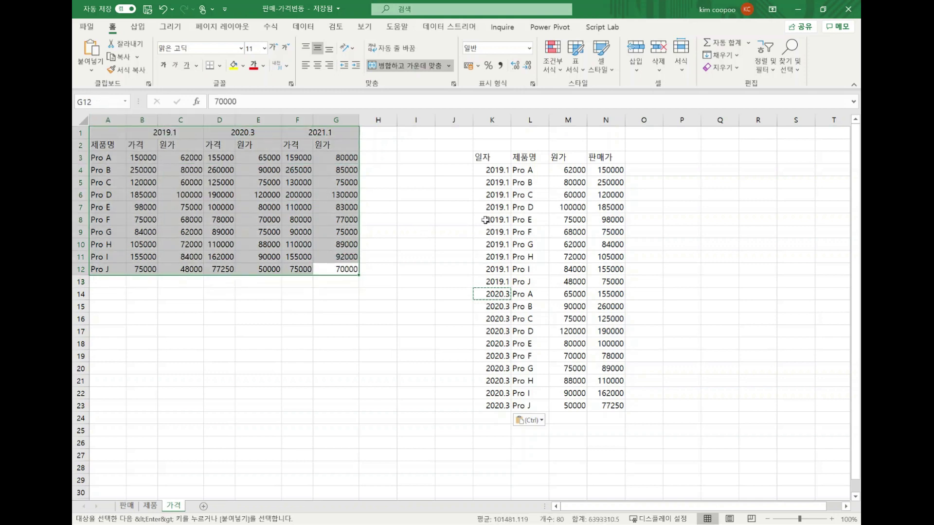
{"action": "mouse_move", "coordinate": [501, 158]}
{"action": "left_mouse_down"}
{"action": "mouse_move", "coordinate": [535, 156]}
{"action": "mouse_move", "coordinate": [608, 221]}
{"action": "mouse_move", "coordinate": [614, 405]}
{"action": "left_mouse_up"}
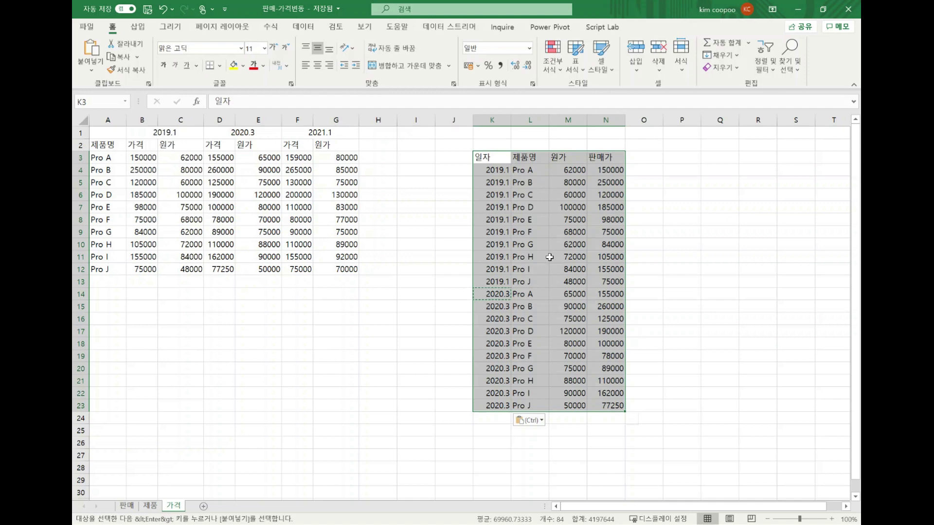
{"action": "left_click", "coordinate": [500, 120]}
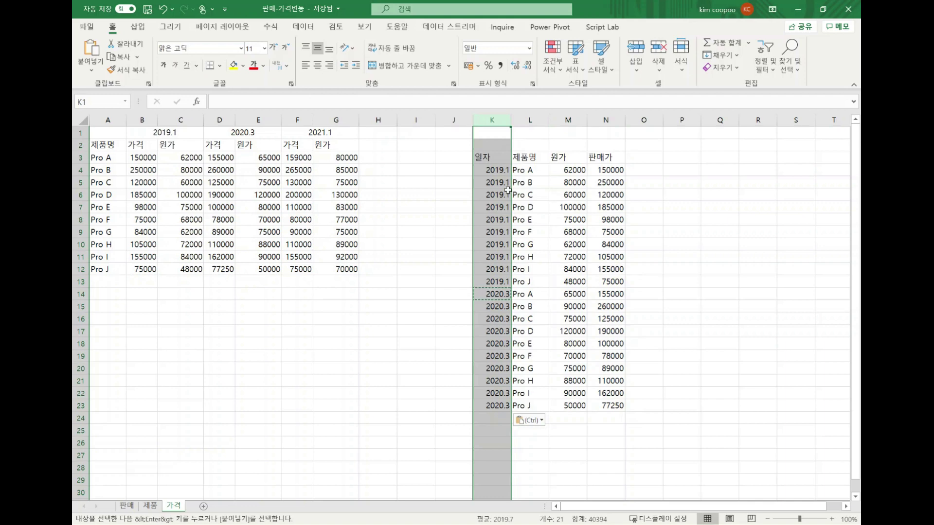
{"action": "left_click_drag", "start_coordinate": [501, 170], "coordinate": [603, 287]}
{"action": "left_click_drag", "start_coordinate": [490, 296], "coordinate": [615, 407]}
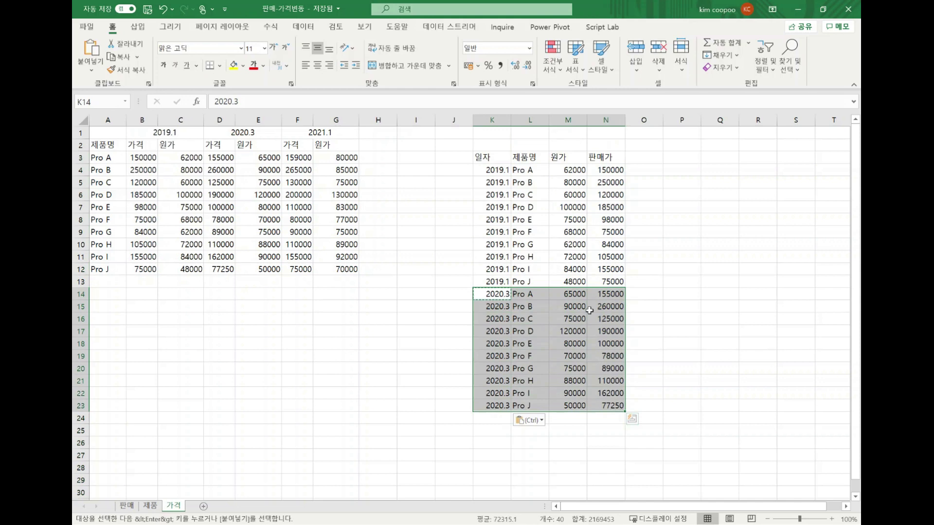
{"action": "left_click_drag", "start_coordinate": [495, 170], "coordinate": [606, 282]}
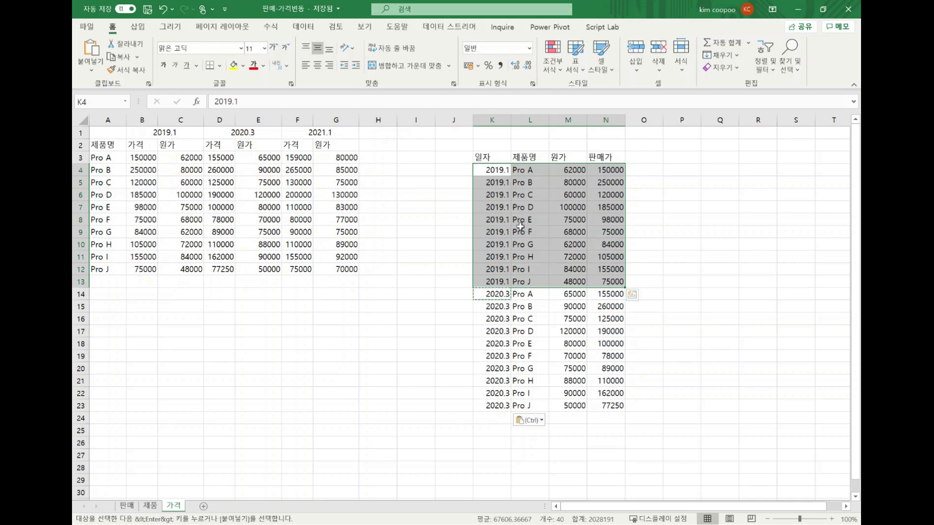
{"action": "left_click_drag", "start_coordinate": [484, 157], "coordinate": [612, 403]}
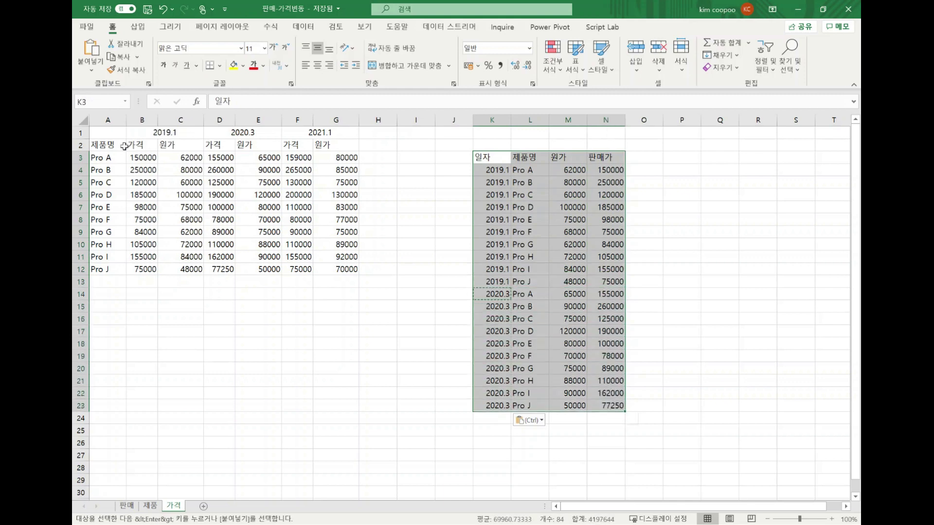
{"action": "left_click_drag", "start_coordinate": [116, 159], "coordinate": [124, 268]}
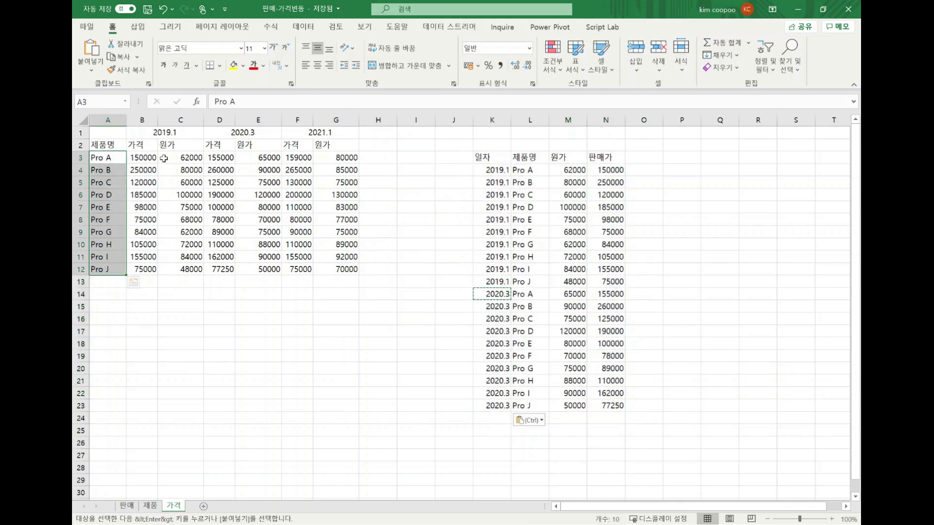
{"action": "left_click_drag", "start_coordinate": [154, 159], "coordinate": [199, 273]}
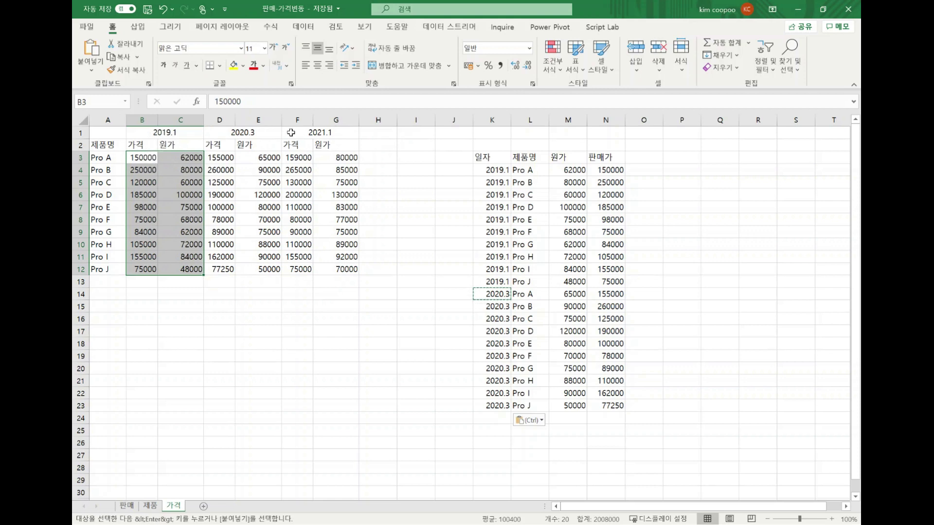
{"action": "left_click_drag", "start_coordinate": [343, 266], "coordinate": [100, 104]}
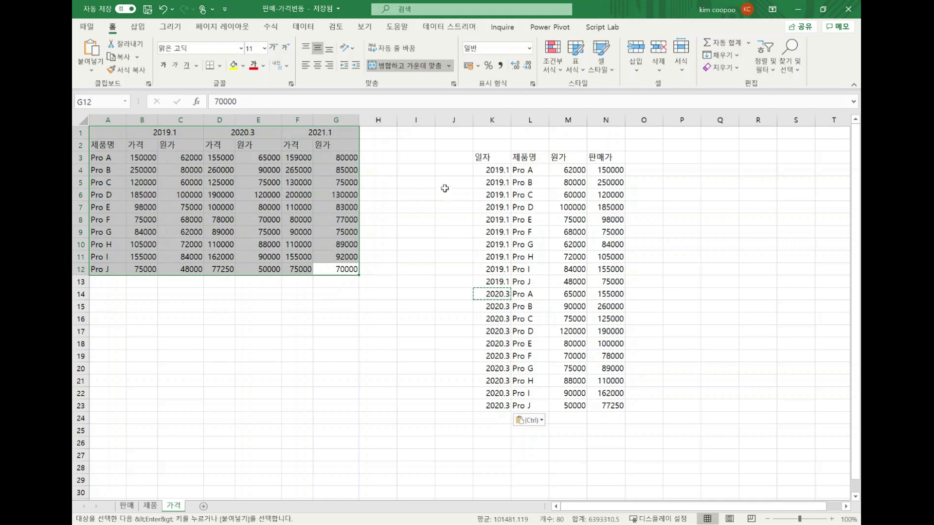
{"action": "left_click", "coordinate": [506, 234]}
{"action": "left_click", "coordinate": [500, 171]}
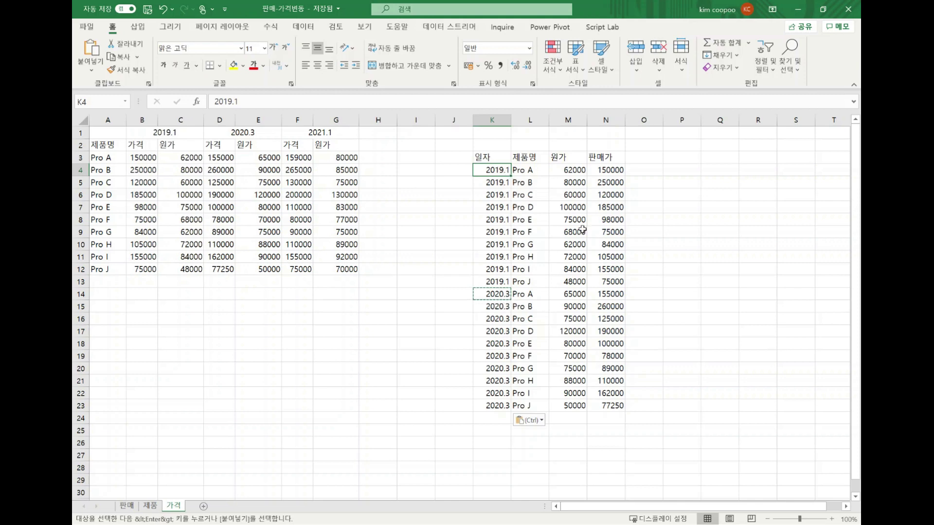
{"action": "left_click_drag", "start_coordinate": [574, 172], "coordinate": [608, 269]}
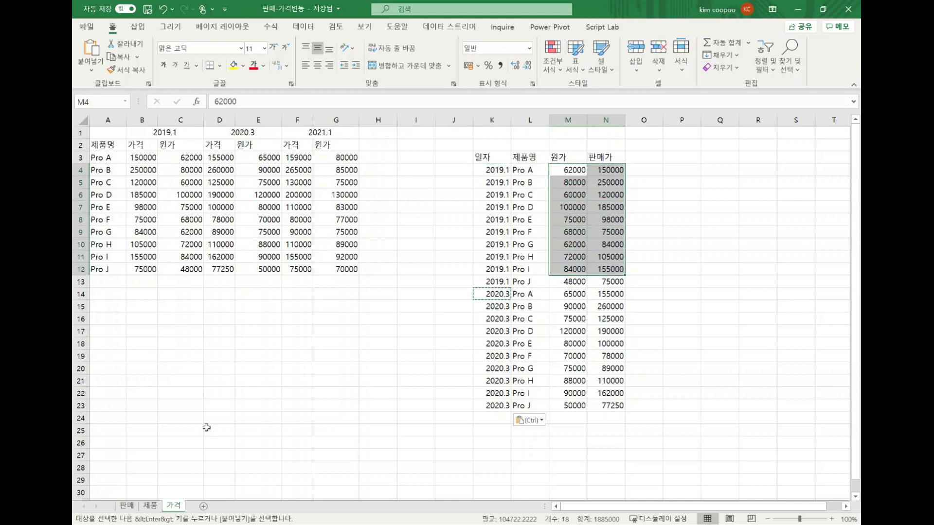
Compare the dates and product names on the 판매 sheet with the price tables on the 가격 sheet
{"action": "left_click", "coordinate": [127, 506]}
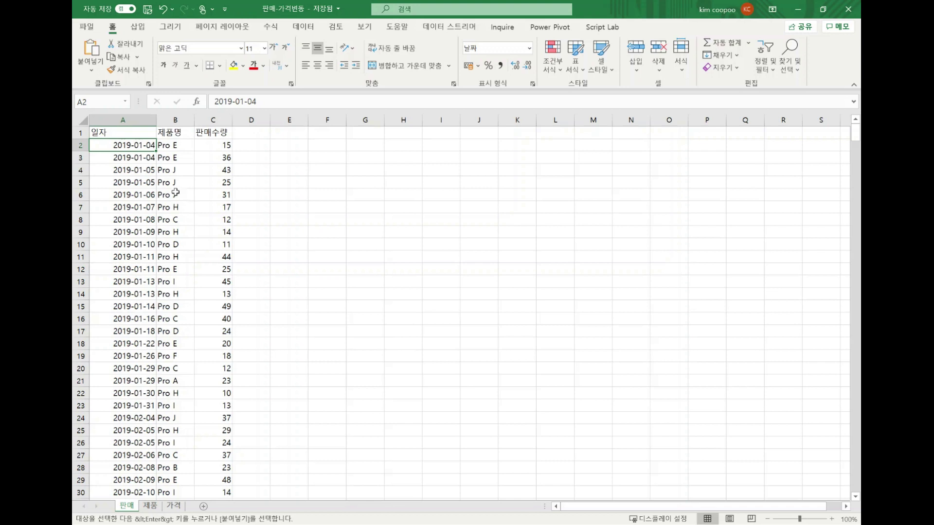
{"action": "left_click", "coordinate": [177, 146]}
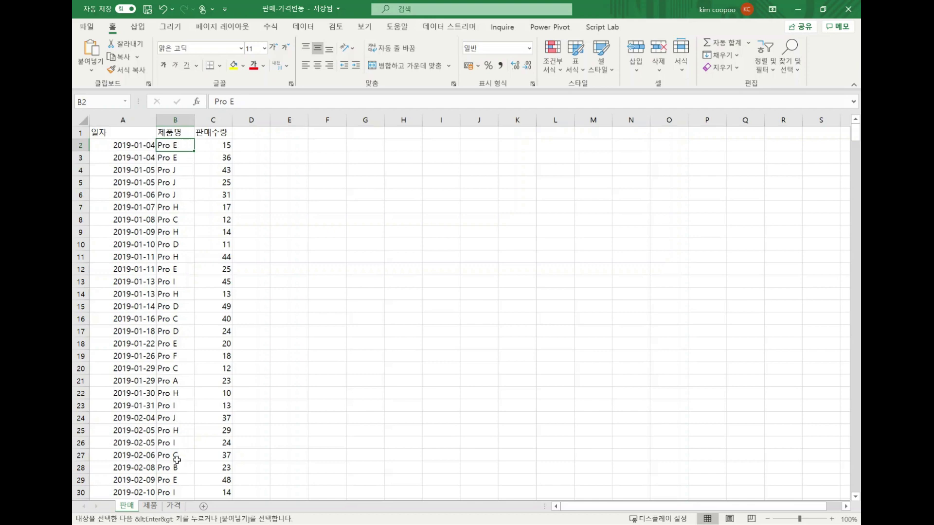
{"action": "left_click", "coordinate": [174, 506]}
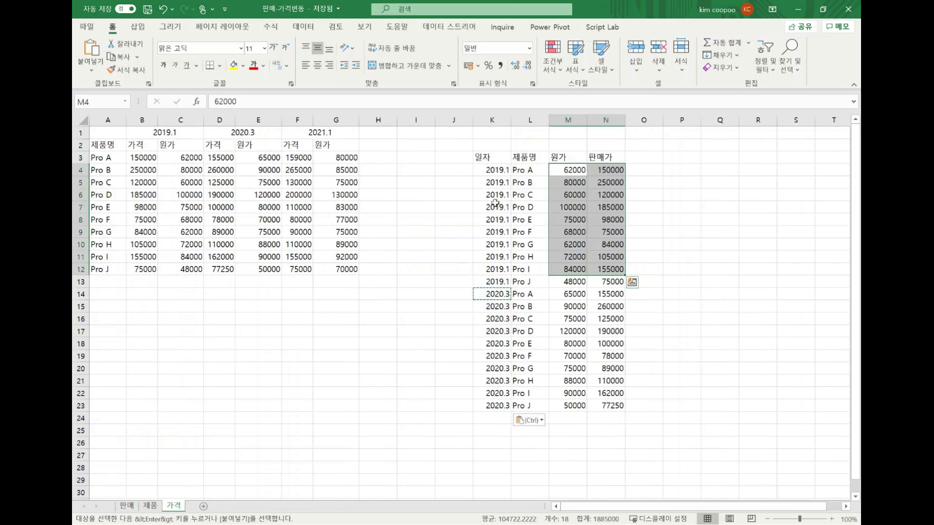
{"action": "left_click", "coordinate": [498, 169]}
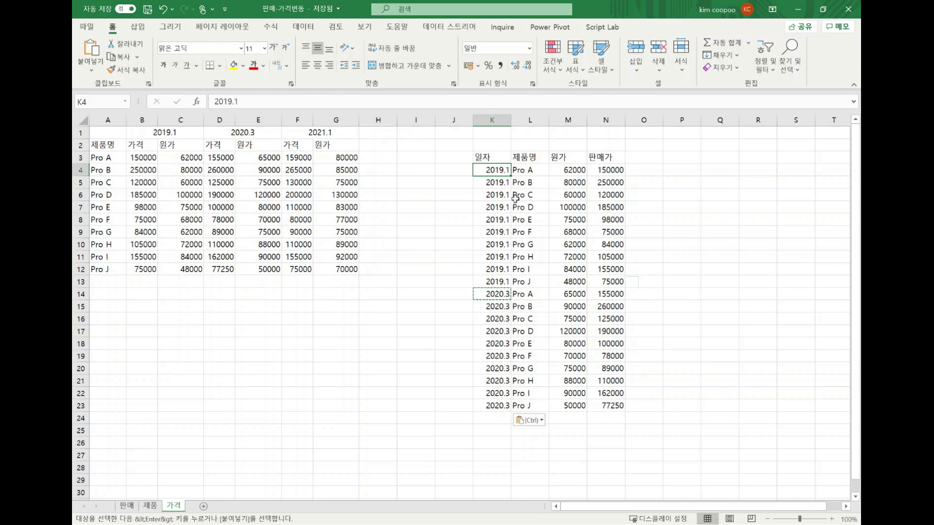
{"action": "left_click_drag", "start_coordinate": [506, 173], "coordinate": [508, 284]}
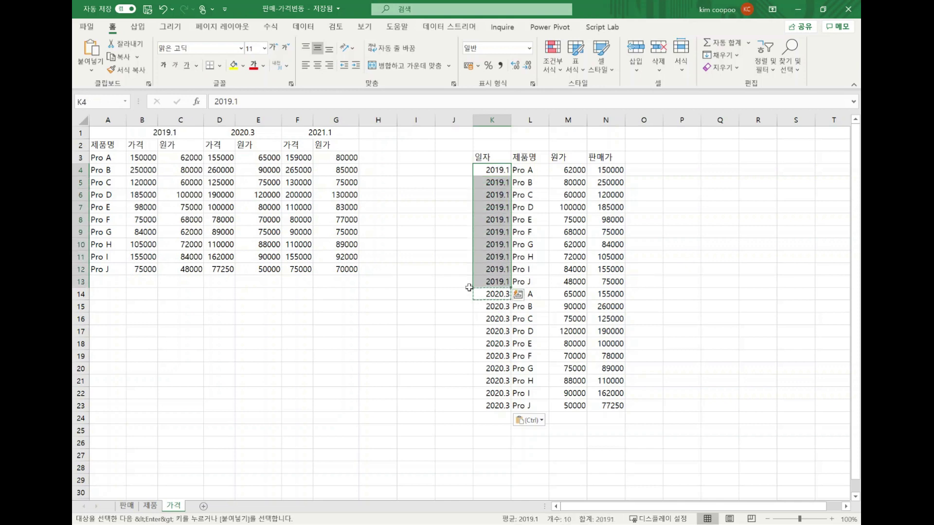
{"action": "left_click", "coordinate": [126, 506]}
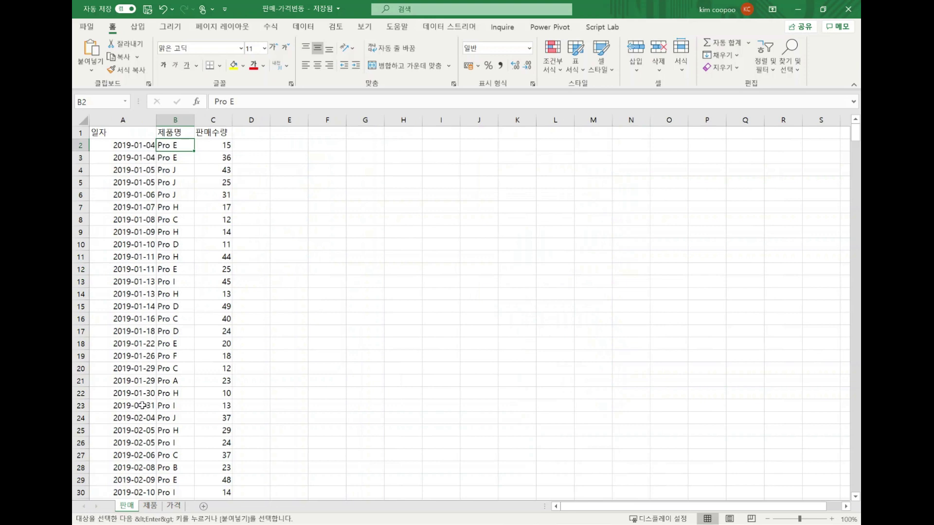
{"action": "left_click", "coordinate": [173, 506]}
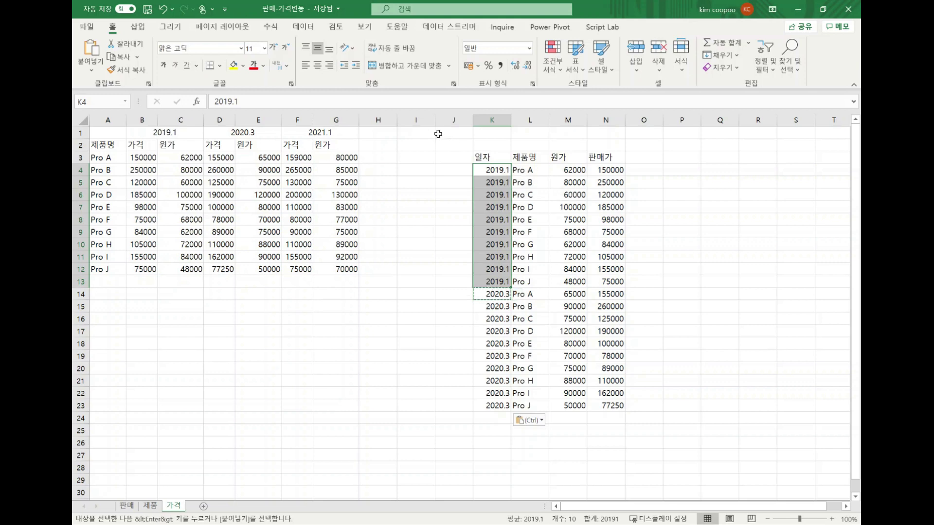
{"action": "left_click", "coordinate": [422, 122]}
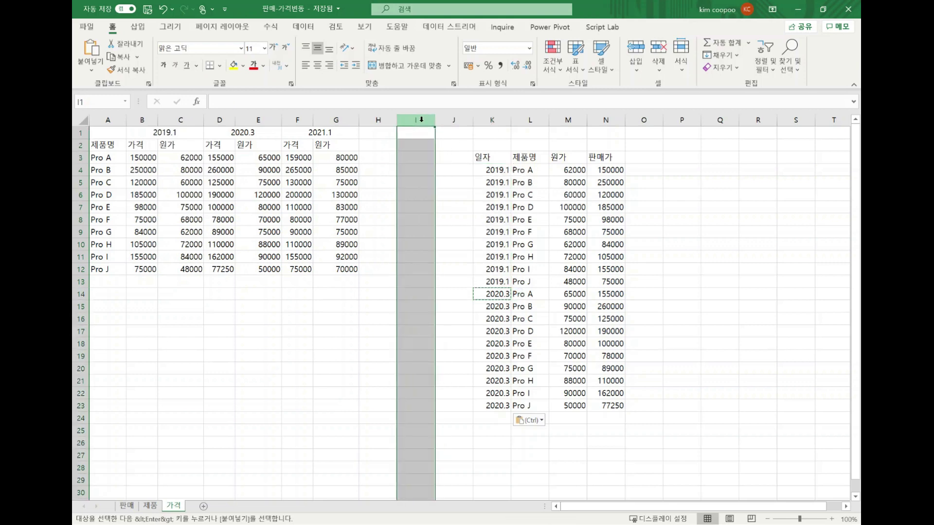
{"action": "left_click", "coordinate": [134, 507]}
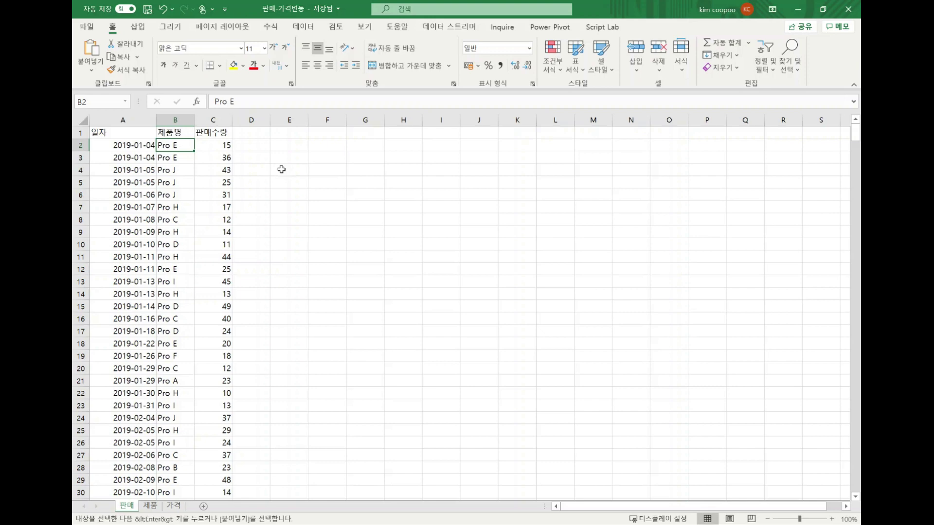
{"action": "left_click", "coordinate": [174, 506]}
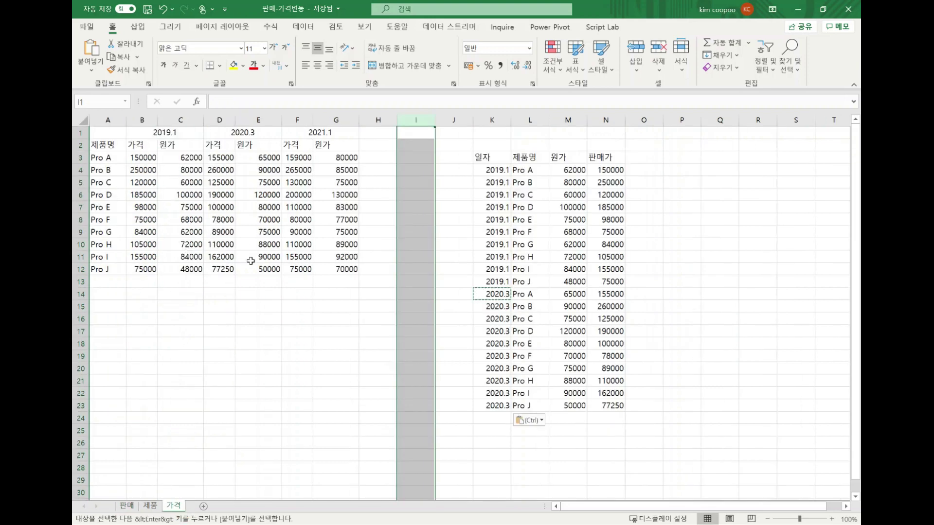
{"action": "left_click", "coordinate": [126, 505]}
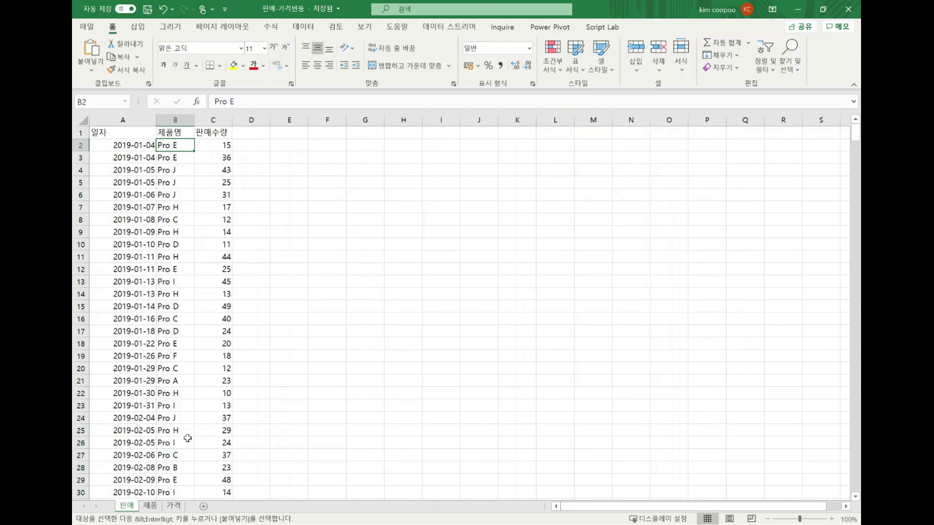
{"action": "left_click", "coordinate": [174, 506]}
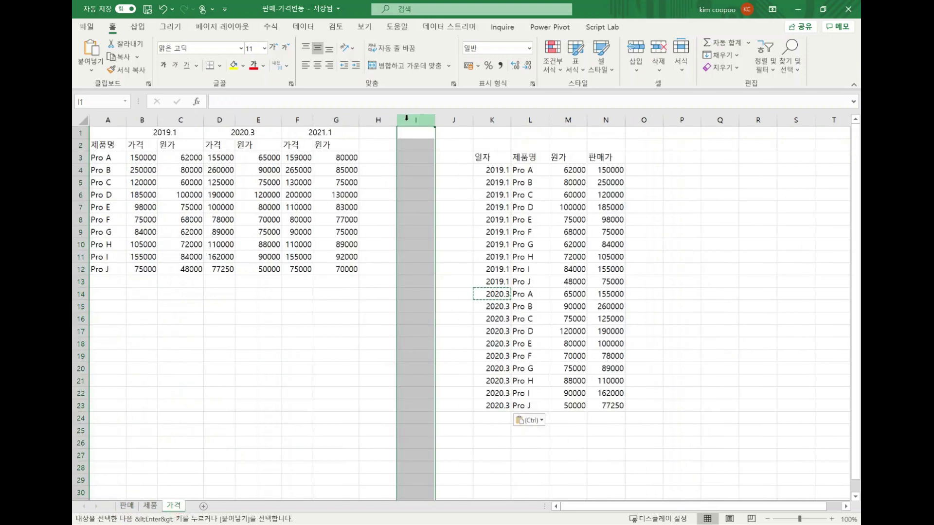
Clear the contents of columns I through P on the 가격 sheet, removing the long-format price table
{"action": "left_click_drag", "start_coordinate": [417, 120], "coordinate": [656, 125]}
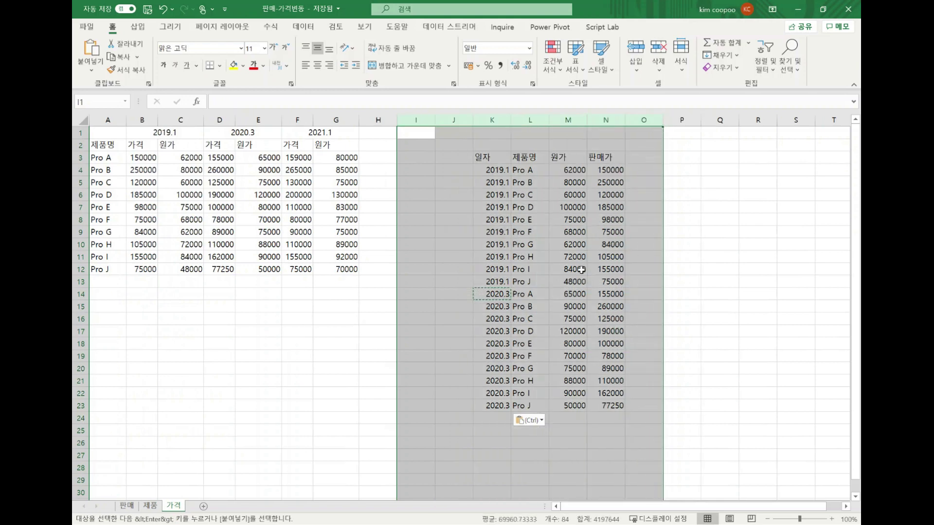
{"action": "left_click_drag", "start_coordinate": [484, 157], "coordinate": [620, 419]}
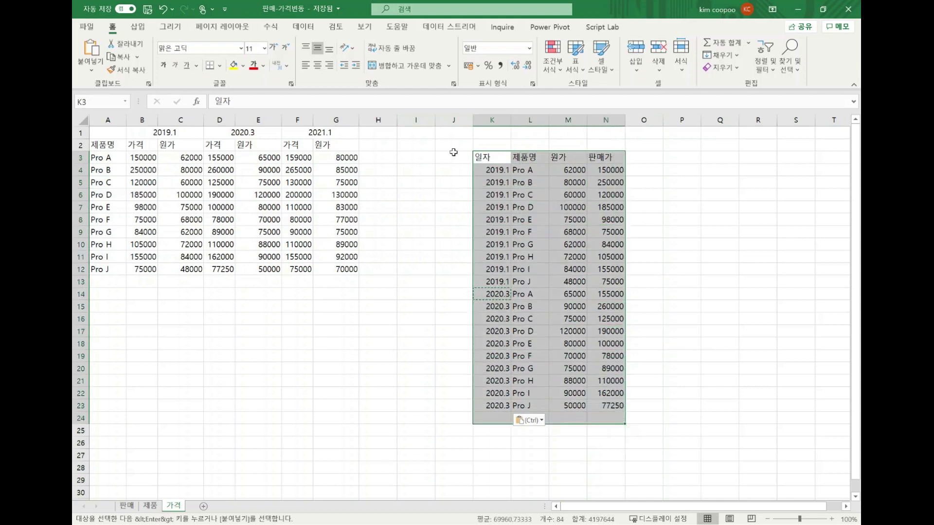
{"action": "left_click", "coordinate": [418, 122]}
{"action": "left_click_drag", "start_coordinate": [419, 122], "coordinate": [665, 134]}
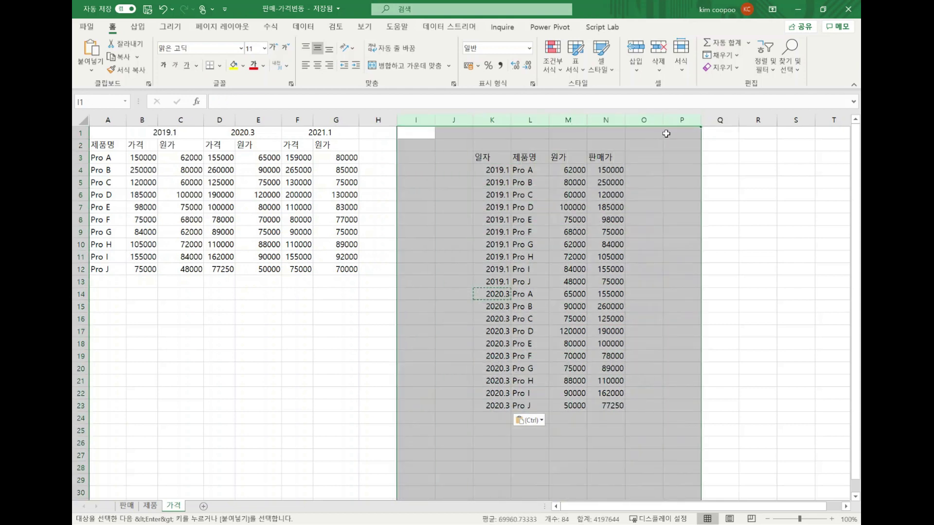
{"action": "key", "text": "Delete"}
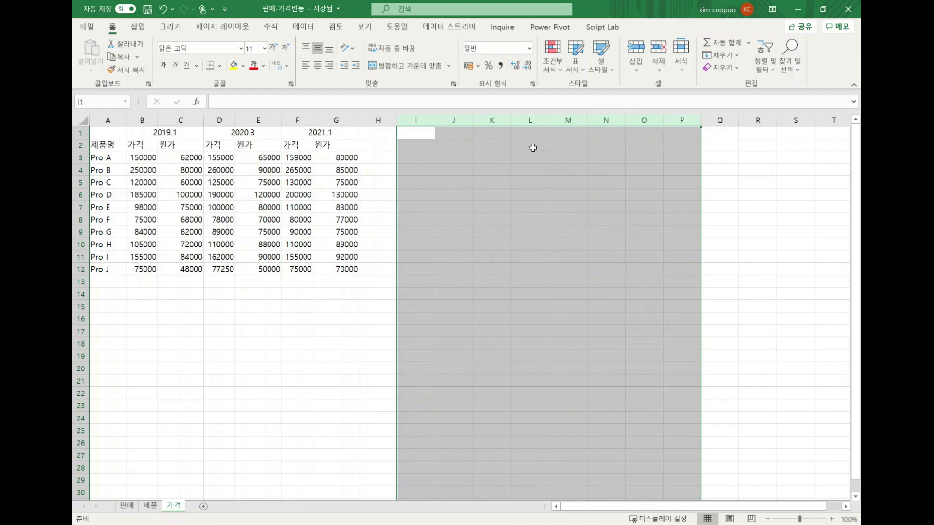
{"action": "left_click", "coordinate": [521, 168]}
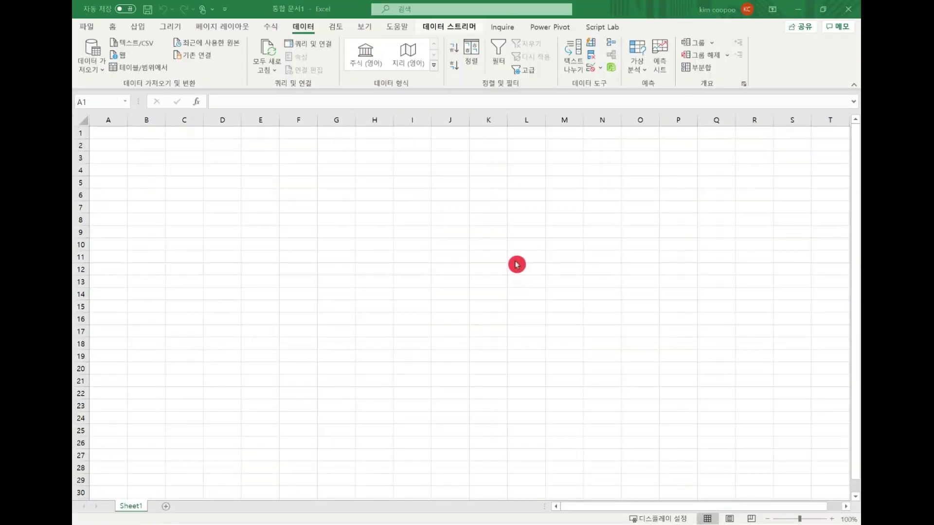
Start importing the workbook 판매-가격변동 from the desktop folder as an Excel data source
{"action": "left_click", "coordinate": [97, 71]}
{"action": "left_click", "coordinate": [198, 89]}
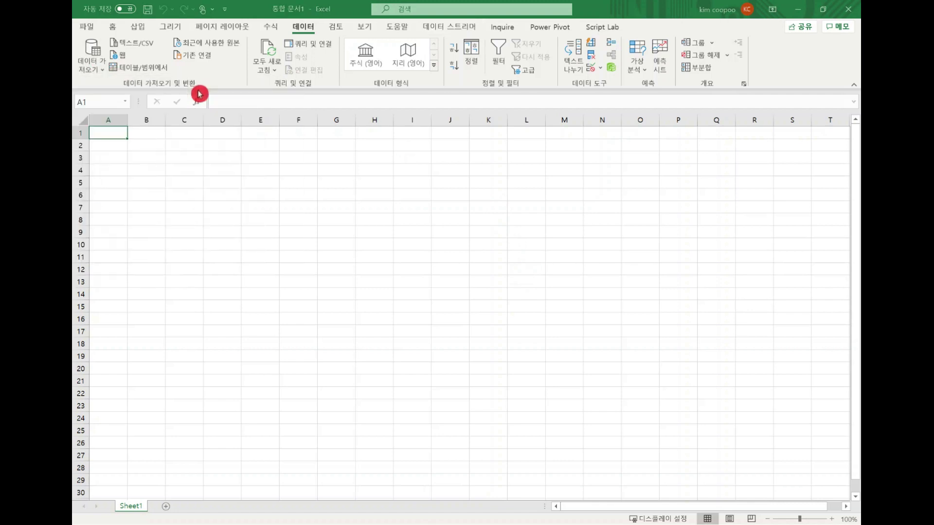
{"action": "left_click", "coordinate": [257, 171]}
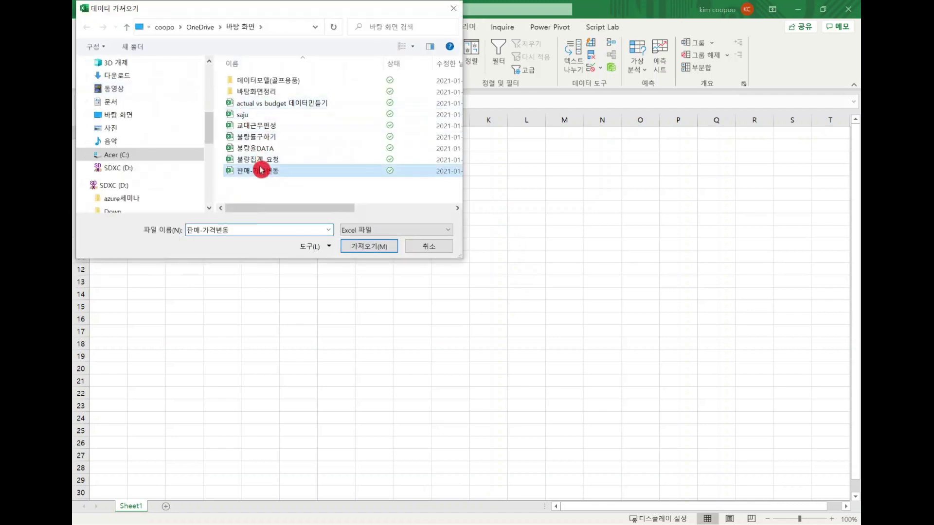
{"action": "left_click", "coordinate": [369, 246]}
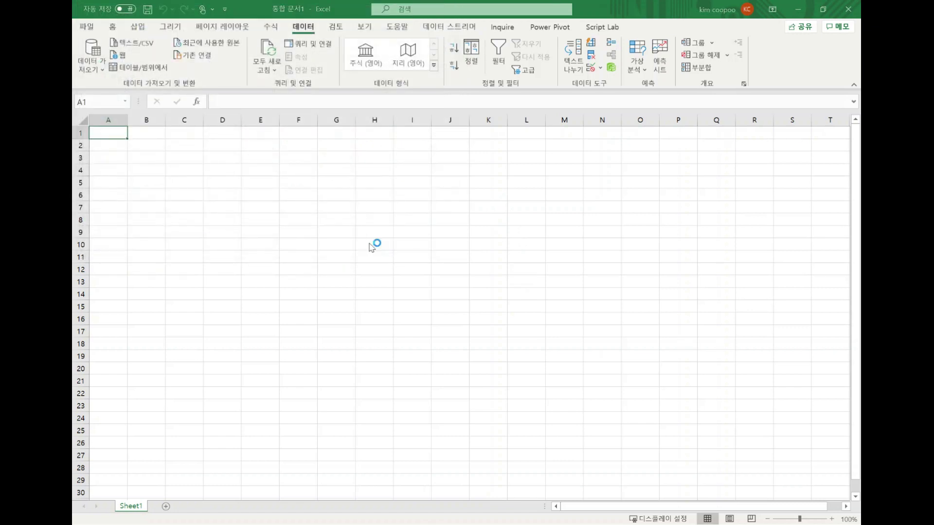
Select the 가격, 제품 and 판매 sheets together and open them for data transformation in the Power Query editor
{"action": "left_click", "coordinate": [258, 131]}
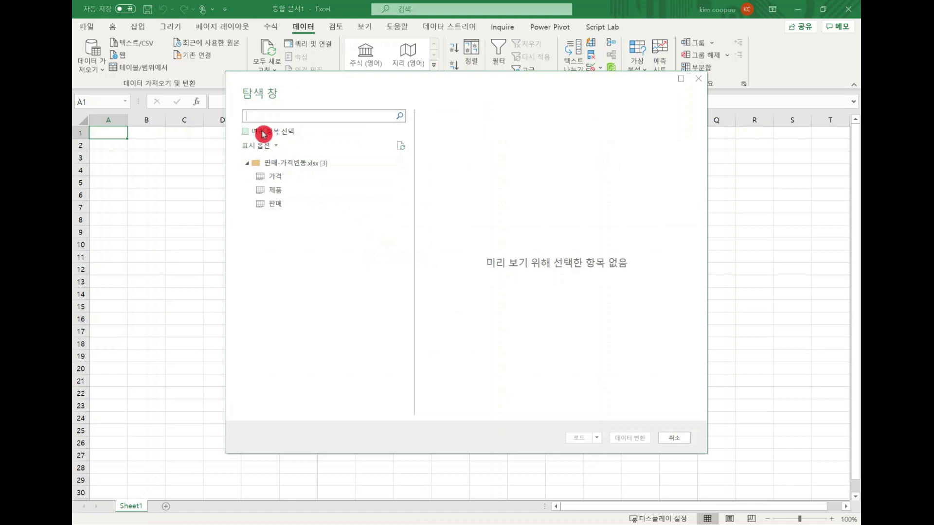
{"action": "left_click", "coordinate": [260, 178]}
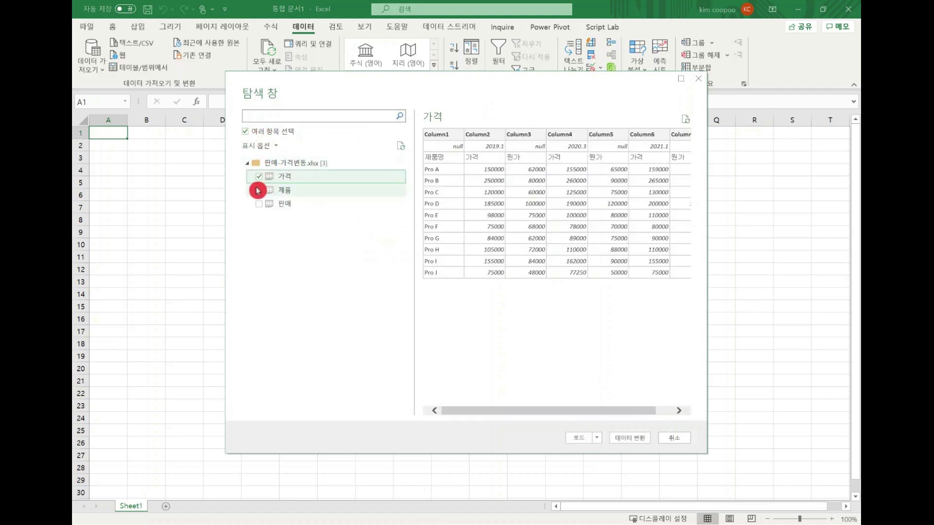
{"action": "left_click", "coordinate": [260, 190]}
{"action": "left_click", "coordinate": [260, 204]}
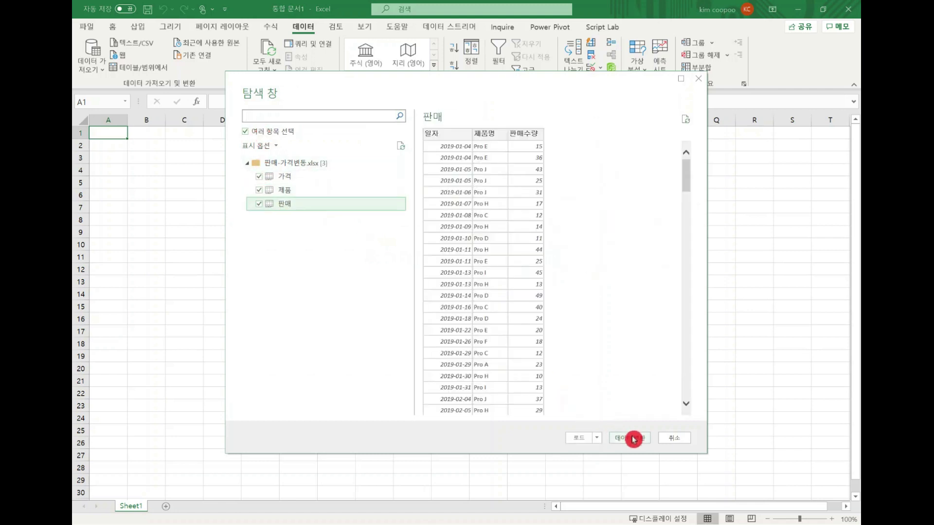
{"action": "left_click", "coordinate": [632, 438]}
{"action": "left_click", "coordinate": [220, 96]}
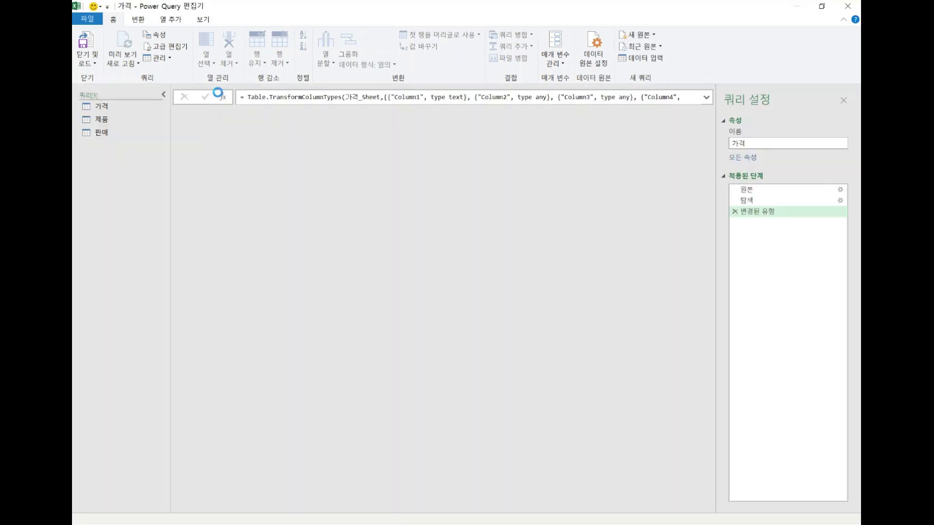
Review the 판매, 제품 and 가격 queries, examining the dates and empty cells in the first row of 가격
{"action": "left_click", "coordinate": [116, 132]}
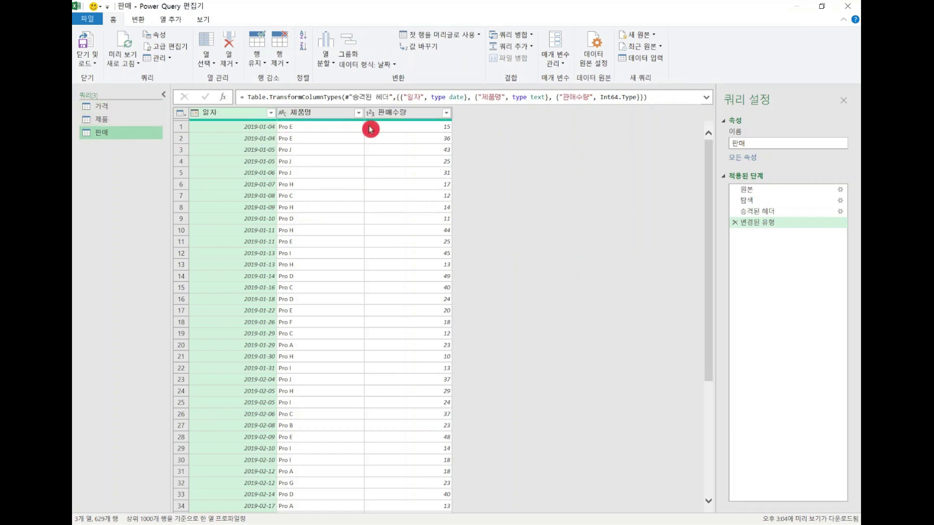
{"action": "left_click", "coordinate": [109, 121]}
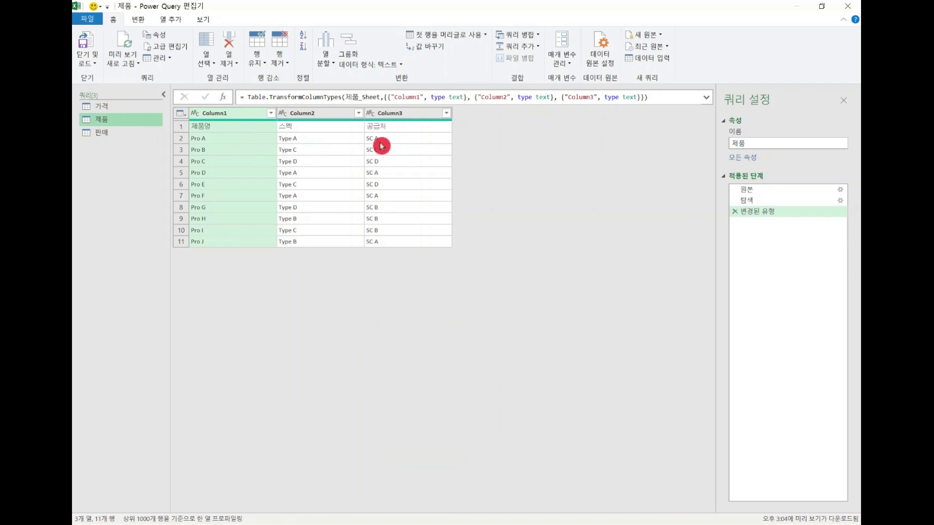
{"action": "left_click", "coordinate": [122, 112]}
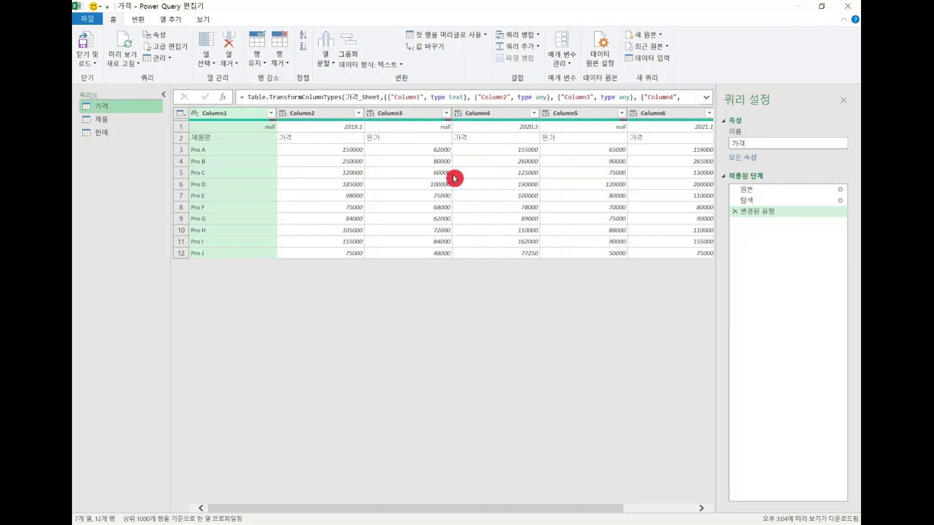
{"action": "left_click", "coordinate": [343, 127]}
{"action": "left_click", "coordinate": [431, 128]}
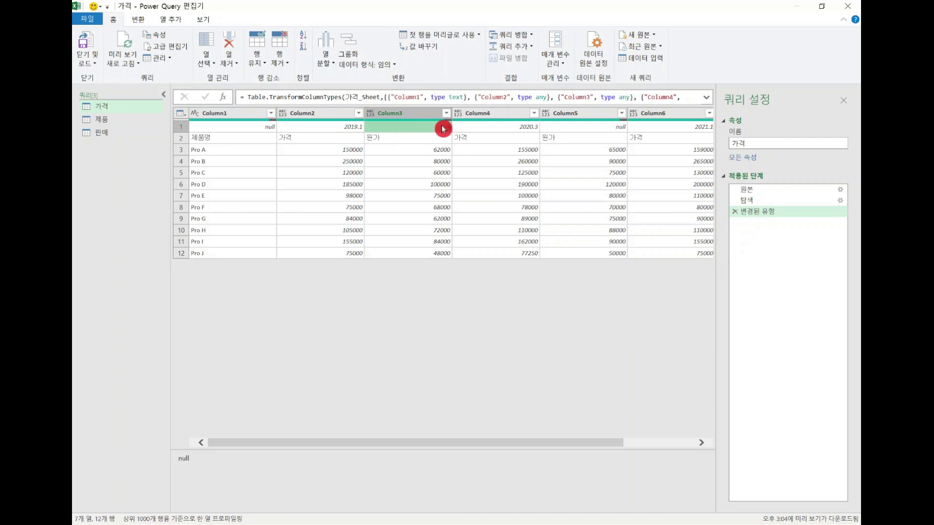
{"action": "left_click", "coordinate": [349, 132]}
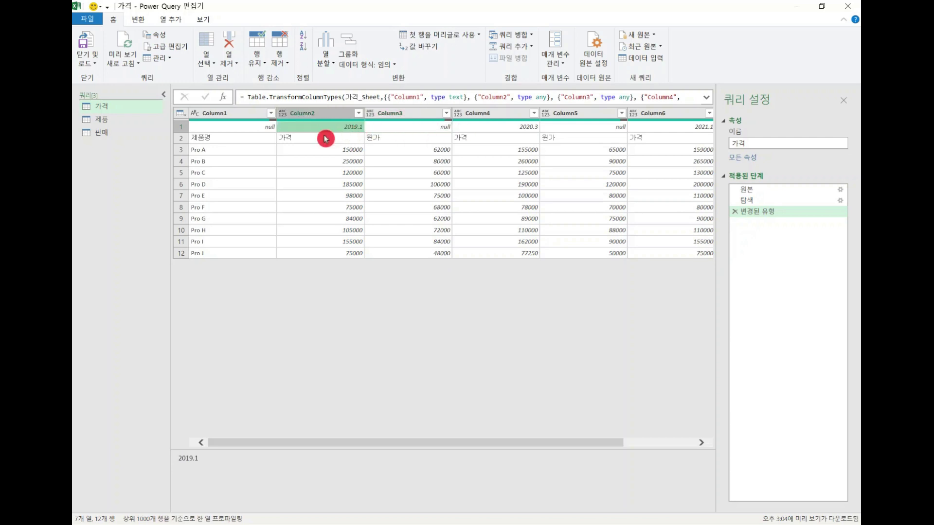
{"action": "left_click", "coordinate": [416, 131]}
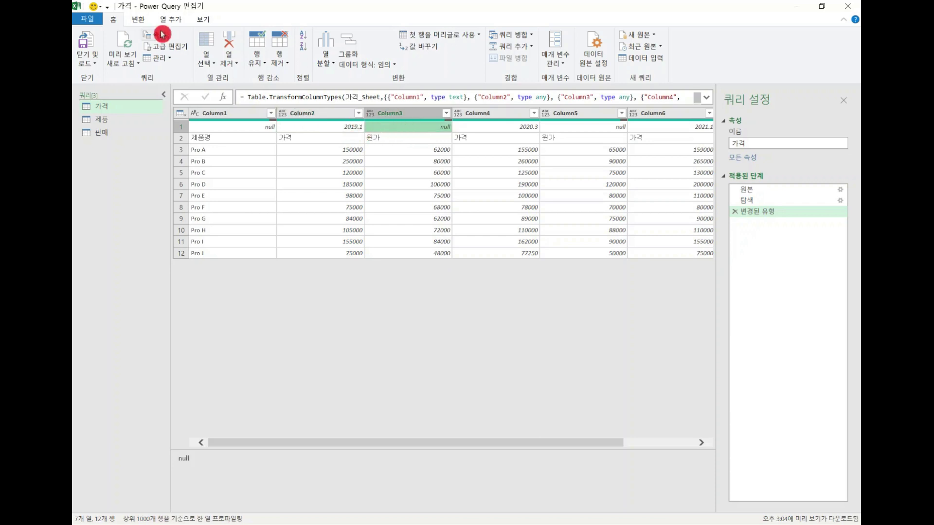
Transpose the 가격 query so that its rows and columns are swapped
{"action": "left_click", "coordinate": [140, 20]}
{"action": "left_click", "coordinate": [296, 47]}
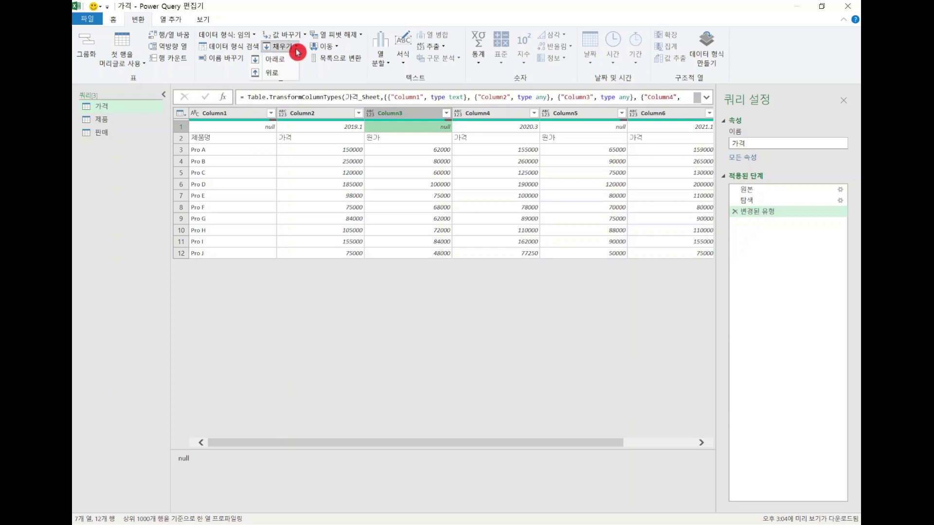
{"action": "left_click", "coordinate": [317, 117]}
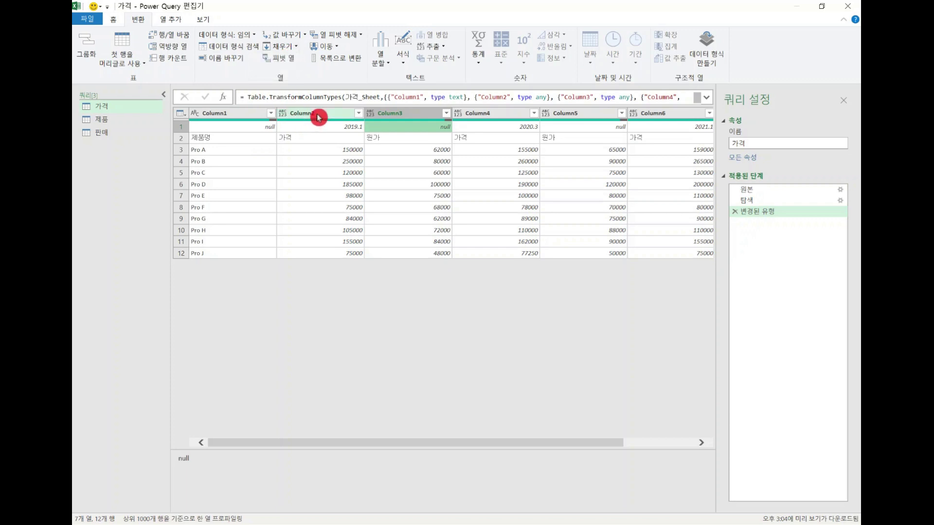
{"action": "left_click", "coordinate": [317, 117]}
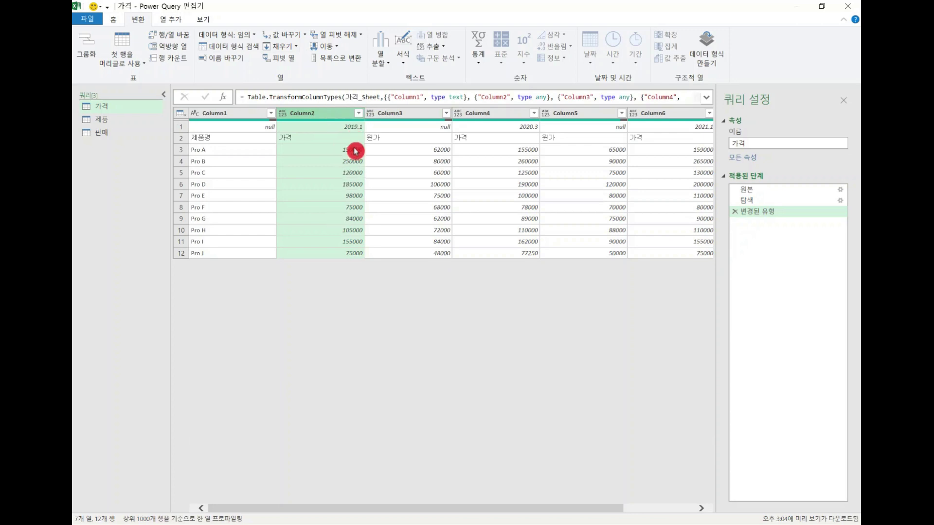
{"action": "left_click", "coordinate": [181, 129]}
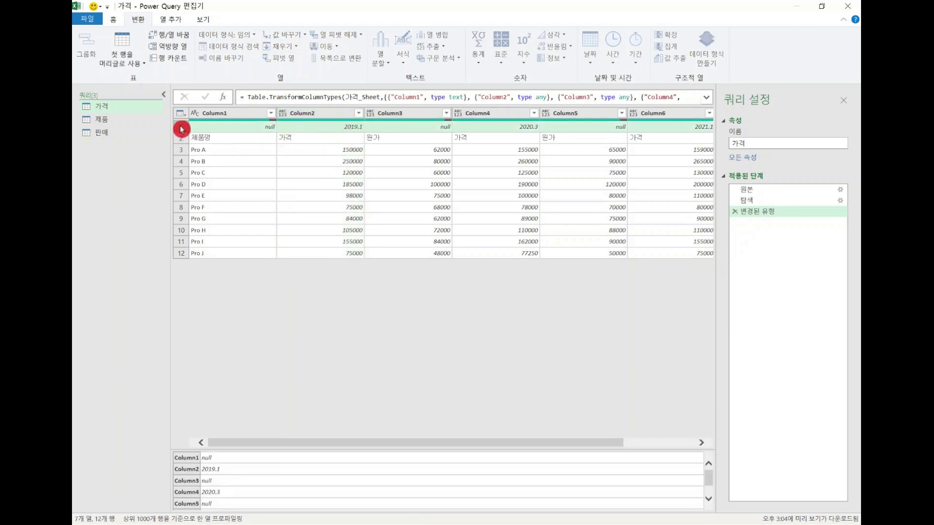
{"action": "left_click", "coordinate": [344, 115]}
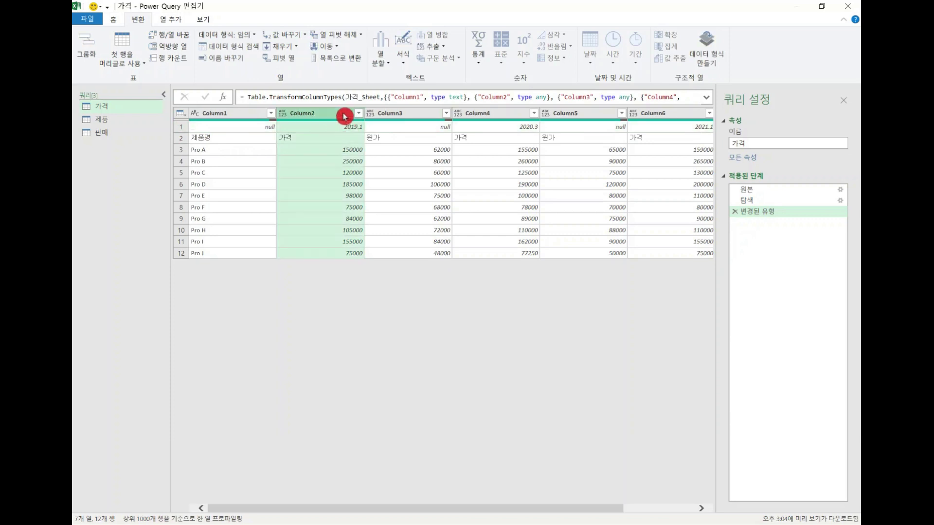
{"action": "left_click", "coordinate": [181, 42]}
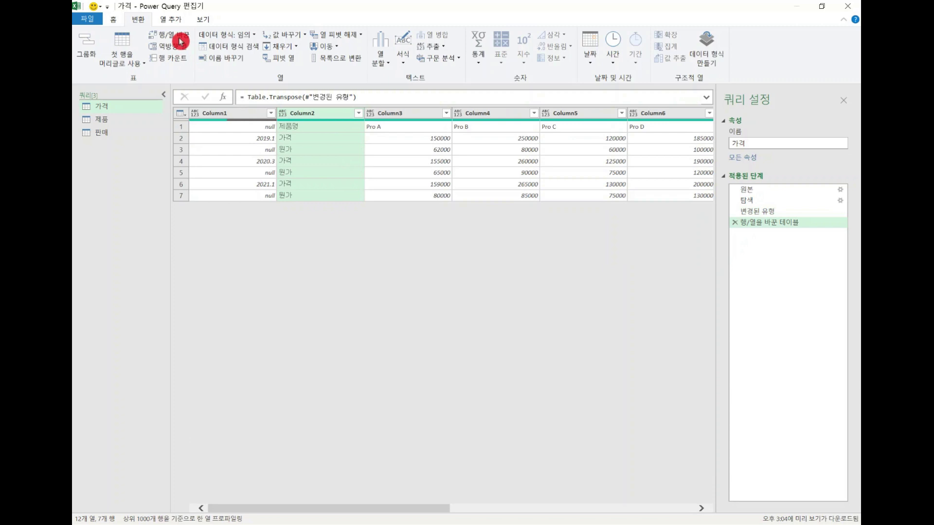
Fill the dates in Column1 down into the empty cells and promote the first row to headers
{"action": "left_click", "coordinate": [244, 115]}
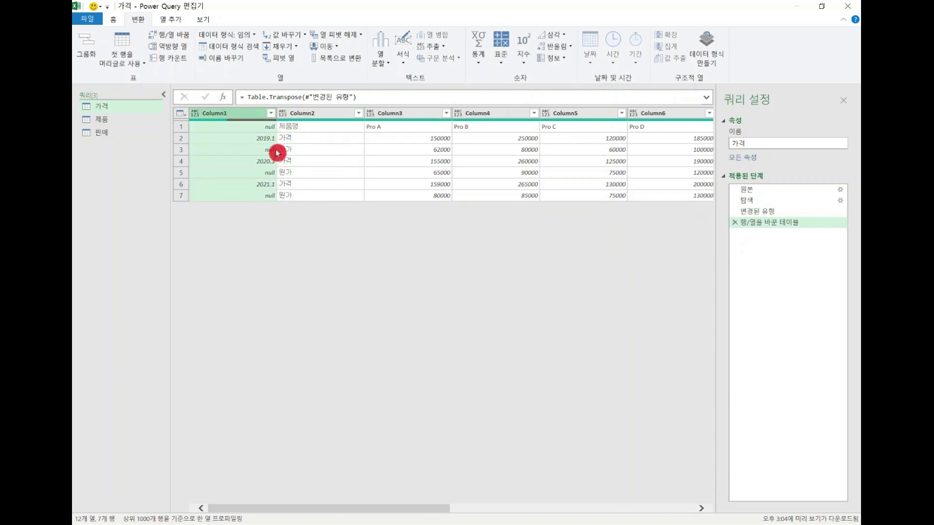
{"action": "left_click", "coordinate": [285, 48]}
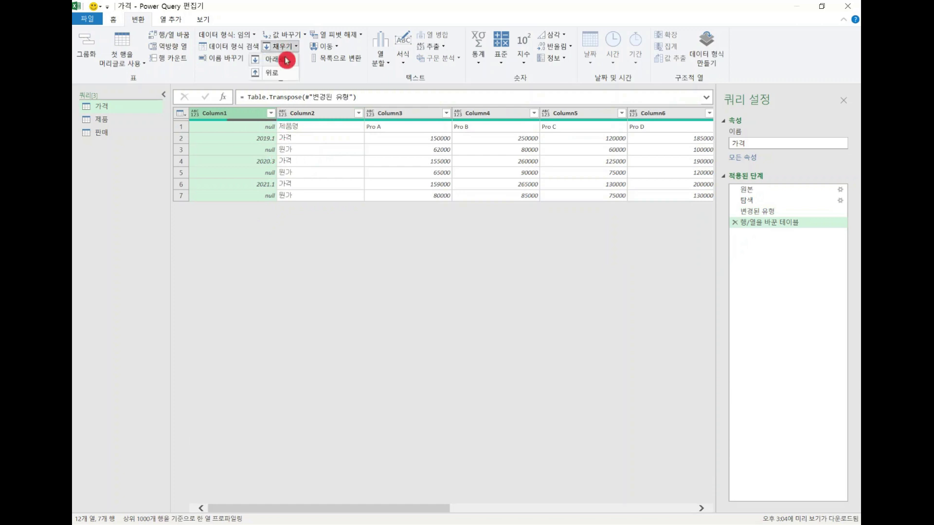
{"action": "left_click", "coordinate": [285, 63]}
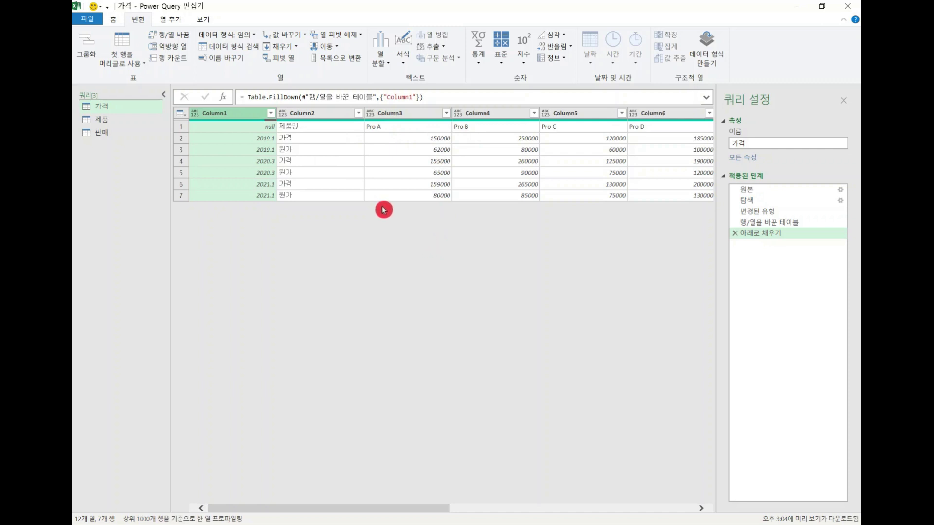
{"action": "left_click", "coordinate": [123, 38]}
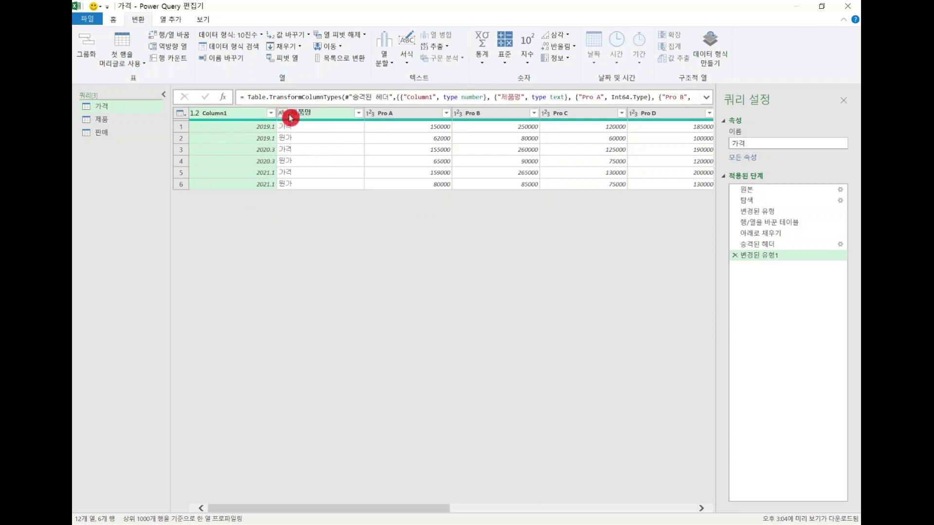
Unpivot all product columns, keeping Column1 and 제품명 as the fixed columns
{"action": "left_click", "coordinate": [415, 118]}
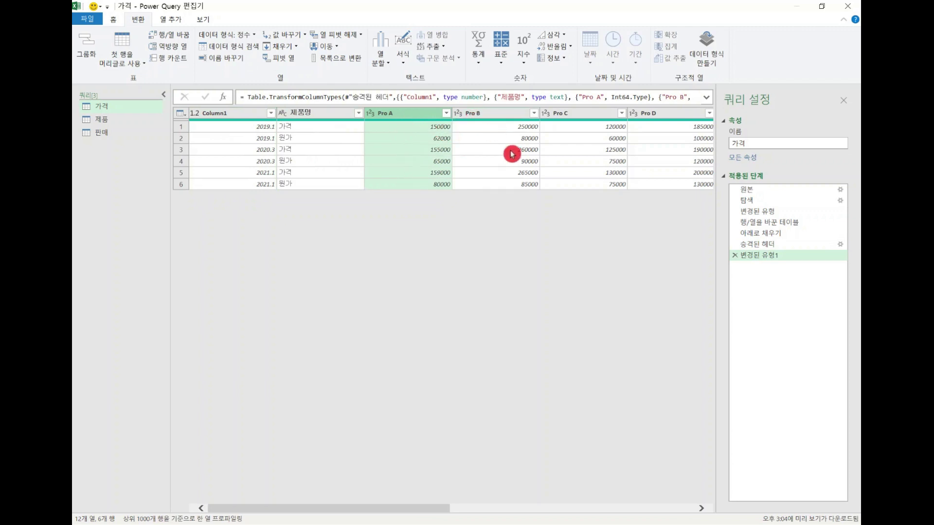
{"action": "left_click", "coordinate": [233, 117]}
{"action": "left_click", "coordinate": [305, 116], "text": "ctrl"}
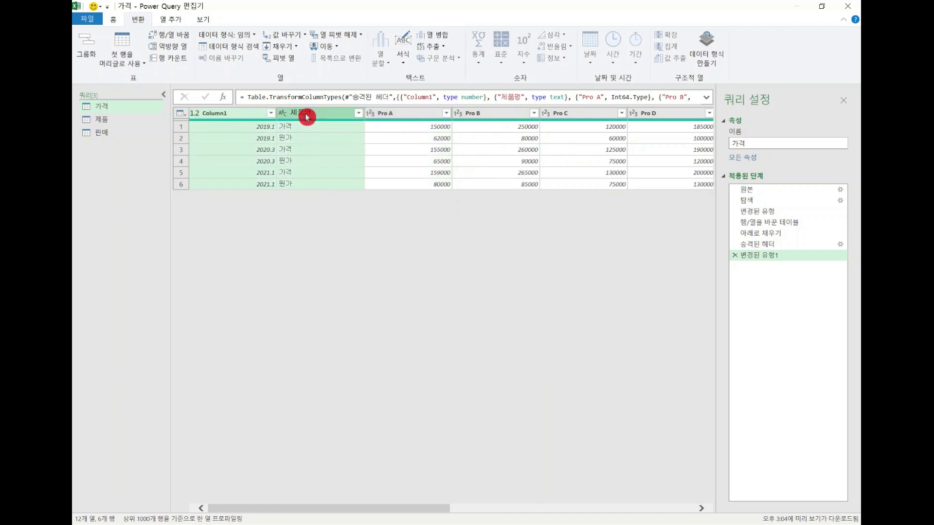
{"action": "left_click", "coordinate": [334, 115]}
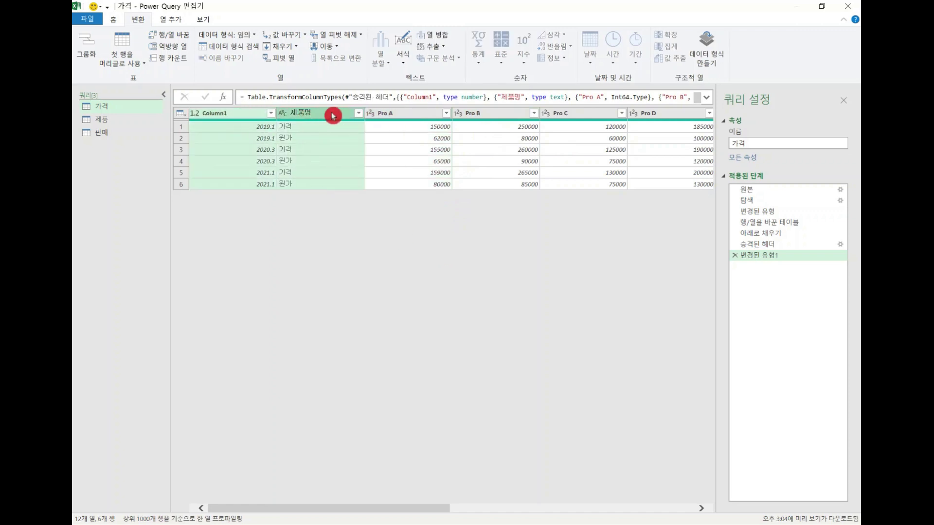
{"action": "left_click", "coordinate": [229, 117]}
{"action": "left_click", "coordinate": [321, 117], "text": "ctrl"}
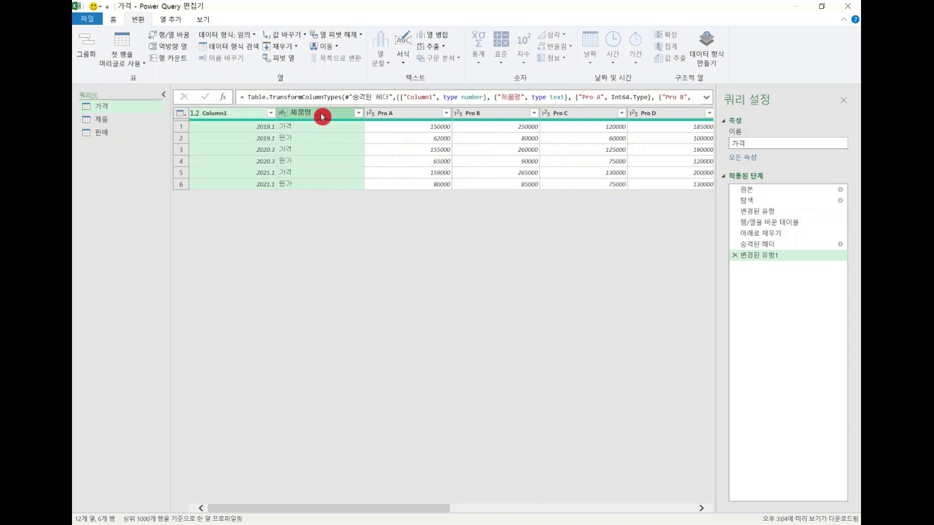
{"action": "right_click", "coordinate": [321, 116]}
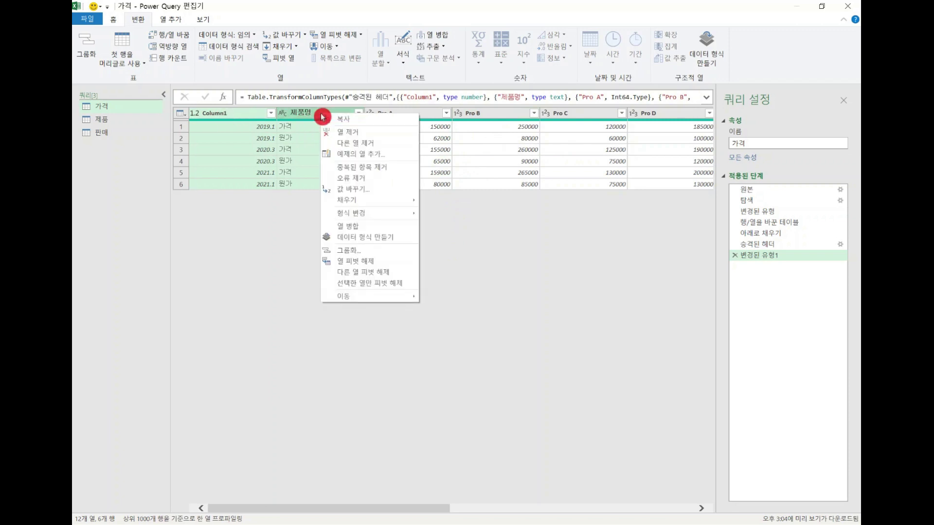
{"action": "left_click", "coordinate": [388, 277]}
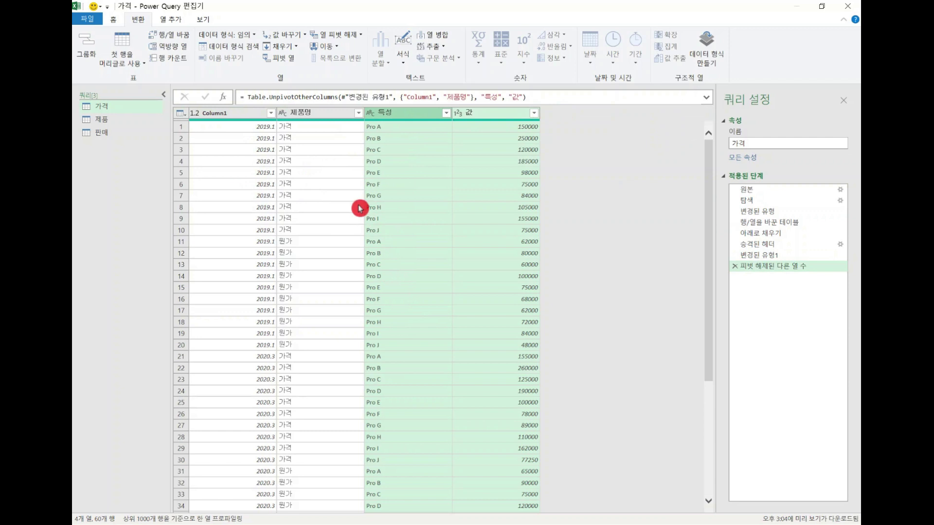
Rename Column1 of the 가격 query to 일자
{"action": "left_click", "coordinate": [227, 116]}
{"action": "double_click", "coordinate": [229, 115]}
{"action": "type", "text": "d"}
{"action": "type", "text": "자"}
{"action": "key", "text": "Return"}
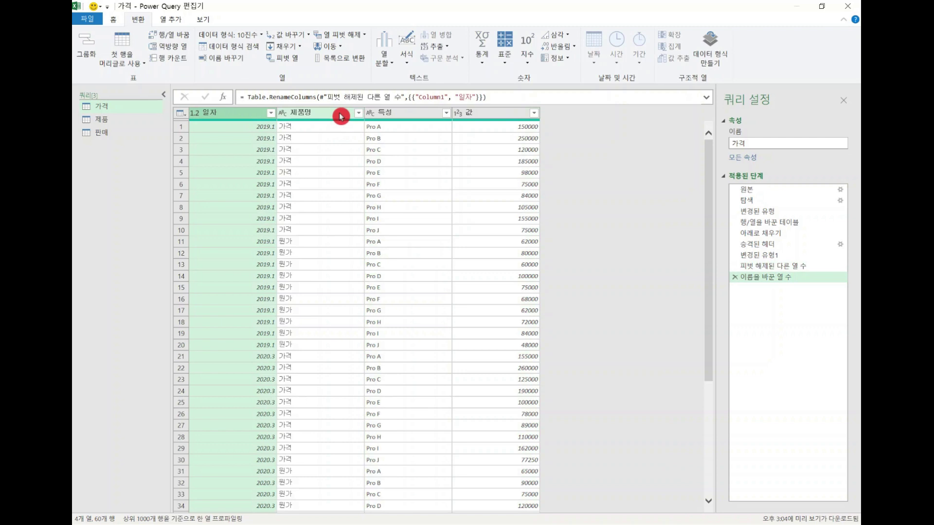
Rename the 제품명 column, which holds the 가격 and 원가 labels, to 카테고리
{"action": "left_click", "coordinate": [341, 117]}
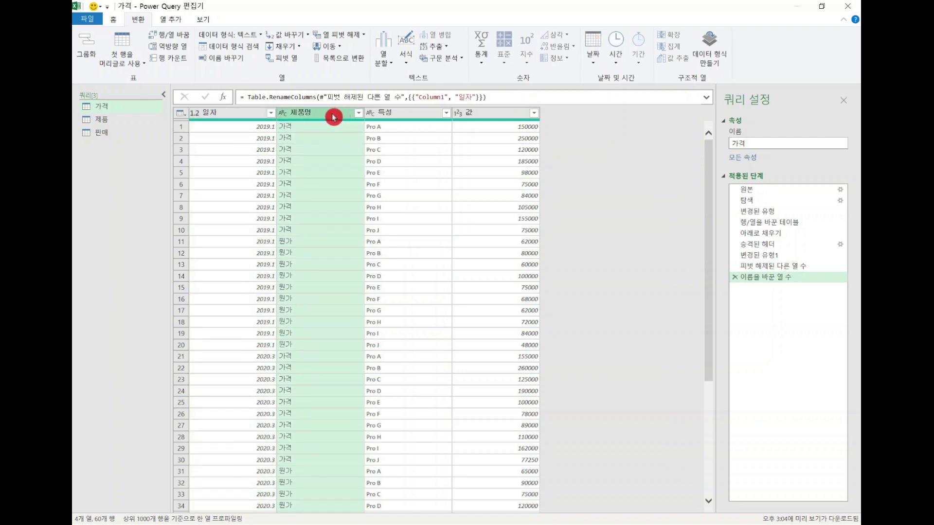
{"action": "double_click", "coordinate": [333, 117]}
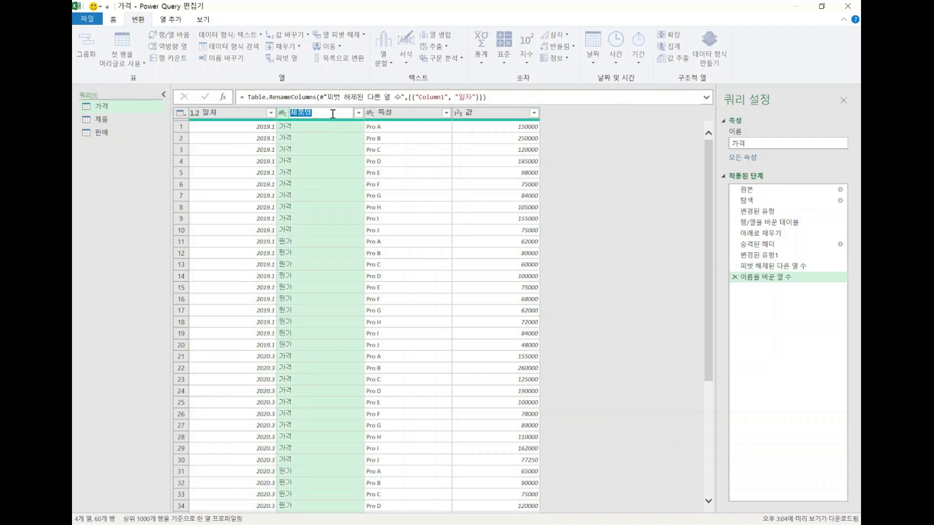
{"action": "type", "text": "ㄱ"}
{"action": "type", "text": "카테고리"}
{"action": "key", "text": "Return"}
Rename the 특성 column to 제품명 and select the 값 column
{"action": "left_click", "coordinate": [373, 122]}
{"action": "double_click", "coordinate": [417, 113]}
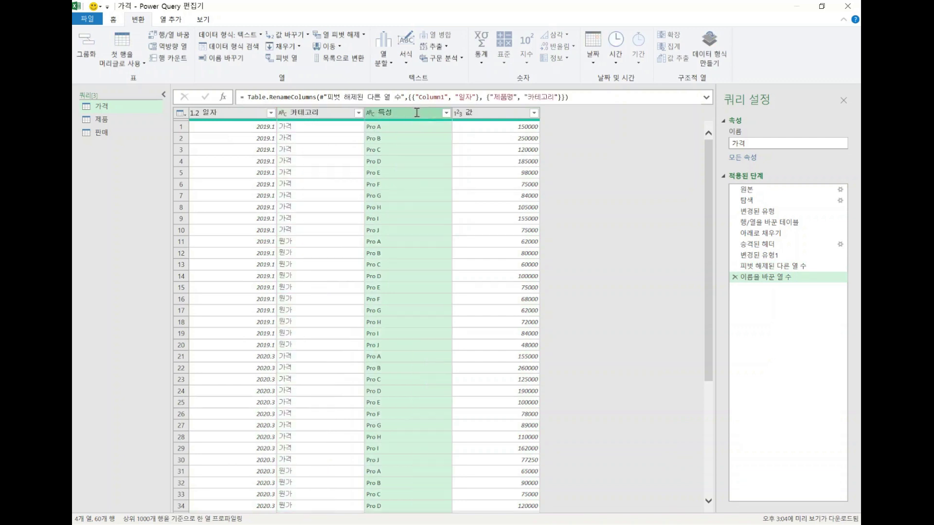
{"action": "type", "text": "제품ㅁ"}
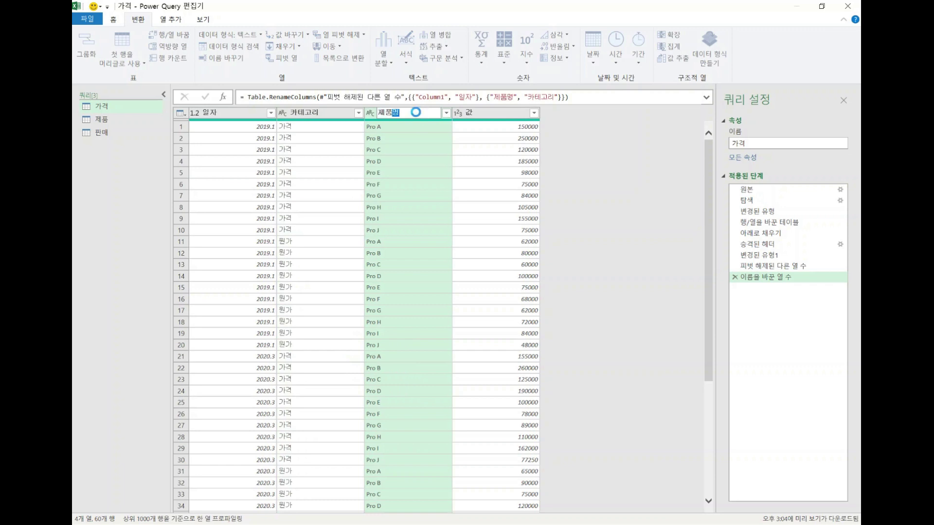
{"action": "key", "text": "Return"}
{"action": "left_click", "coordinate": [488, 115]}
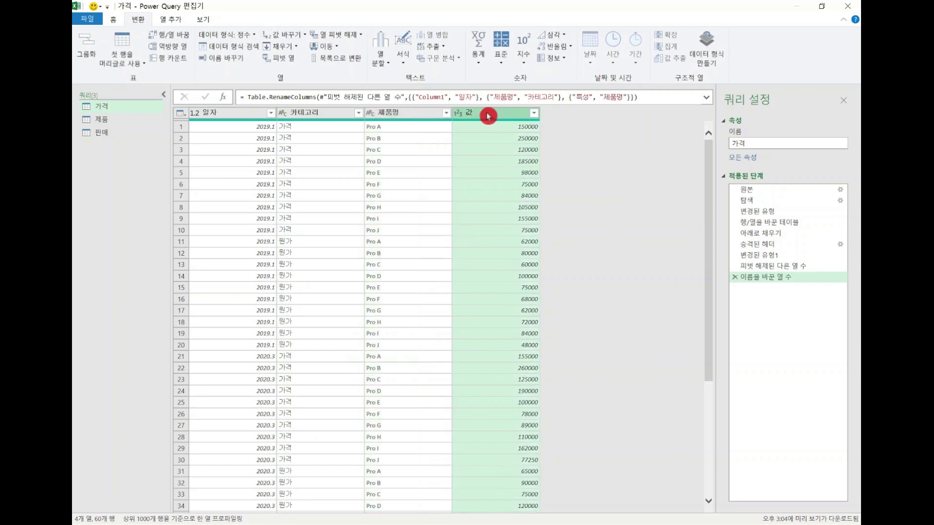
Compare the 일자 values of the 가격 query with those of the 판매 query
{"action": "double_click", "coordinate": [487, 114]}
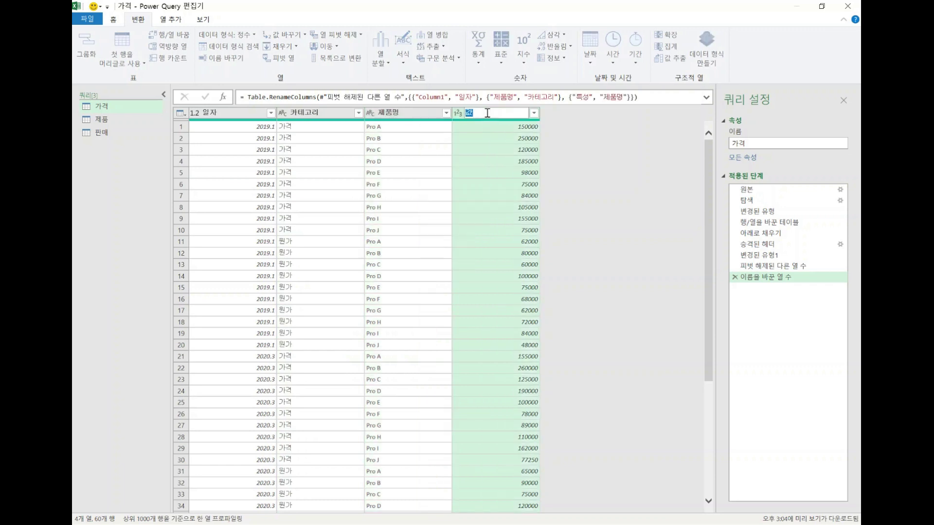
{"action": "left_click", "coordinate": [517, 117]}
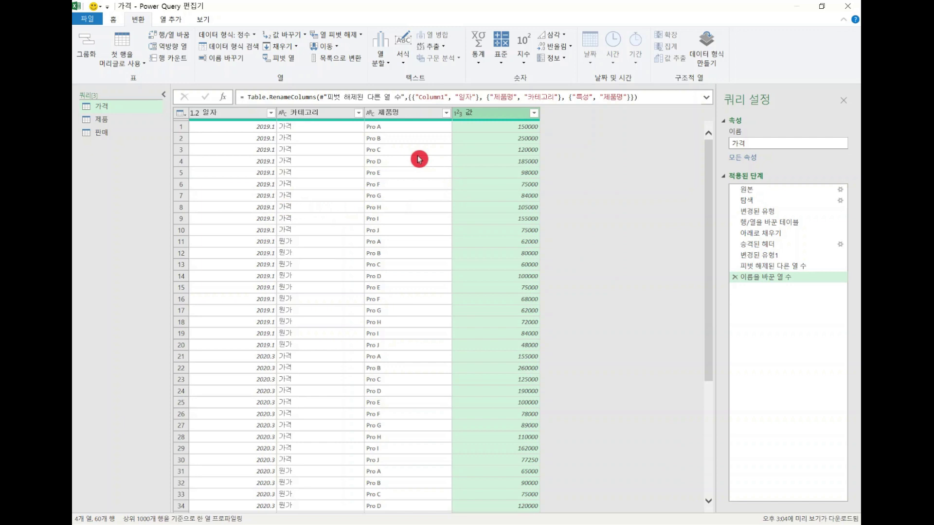
{"action": "left_click", "coordinate": [138, 134]}
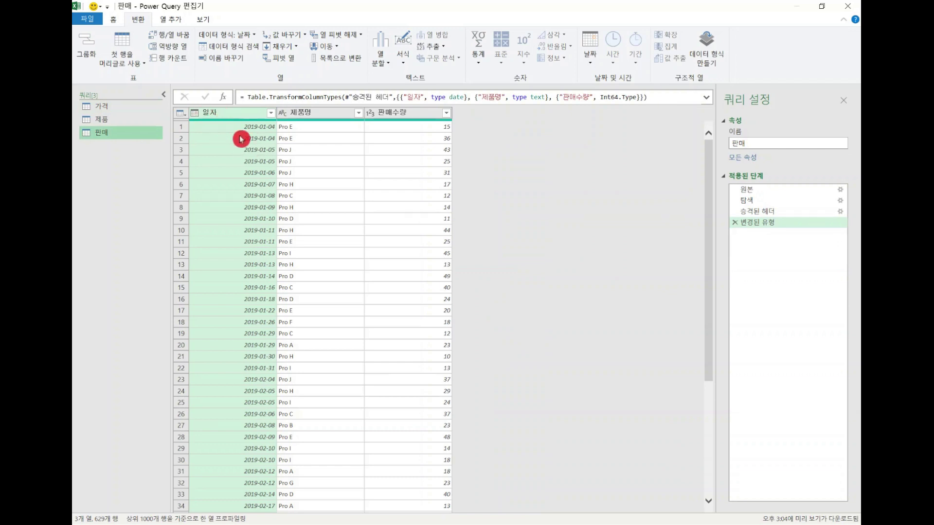
{"action": "left_click", "coordinate": [127, 108]}
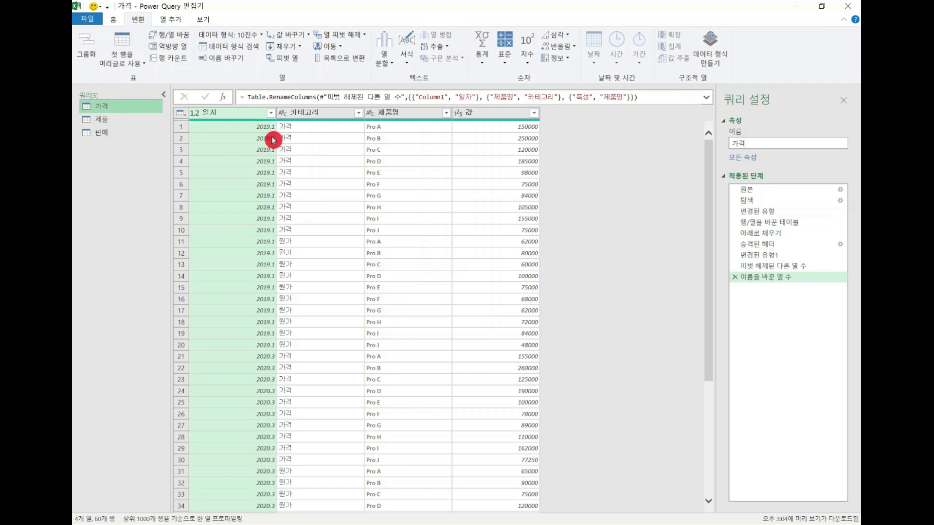
{"action": "left_click", "coordinate": [125, 138]}
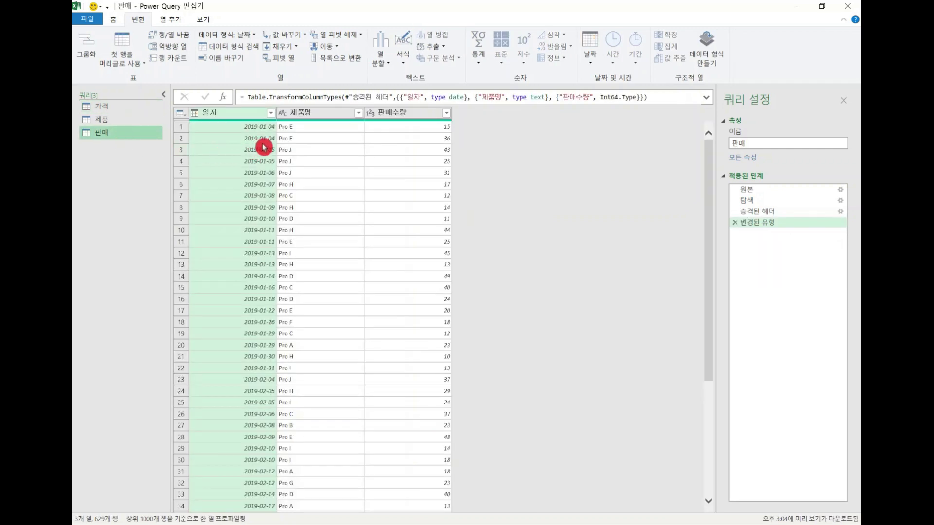
Append the suffix .1 to the 일자 column of the 가격 query and change the column's data type to date
{"action": "left_click", "coordinate": [117, 107]}
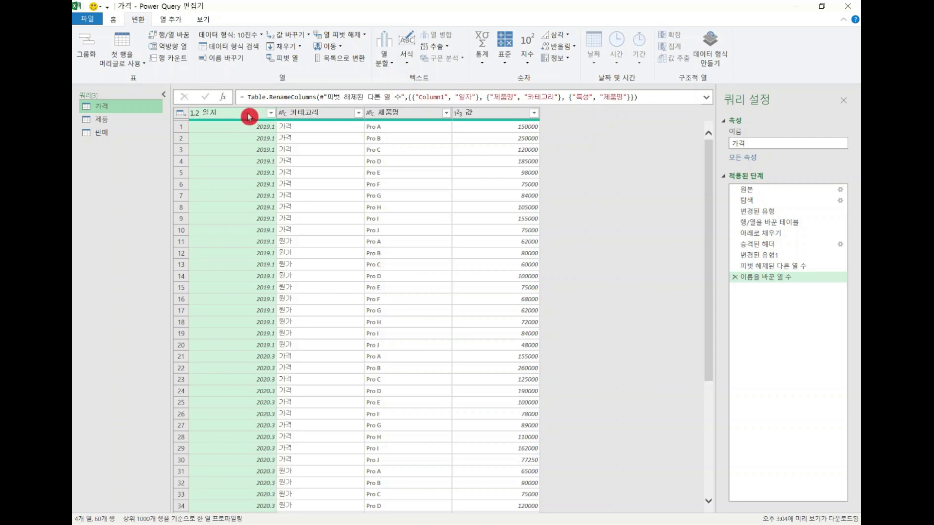
{"action": "left_click", "coordinate": [414, 67]}
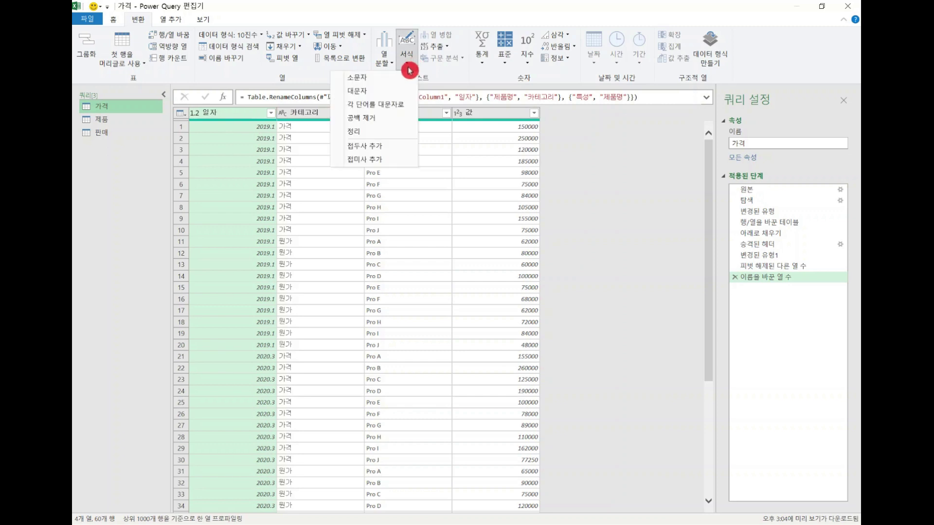
{"action": "left_click", "coordinate": [384, 159]}
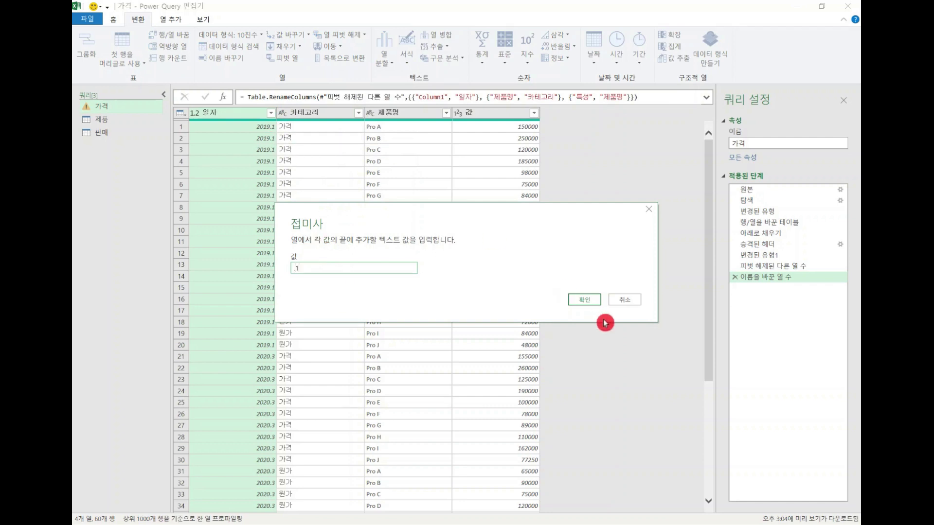
{"action": "left_click", "coordinate": [585, 299]}
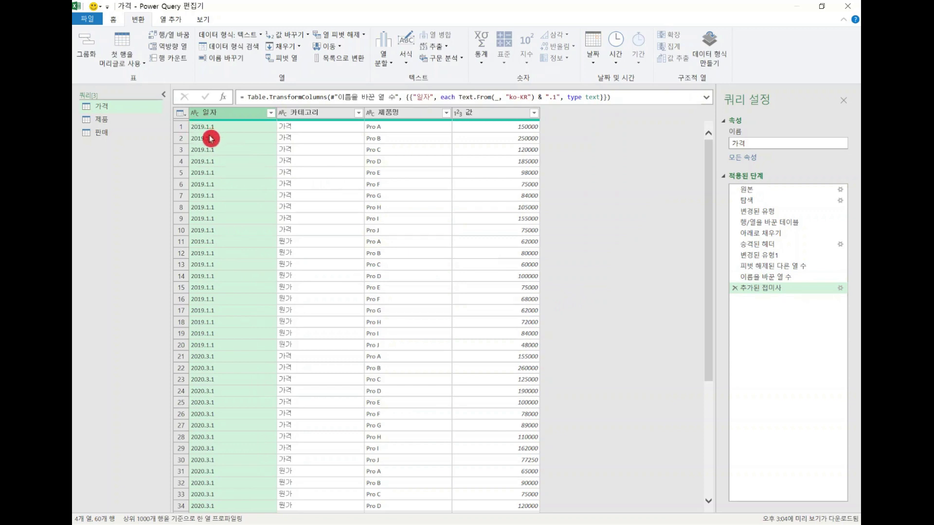
{"action": "left_click", "coordinate": [196, 112]}
{"action": "left_click", "coordinate": [218, 181]}
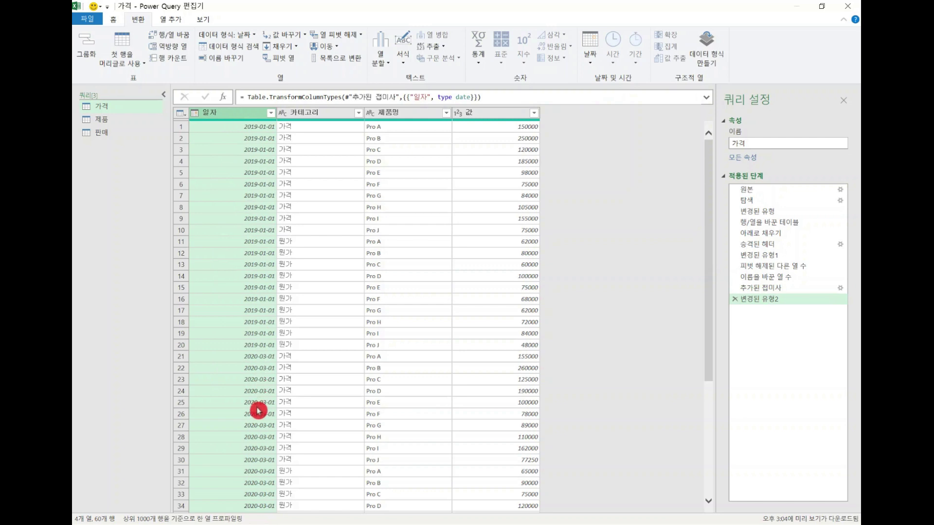
Review the 가격 query before and after the suffix and date conversion, and check its 일자 values against the 판매 query
{"action": "left_click", "coordinate": [773, 288]}
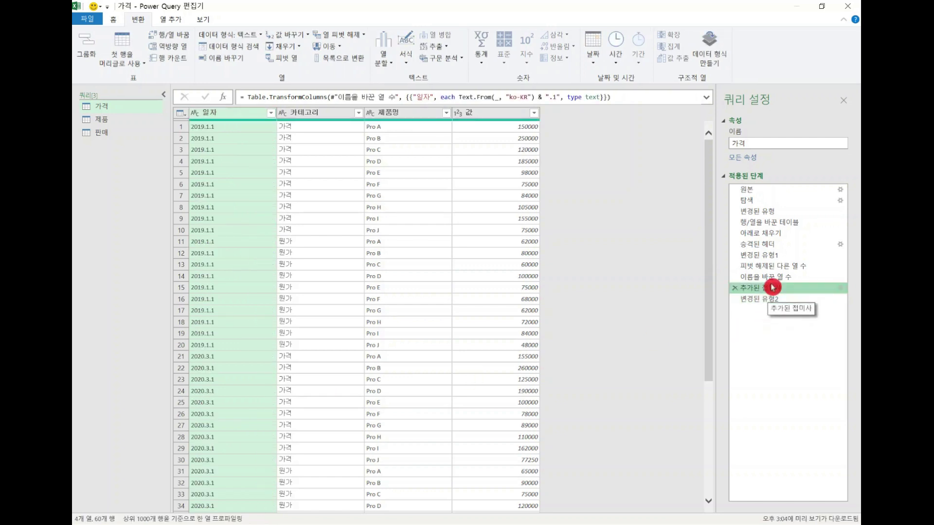
{"action": "left_click", "coordinate": [772, 278]}
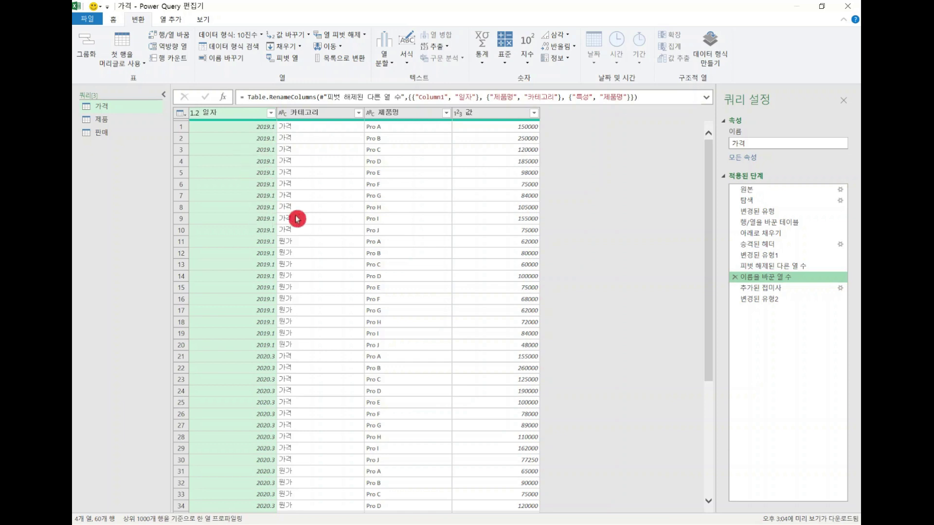
{"action": "left_click", "coordinate": [777, 301]}
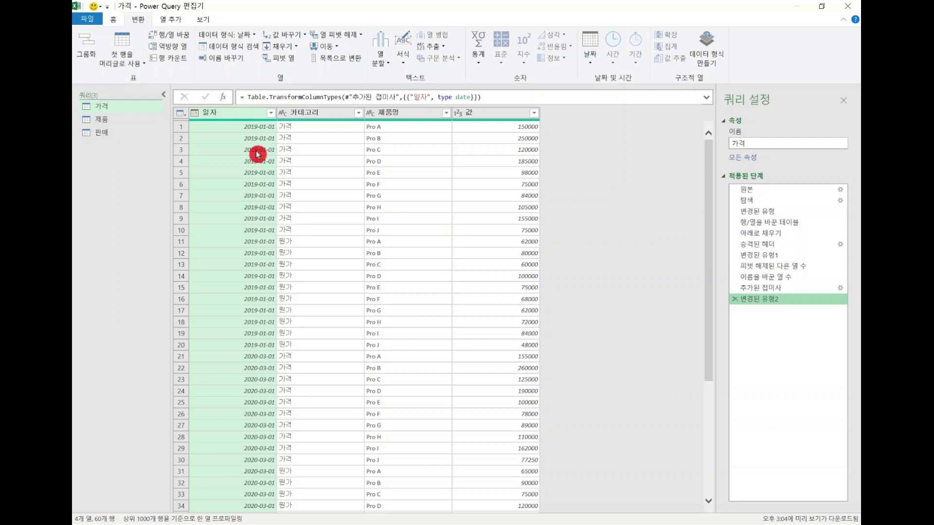
{"action": "left_click", "coordinate": [113, 132]}
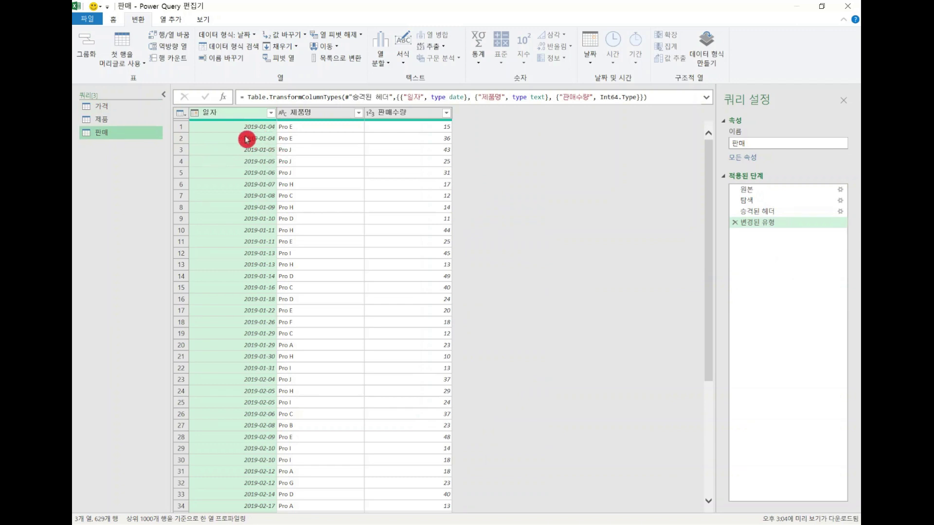
Add a 년 column to the 가격 query, extracting the year from 일자
{"action": "left_click", "coordinate": [121, 107]}
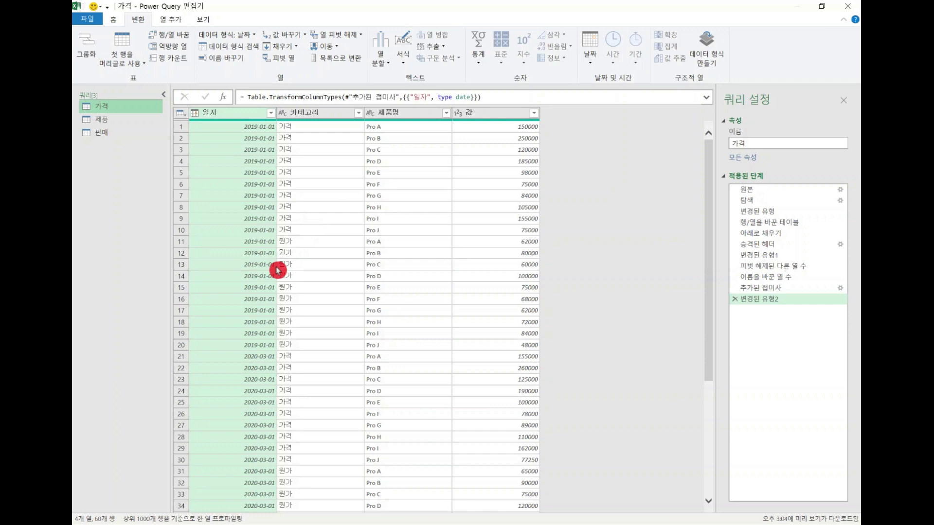
{"action": "left_click", "coordinate": [248, 117]}
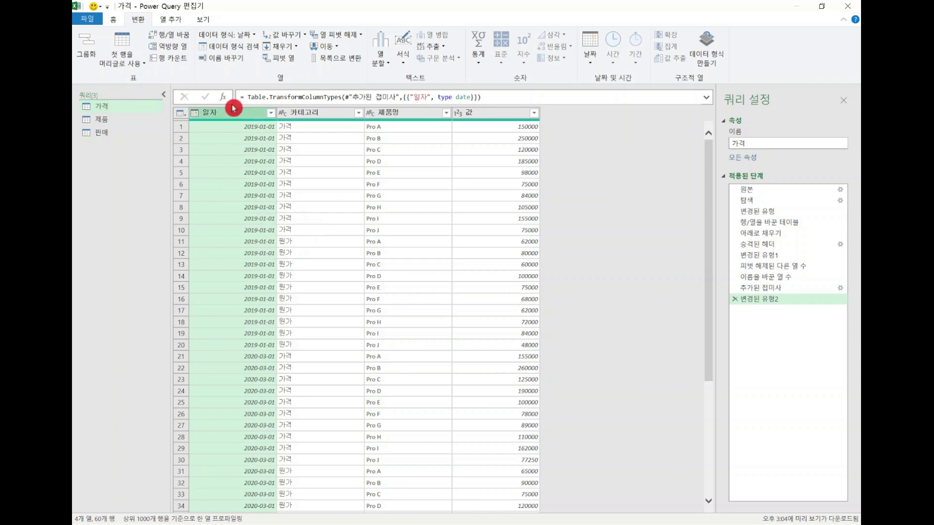
{"action": "left_click", "coordinate": [177, 23]}
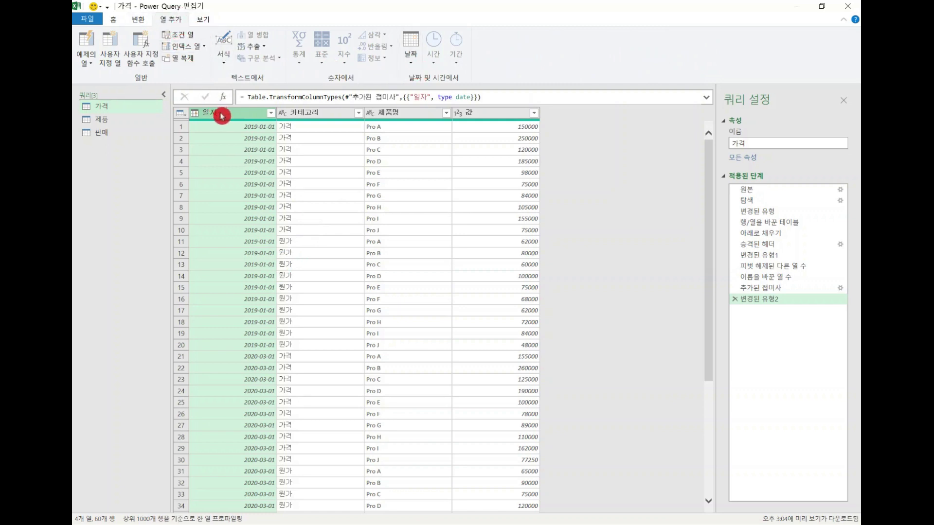
{"action": "left_click", "coordinate": [411, 66]}
{"action": "mouse_move", "coordinate": [390, 123]}
{"action": "left_click", "coordinate": [329, 120]}
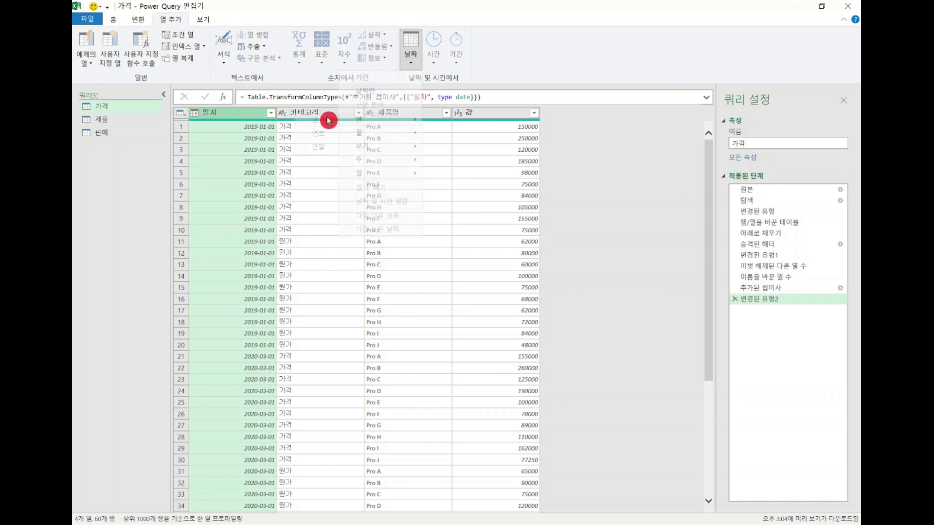
Add a 월 column to the 가격 query, extracting the month number from 일자
{"action": "left_click", "coordinate": [242, 118]}
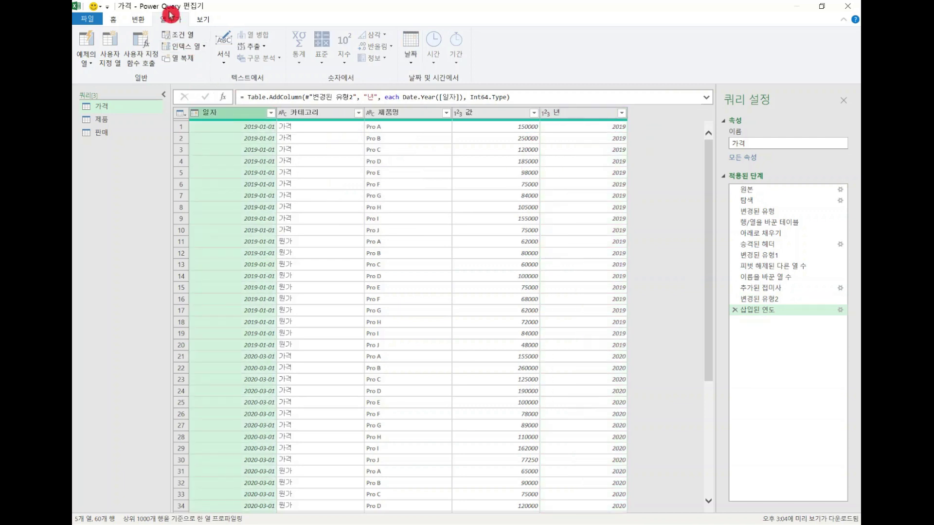
{"action": "left_click", "coordinate": [422, 68]}
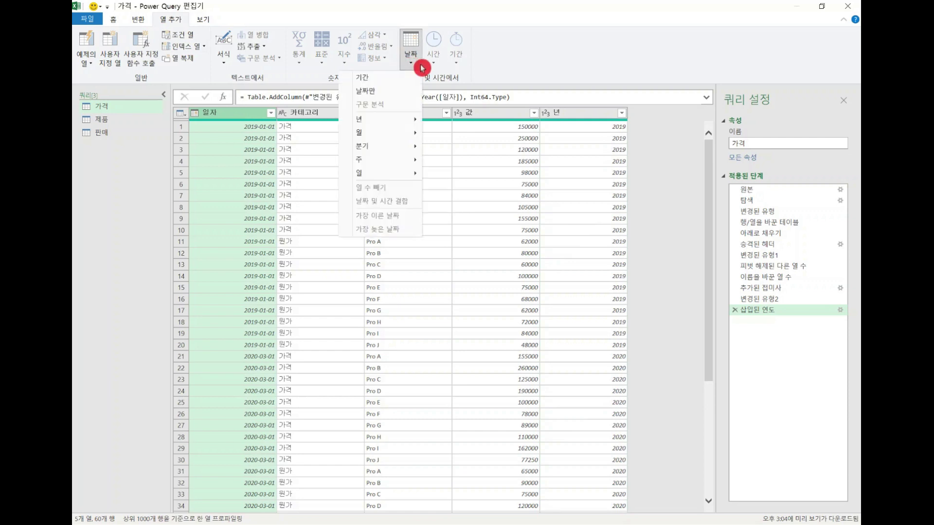
{"action": "mouse_move", "coordinate": [400, 131]}
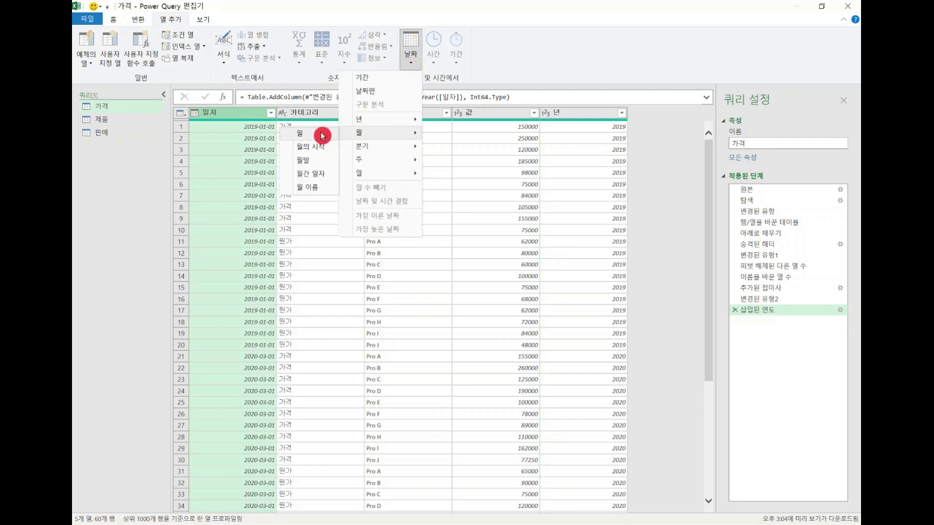
{"action": "left_click", "coordinate": [336, 134]}
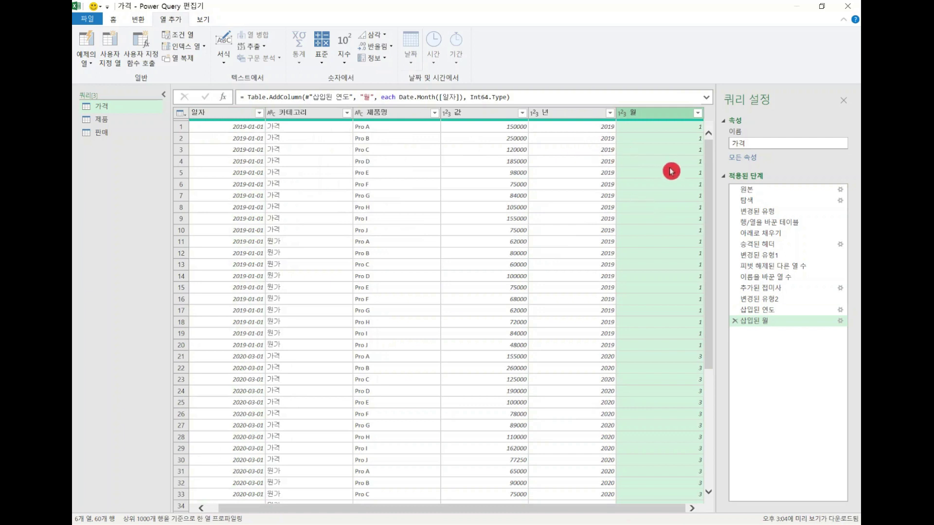
Add a 분기 column to the 가격 query, extracting the quarter of the year from 일자
{"action": "left_click", "coordinate": [233, 113]}
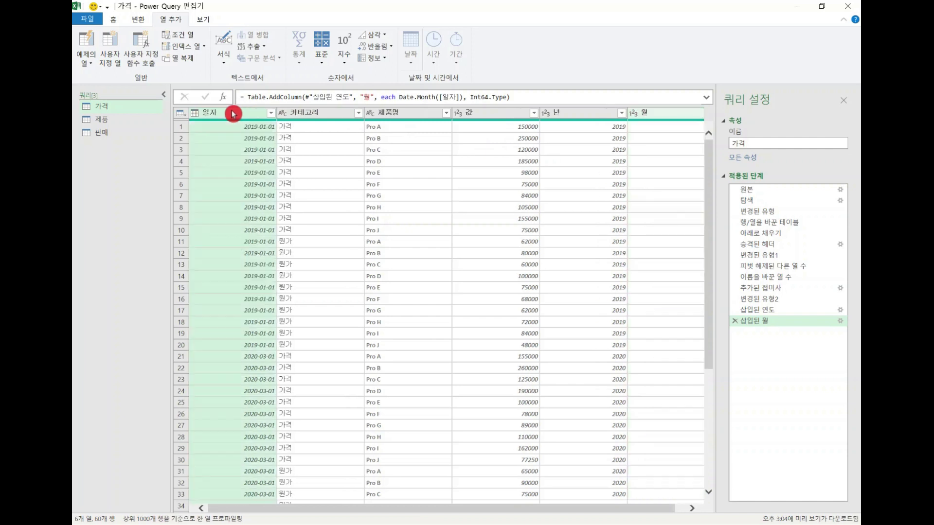
{"action": "left_click", "coordinate": [411, 60]}
{"action": "mouse_move", "coordinate": [398, 145]}
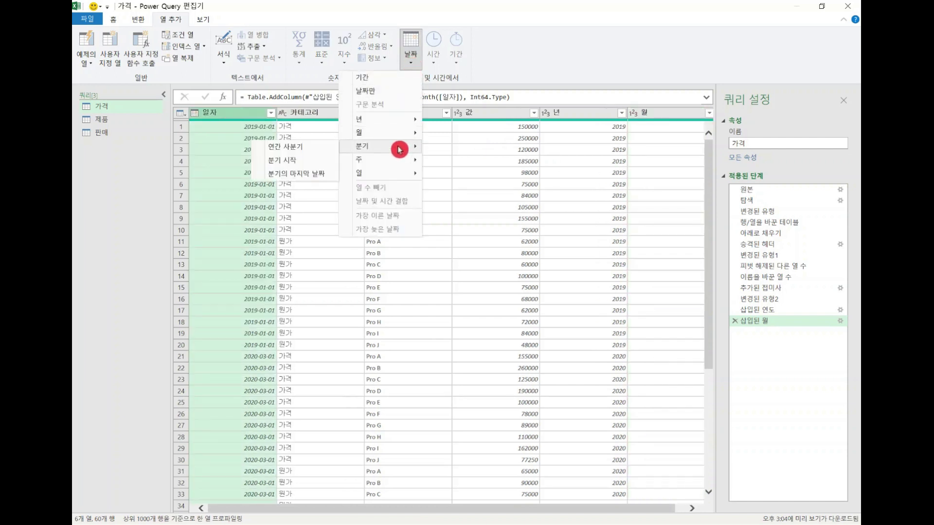
{"action": "left_click", "coordinate": [319, 151]}
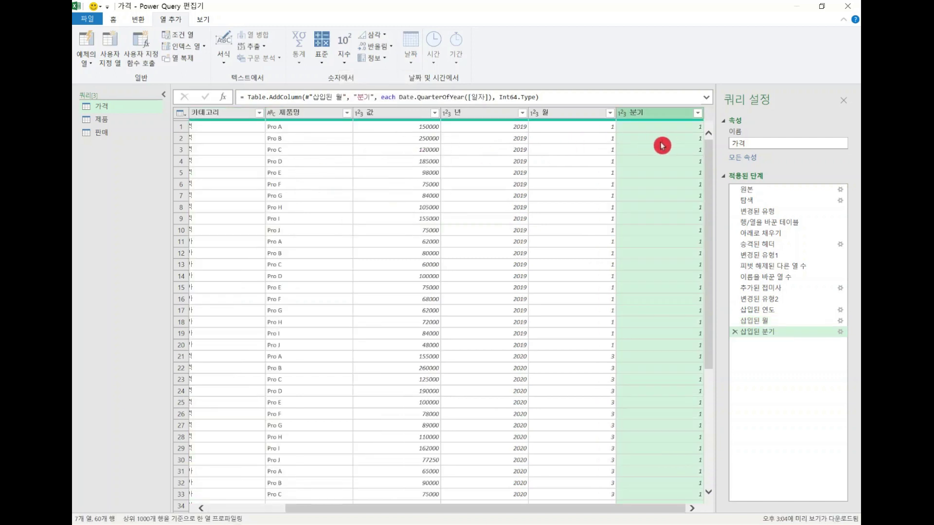
Add a 년 column to the 판매 query, extracting the year from its 일자 column
{"action": "left_click", "coordinate": [114, 132]}
{"action": "left_click", "coordinate": [215, 115]}
{"action": "left_click", "coordinate": [410, 61]}
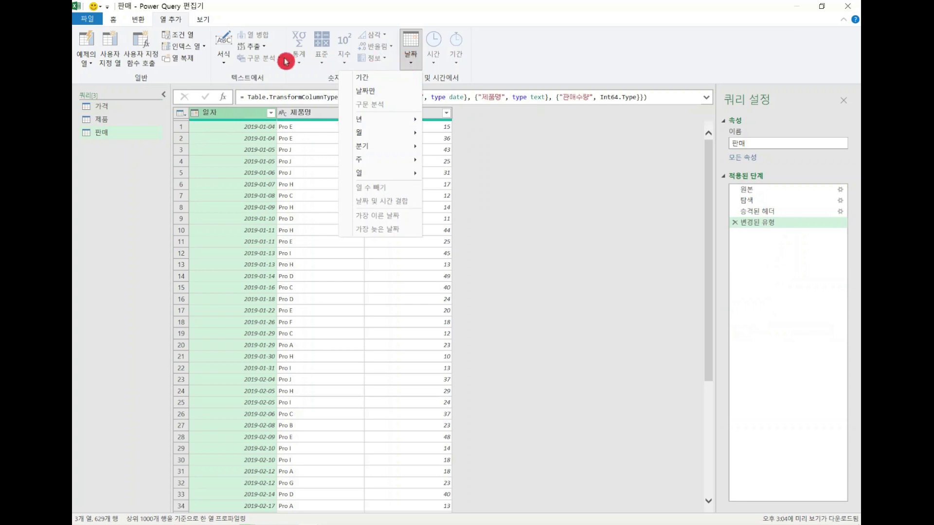
{"action": "mouse_move", "coordinate": [397, 123]}
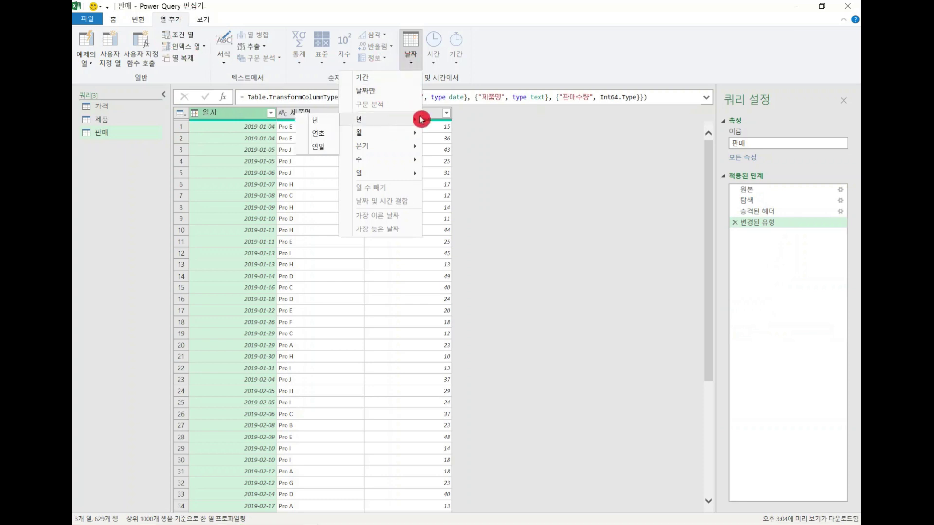
{"action": "left_click", "coordinate": [306, 120]}
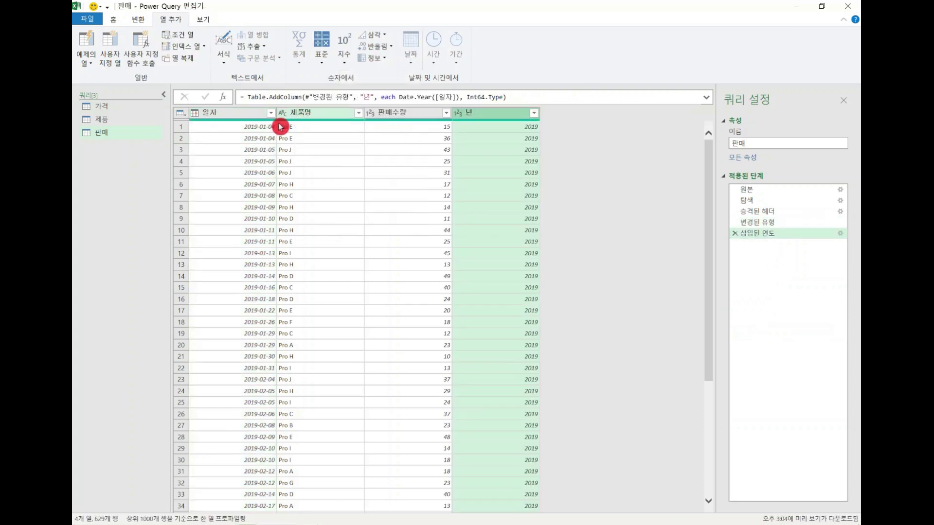
Add a 월 column to the 판매 query, extracting the month number from 일자
{"action": "left_click", "coordinate": [242, 116]}
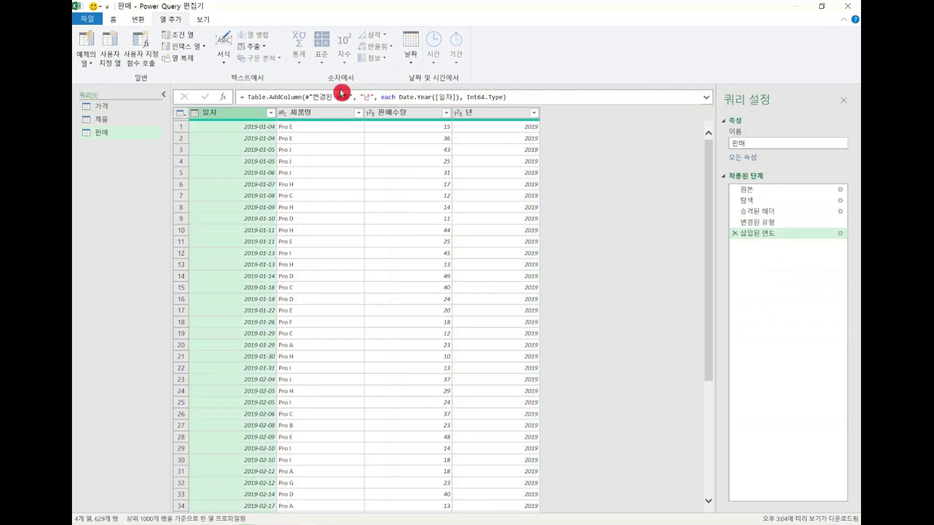
{"action": "left_click", "coordinate": [411, 63]}
{"action": "mouse_move", "coordinate": [386, 133]}
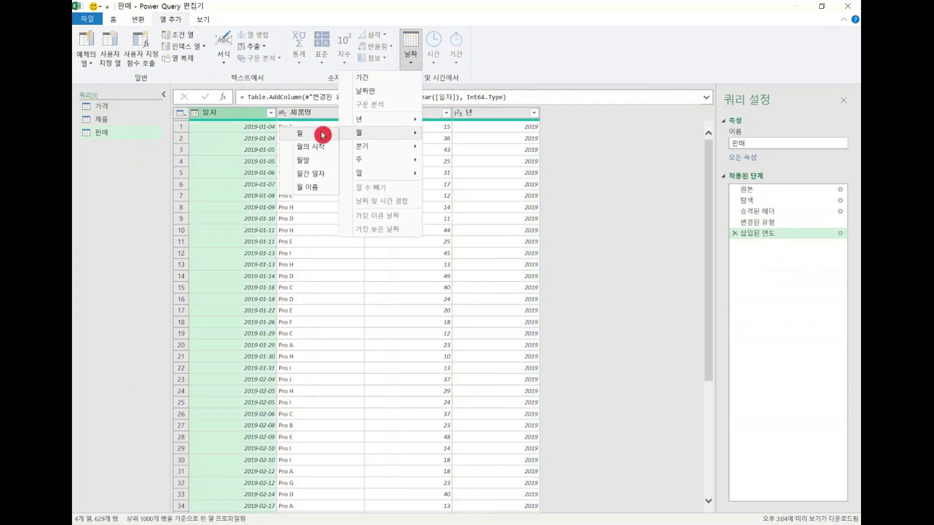
{"action": "left_click", "coordinate": [323, 133]}
Add a 분기 column to the 판매 query, extracting the quarter of the year from 일자
{"action": "left_click", "coordinate": [248, 114]}
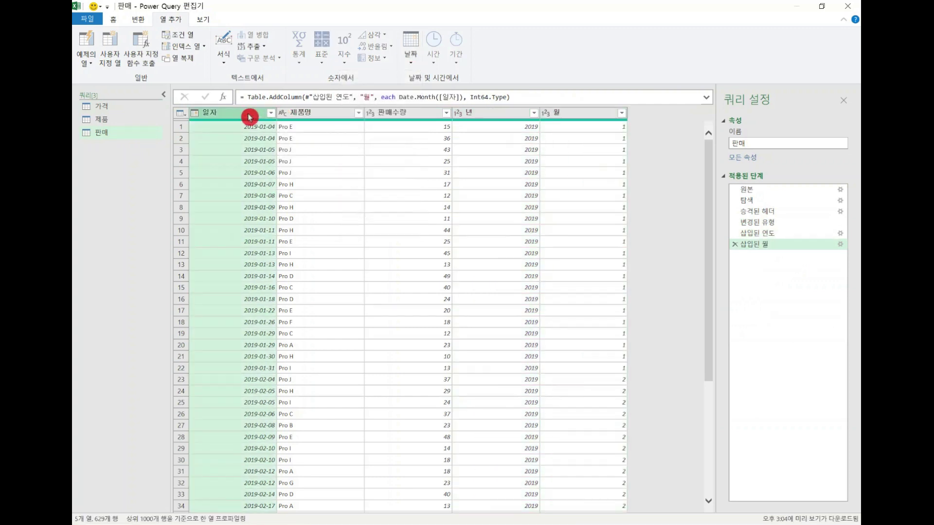
{"action": "left_click", "coordinate": [413, 61]}
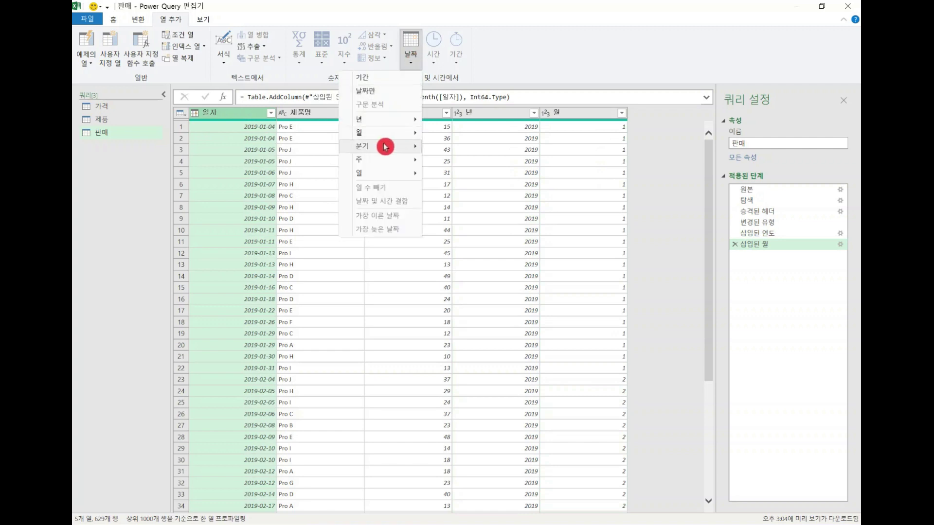
{"action": "mouse_move", "coordinate": [370, 147]}
{"action": "left_click", "coordinate": [321, 150]}
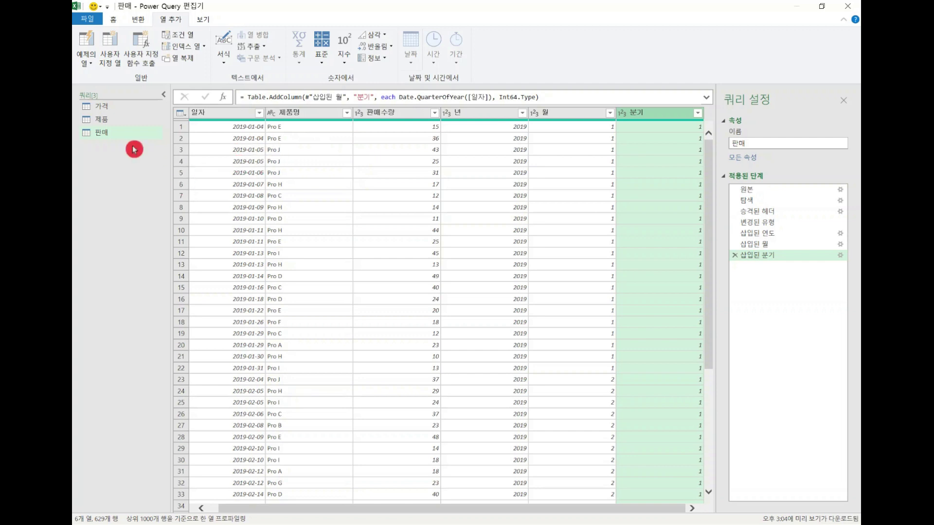
Check the 년, 월, 분기 and 제품명 columns in the 가격 query
{"action": "left_click", "coordinate": [108, 107]}
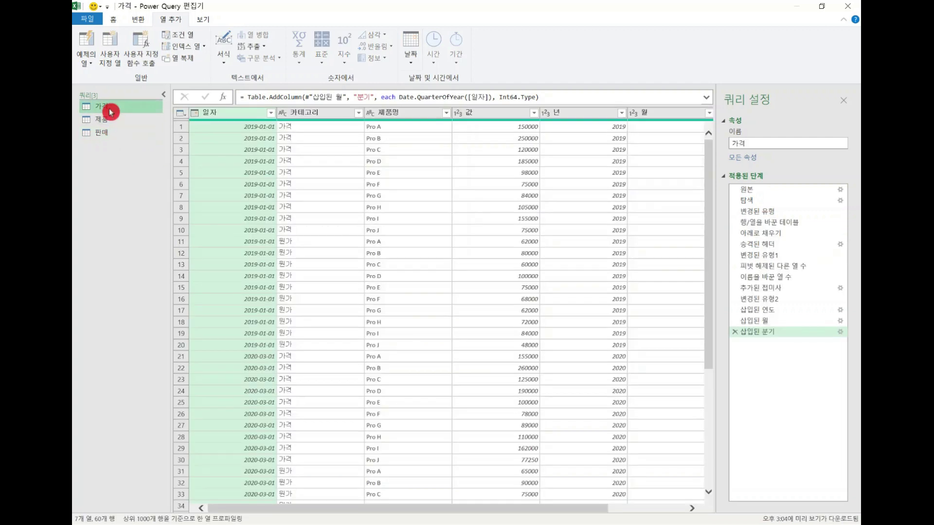
{"action": "left_click", "coordinate": [593, 112]}
{"action": "left_click", "coordinate": [635, 114]}
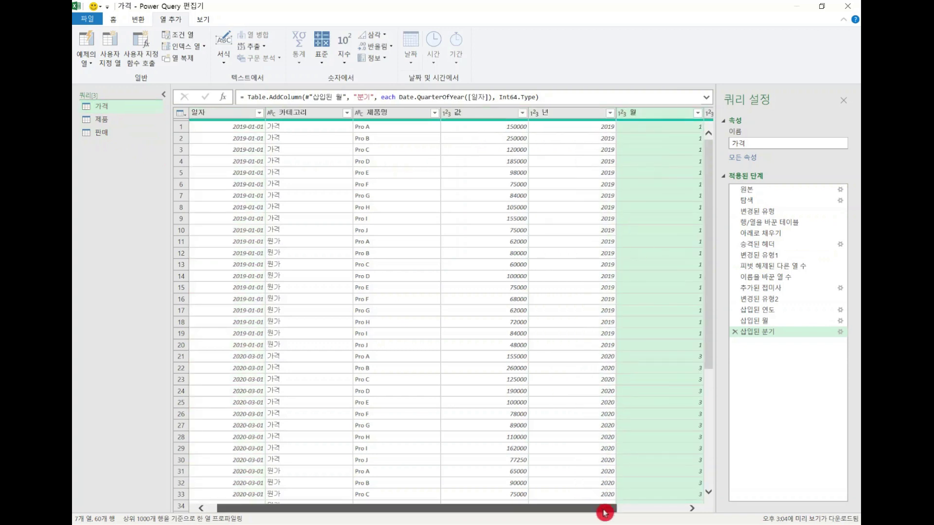
{"action": "left_click_drag", "start_coordinate": [605, 509], "coordinate": [673, 474]}
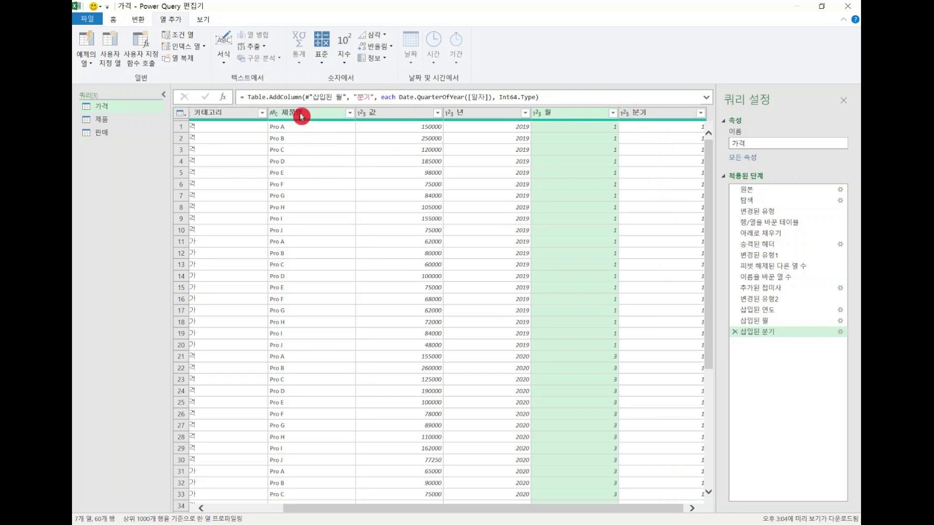
Start merging the 판매 query as a new query, with 가격 as the second table
{"action": "left_click", "coordinate": [103, 141]}
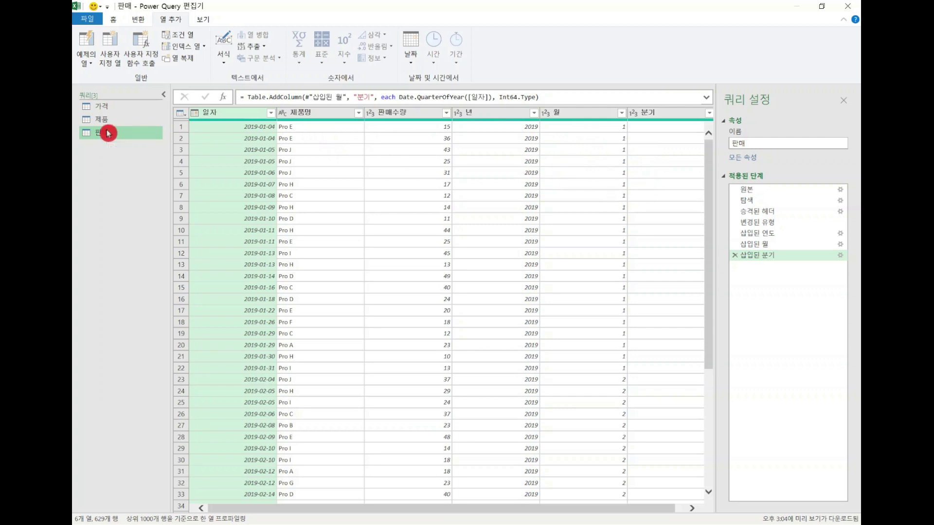
{"action": "left_click", "coordinate": [113, 20]}
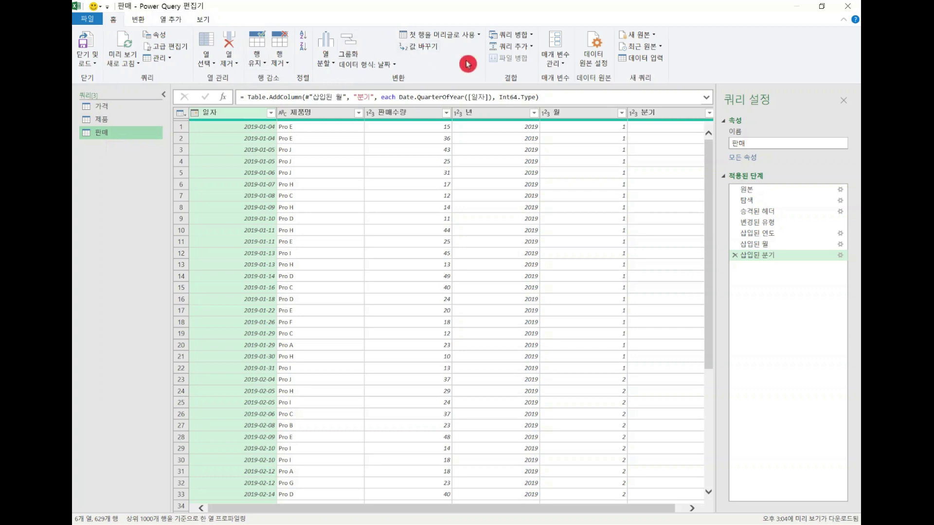
{"action": "left_click", "coordinate": [535, 39]}
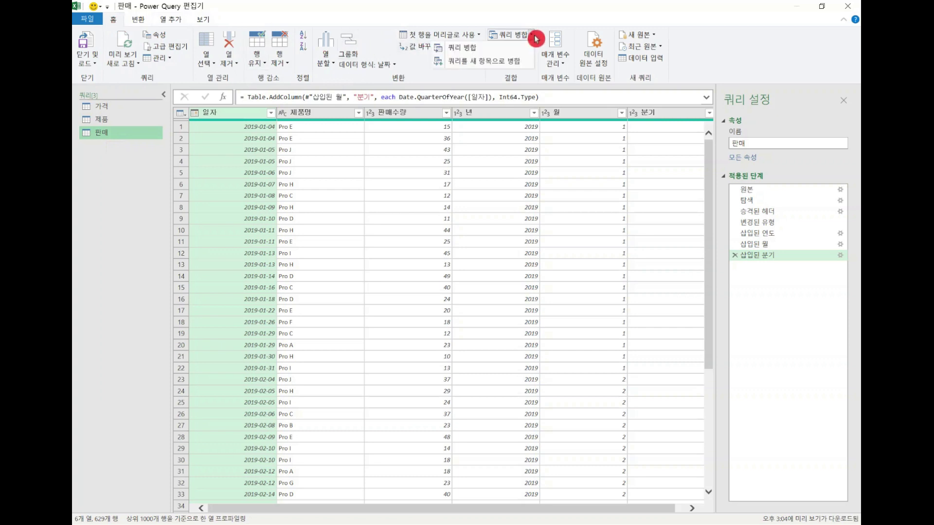
{"action": "left_click", "coordinate": [518, 62]}
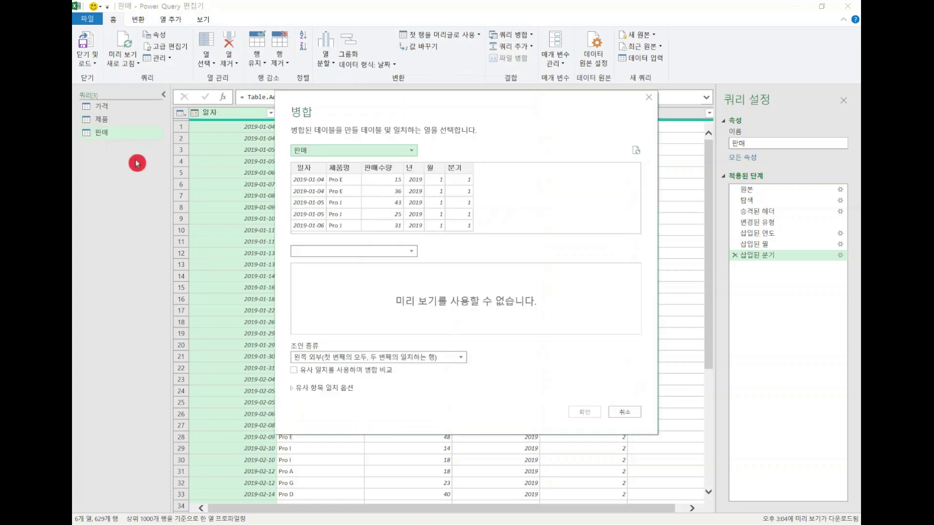
{"action": "left_click", "coordinate": [416, 256]}
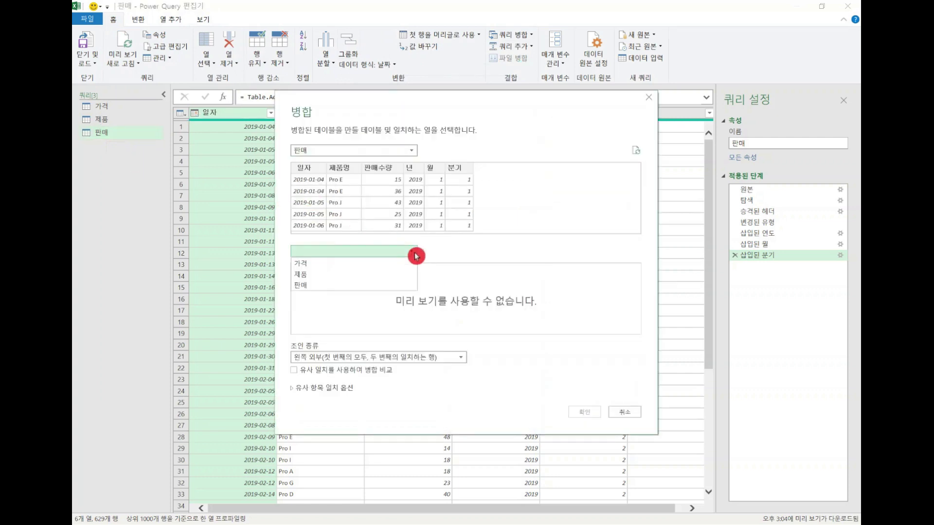
{"action": "left_click", "coordinate": [371, 263]}
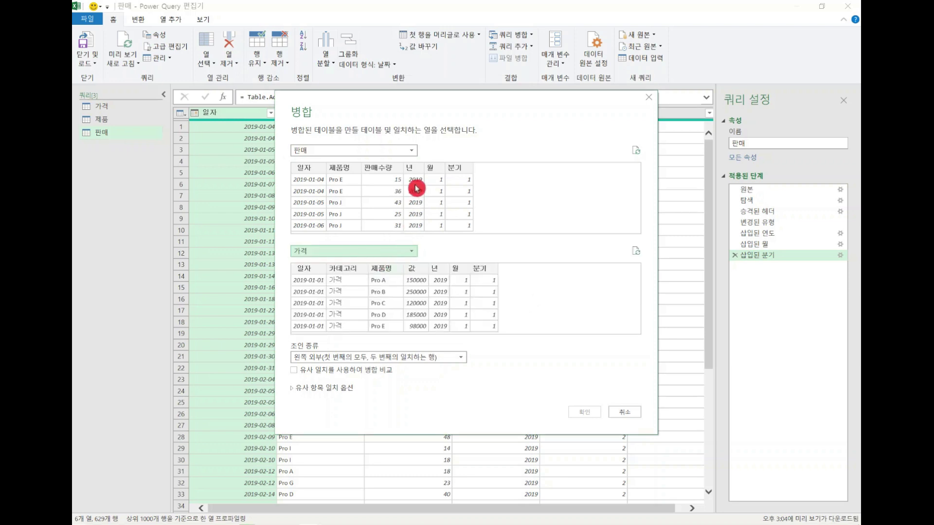
Select 년, 월, 분기 and 제품명, in that order, as the matching columns of the 판매 table
{"action": "left_click", "coordinate": [414, 168]}
{"action": "left_click", "coordinate": [439, 168], "text": "ctrl"}
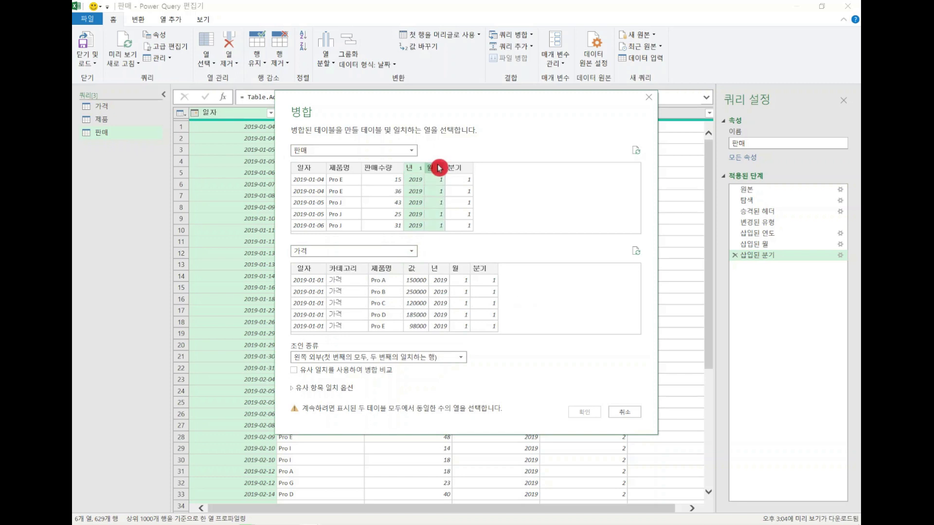
{"action": "left_click", "coordinate": [460, 170], "text": "ctrl"}
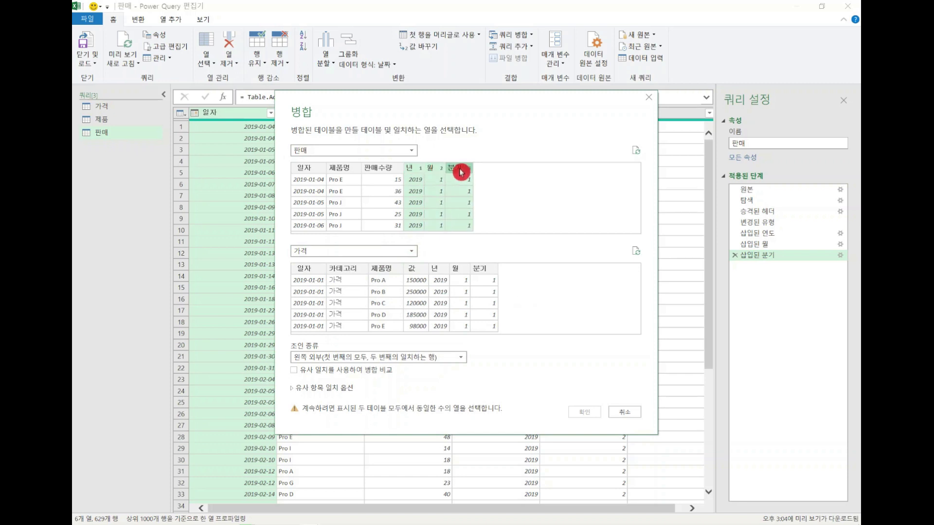
{"action": "left_click", "coordinate": [337, 169], "text": "ctrl"}
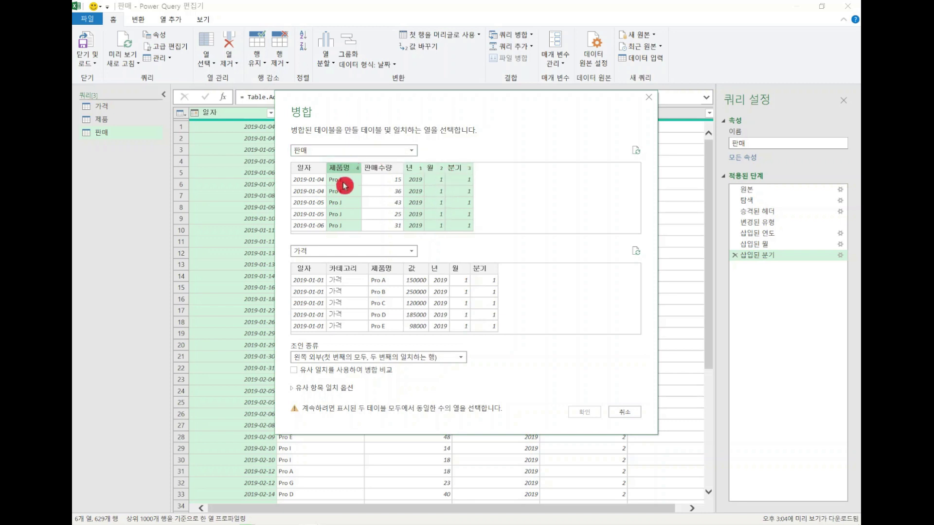
Match them with 년, 월, 분기 and 제품명 in the 가격 table and create the left outer merge
{"action": "left_click", "coordinate": [441, 271]}
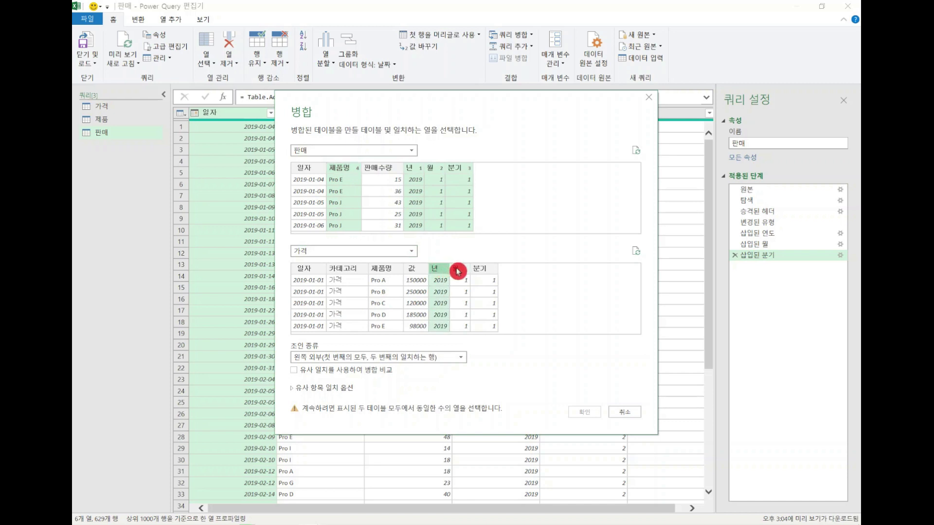
{"action": "left_click", "coordinate": [455, 269], "text": "ctrl"}
{"action": "left_click", "coordinate": [482, 271], "text": "ctrl"}
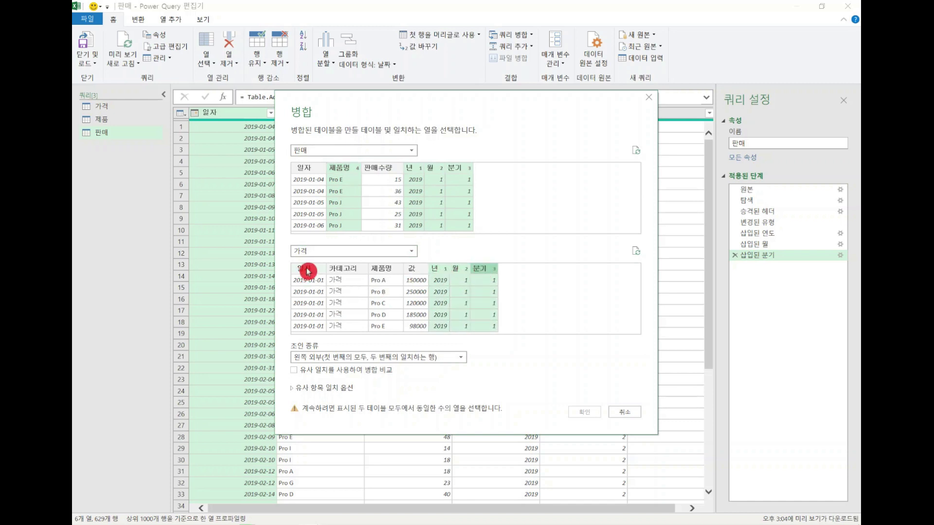
{"action": "left_click", "coordinate": [388, 271], "text": "ctrl"}
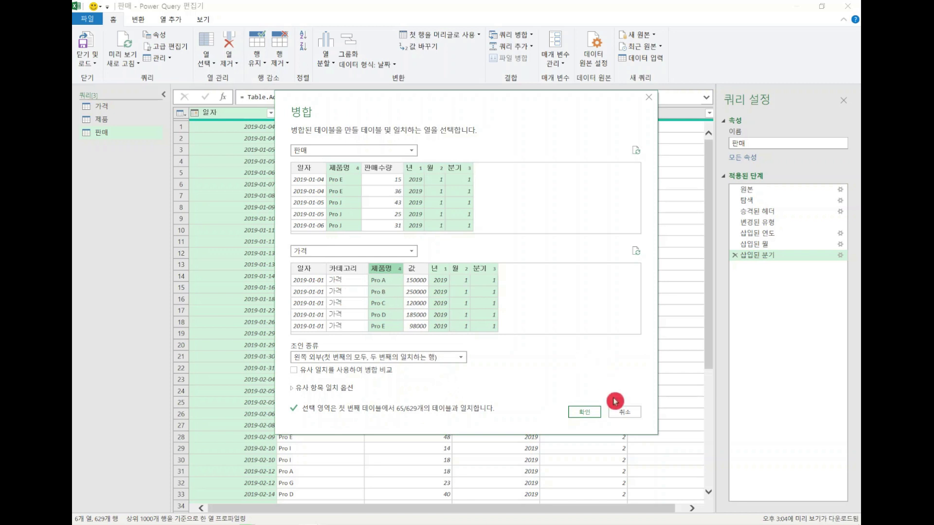
{"action": "left_click", "coordinate": [588, 411]}
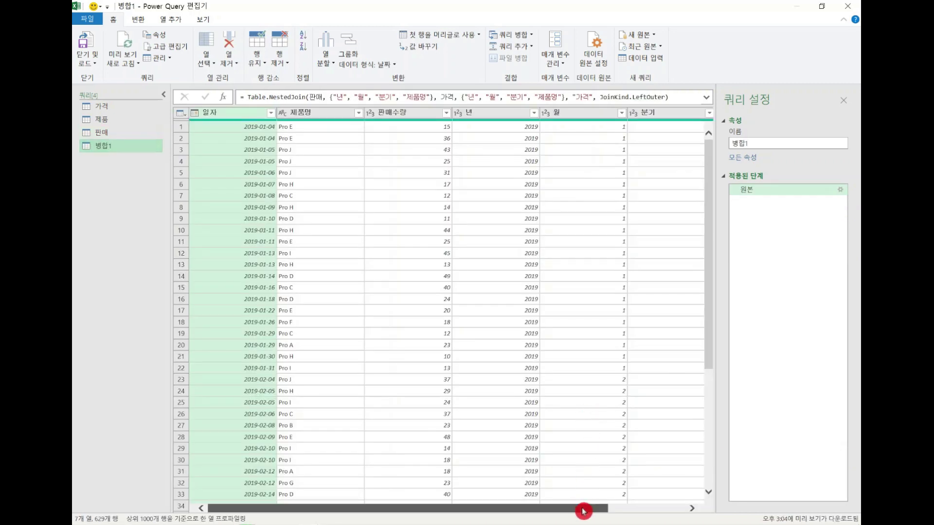
Expand the merged 가격 column to only 카테고리 and 값, without the original column name as prefix
{"action": "left_click_drag", "start_coordinate": [584, 510], "coordinate": [700, 504]}
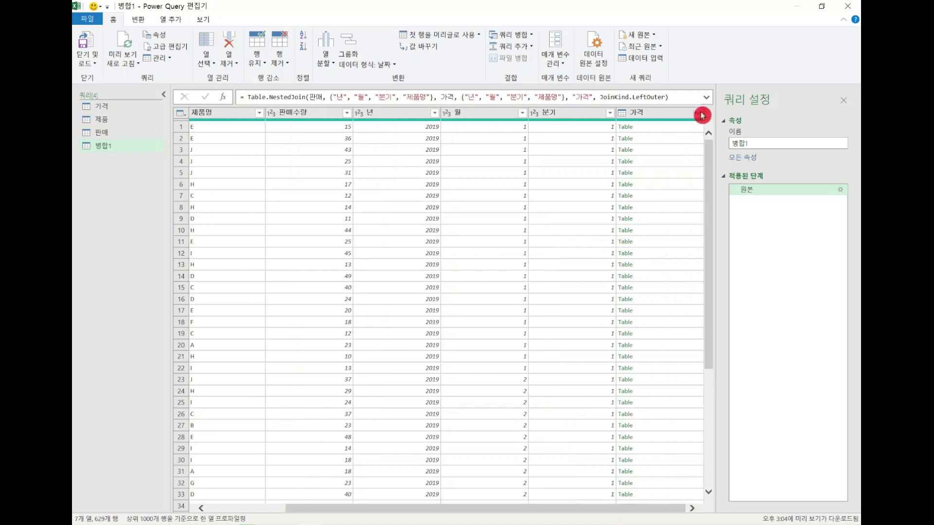
{"action": "left_click", "coordinate": [698, 113]}
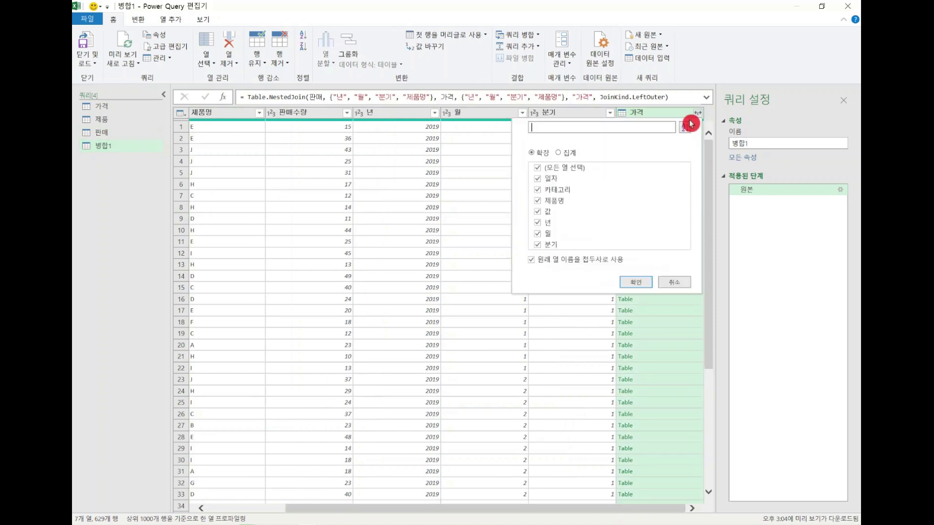
{"action": "left_click", "coordinate": [581, 167]}
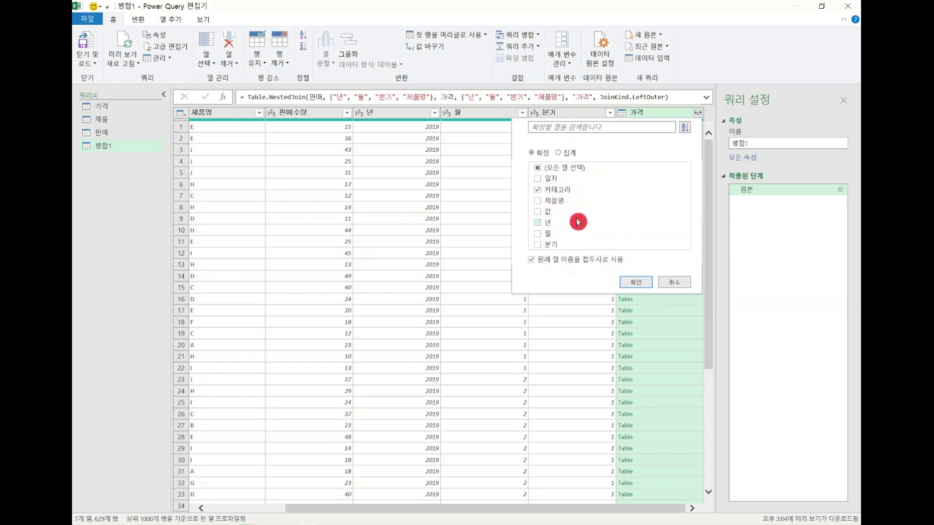
{"action": "left_click", "coordinate": [542, 211]}
{"action": "left_click", "coordinate": [564, 259]}
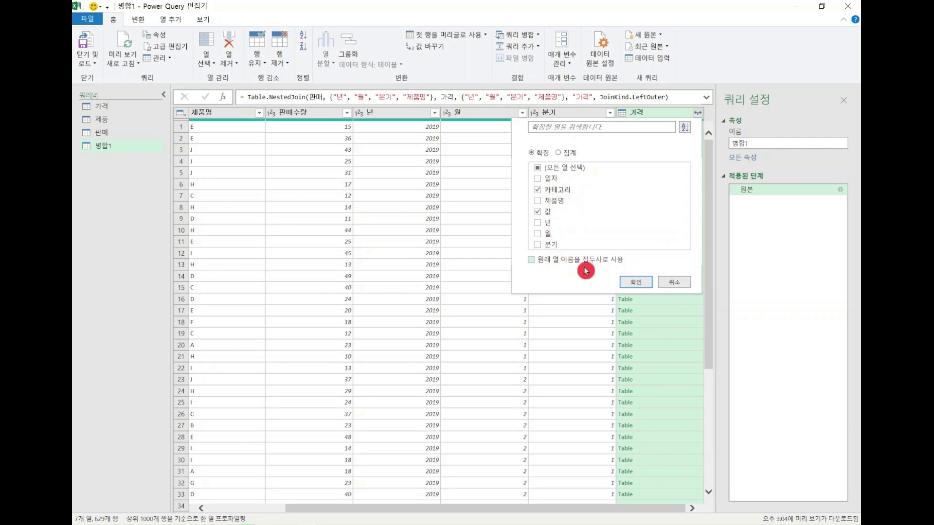
{"action": "left_click", "coordinate": [636, 283]}
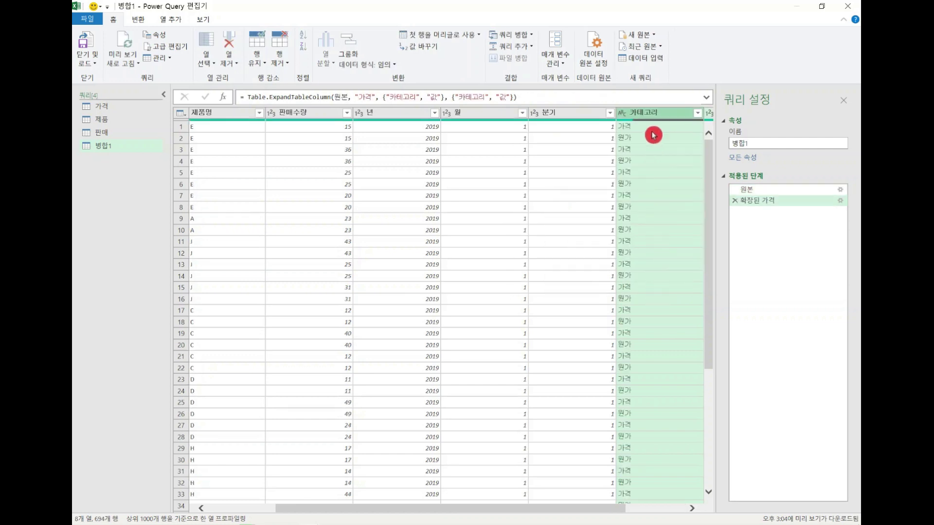
Examine which dates and products in the merged query have 카테고리 and 값 filled in across the 2019 and 2020 rows
{"action": "left_click", "coordinate": [615, 512]}
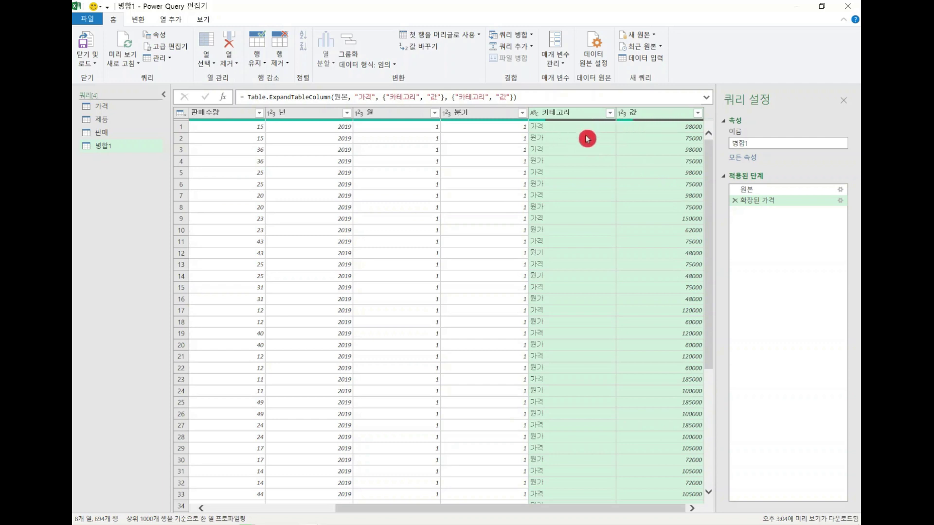
{"action": "mouse_move", "coordinate": [650, 508]}
{"action": "left_mouse_down"}
{"action": "mouse_move", "coordinate": [518, 516]}
{"action": "mouse_move", "coordinate": [651, 506]}
{"action": "left_mouse_up"}
{"action": "scroll", "coordinate": [651, 297], "scroll_direction": "down", "scroll_amount": 10}
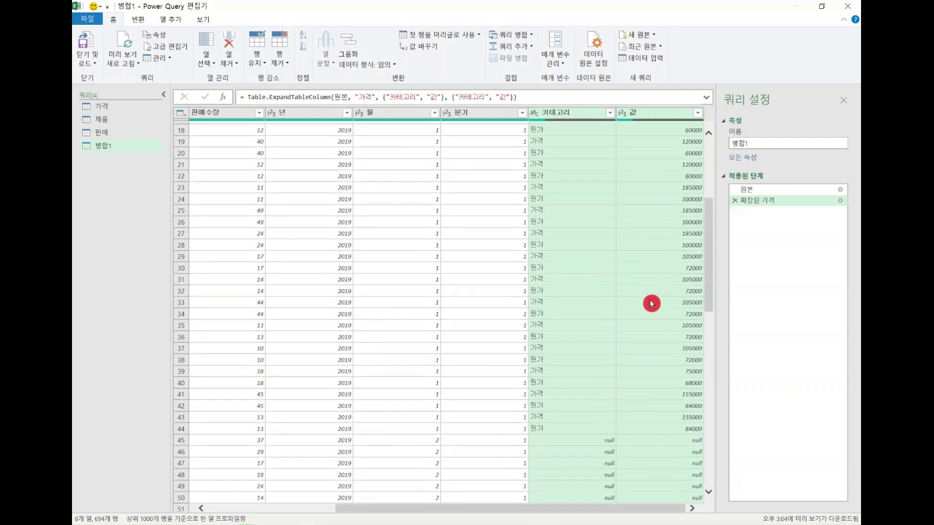
{"action": "scroll", "coordinate": [652, 303], "scroll_direction": "down", "scroll_amount": 20}
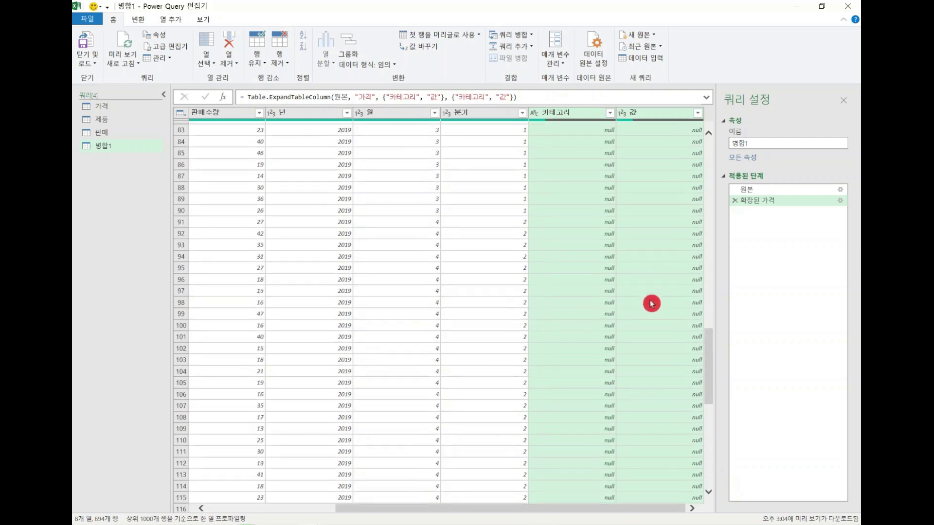
{"action": "scroll", "coordinate": [652, 304], "scroll_direction": "down", "scroll_amount": 12}
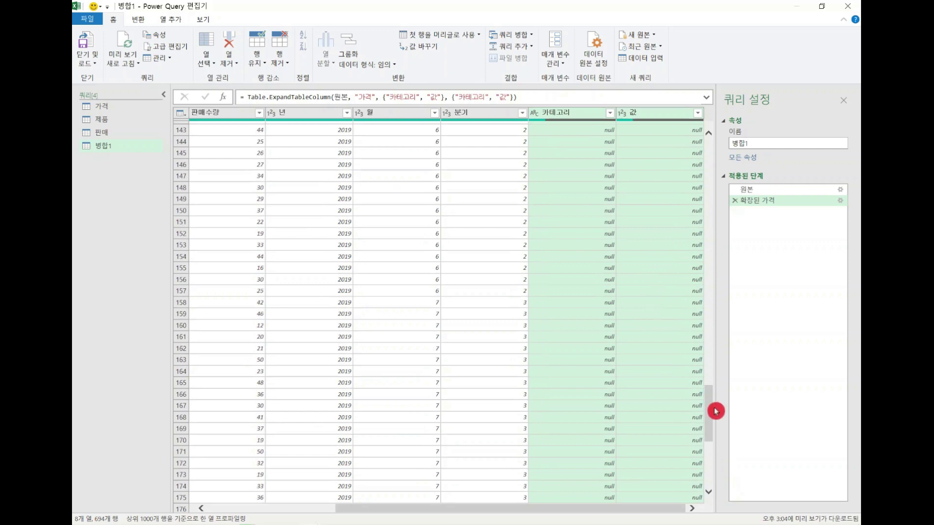
{"action": "left_click_drag", "start_coordinate": [713, 407], "coordinate": [713, 156]}
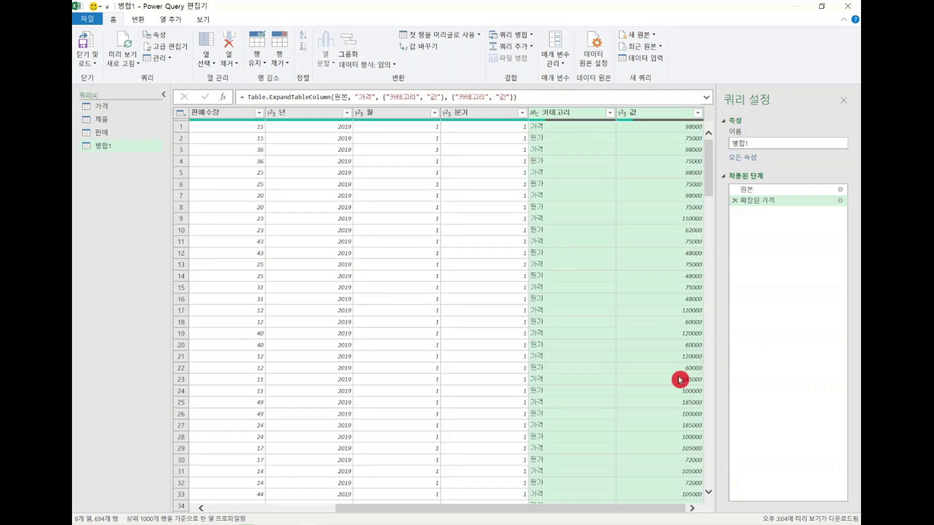
{"action": "left_click_drag", "start_coordinate": [639, 509], "coordinate": [476, 506]}
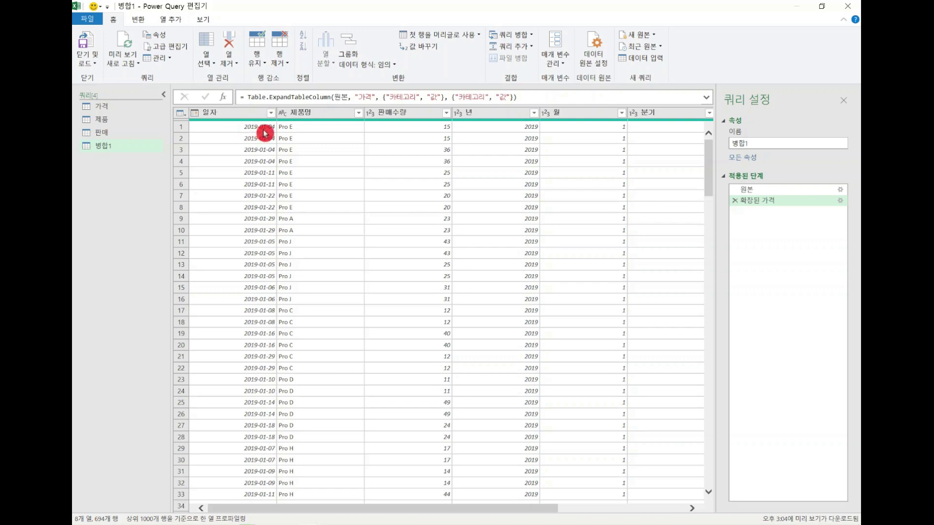
{"action": "left_click_drag", "start_coordinate": [511, 514], "coordinate": [657, 504]}
{"action": "scroll", "coordinate": [657, 403], "scroll_direction": "down", "scroll_amount": 10}
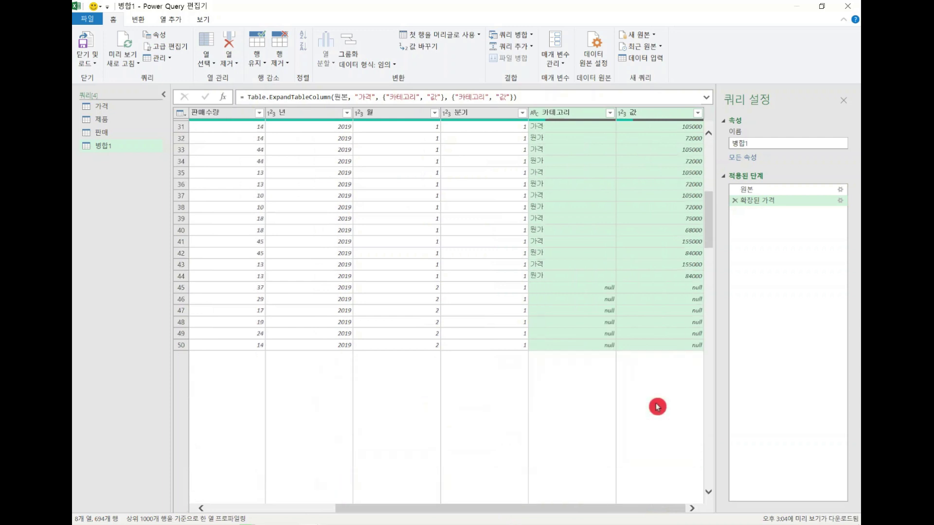
{"action": "scroll", "coordinate": [673, 391], "scroll_direction": "down", "scroll_amount": 20}
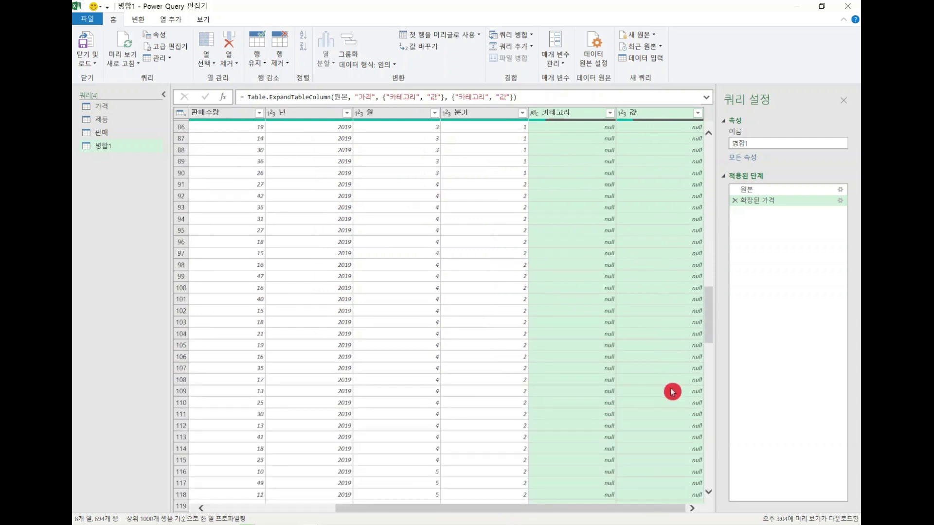
{"action": "scroll", "coordinate": [672, 392], "scroll_direction": "down", "scroll_amount": 20}
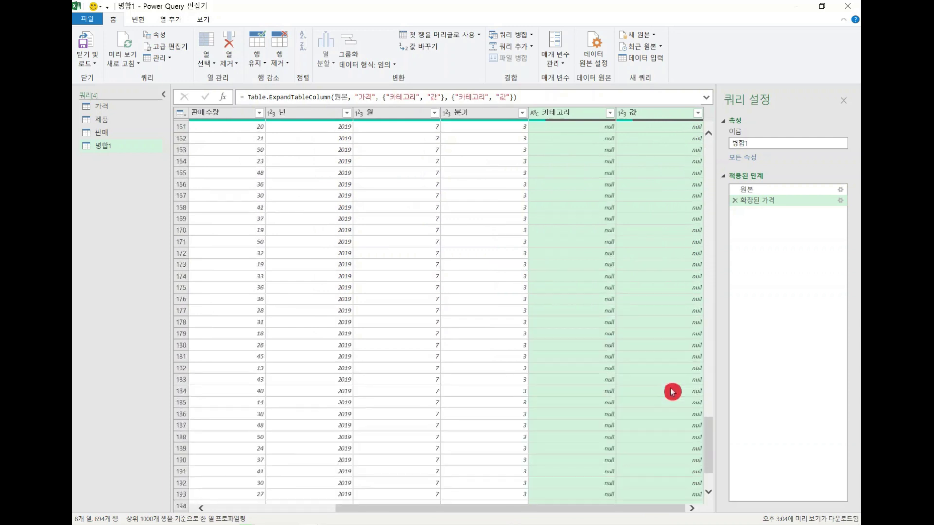
{"action": "scroll", "coordinate": [672, 391], "scroll_direction": "down", "scroll_amount": 20}
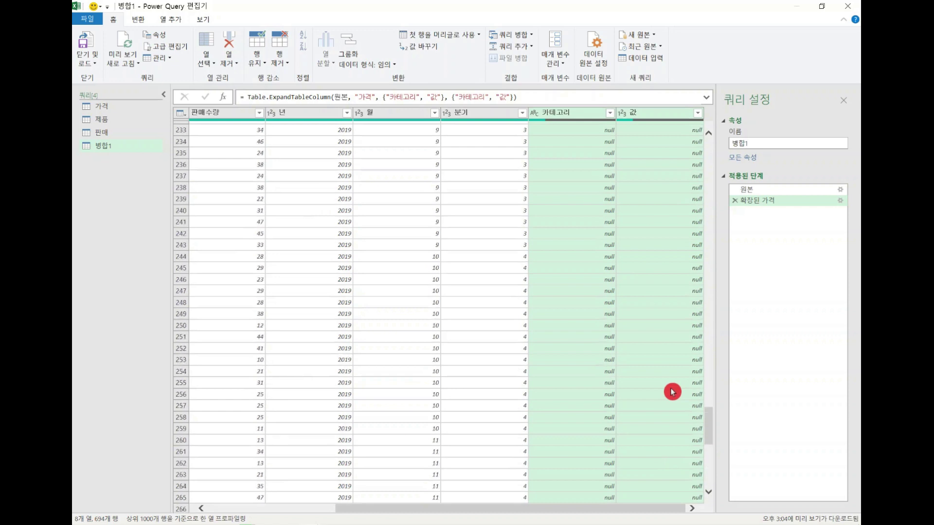
{"action": "scroll", "coordinate": [672, 392], "scroll_direction": "down", "scroll_amount": 20}
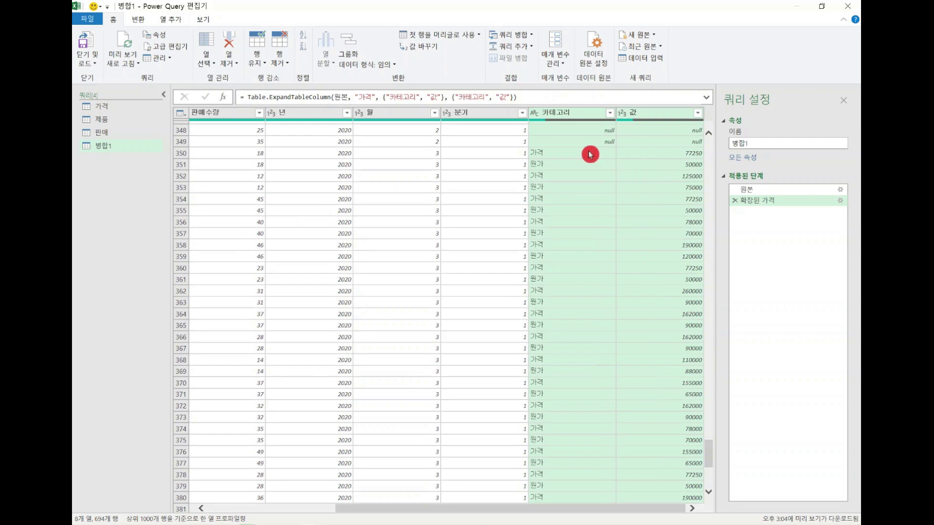
{"action": "scroll", "coordinate": [608, 425], "scroll_direction": "down", "scroll_amount": 20}
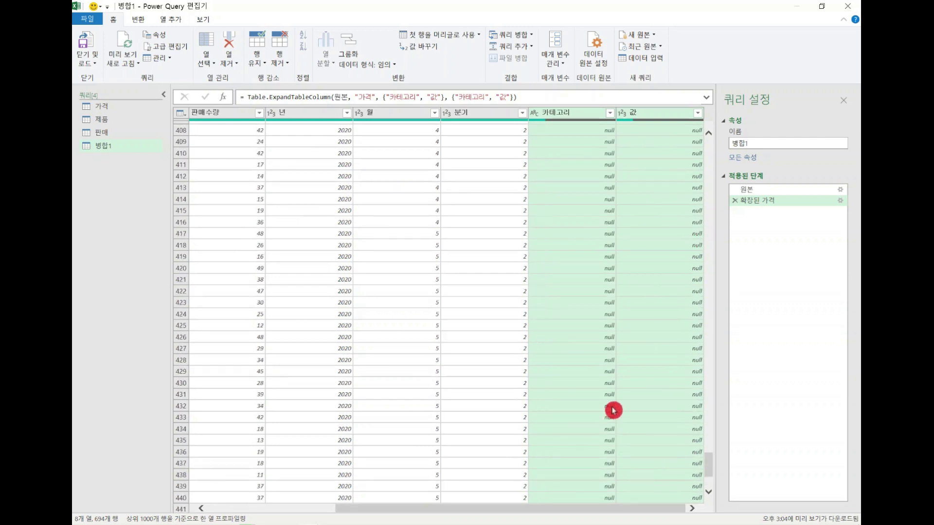
{"action": "left_click_drag", "start_coordinate": [617, 509], "coordinate": [315, 497]}
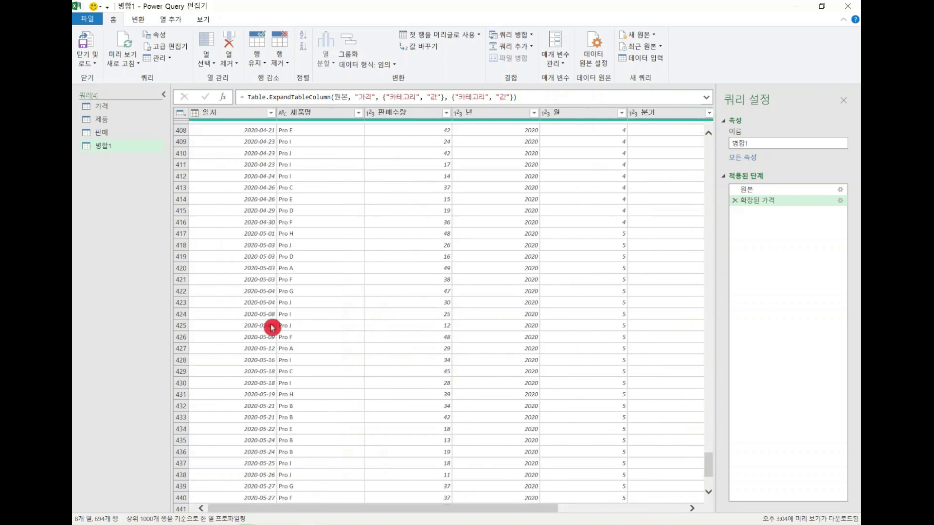
{"action": "left_click_drag", "start_coordinate": [708, 464], "coordinate": [716, 105]}
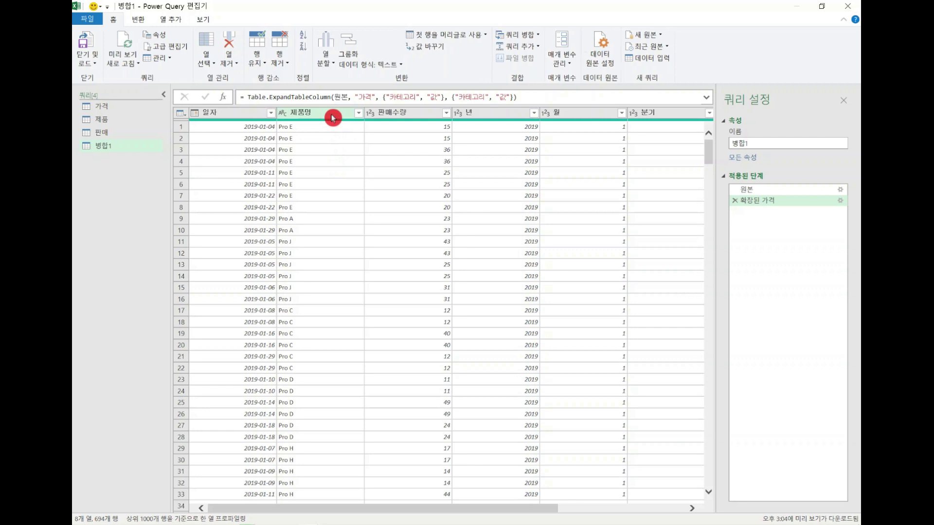
Sort the merged query by 제품명 in ascending order
{"action": "left_click", "coordinate": [332, 118]}
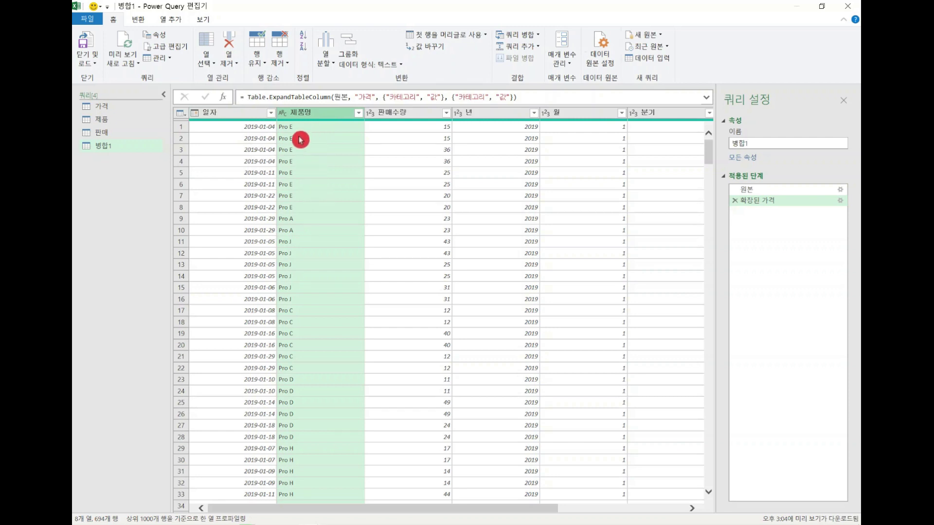
{"action": "left_click", "coordinate": [307, 38]}
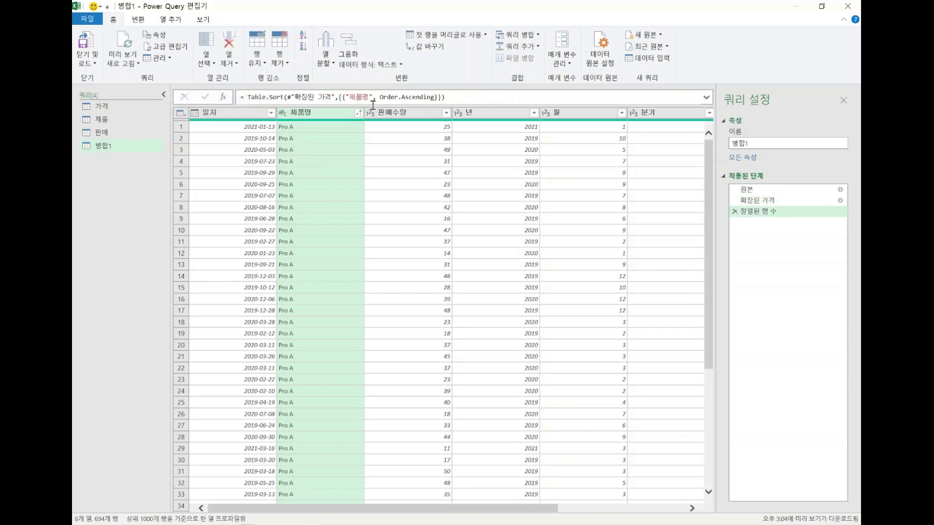
{"action": "left_click_drag", "start_coordinate": [476, 508], "coordinate": [667, 506]}
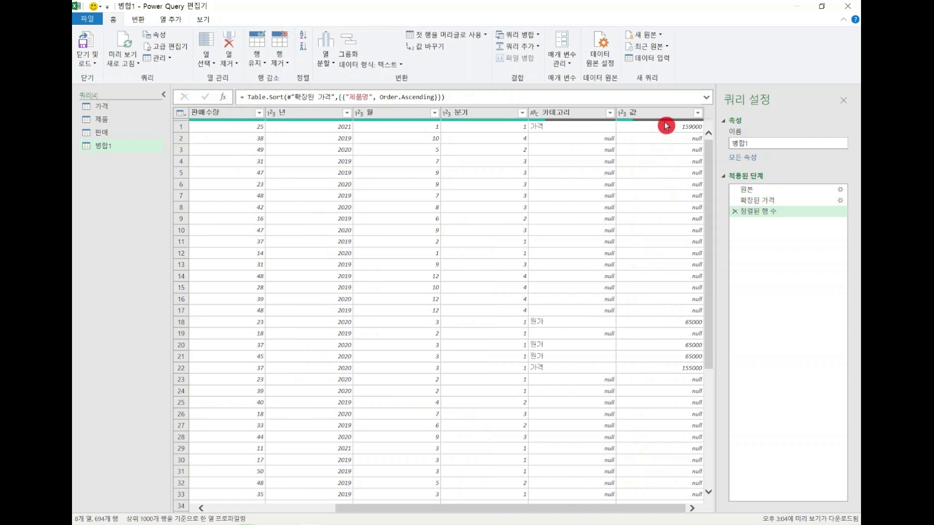
{"action": "left_click_drag", "start_coordinate": [621, 508], "coordinate": [454, 510]}
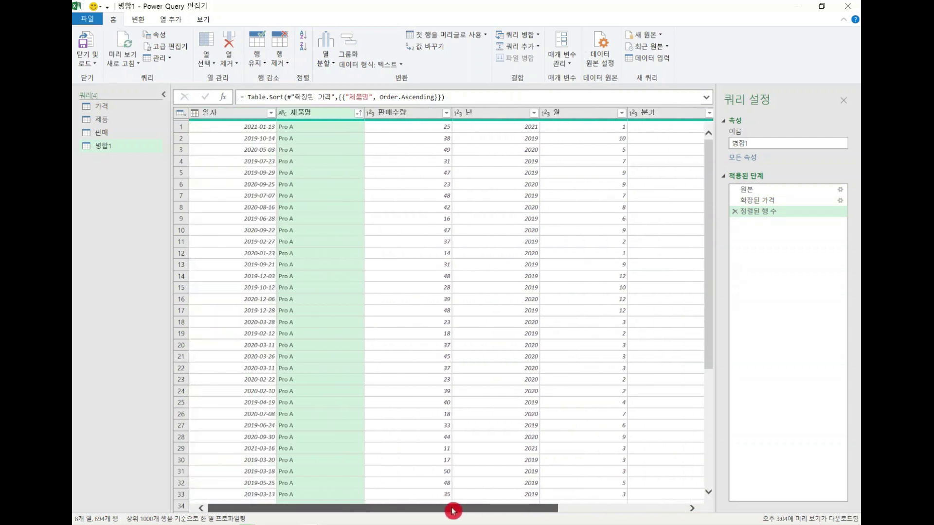
{"action": "left_click_drag", "start_coordinate": [513, 510], "coordinate": [462, 505]}
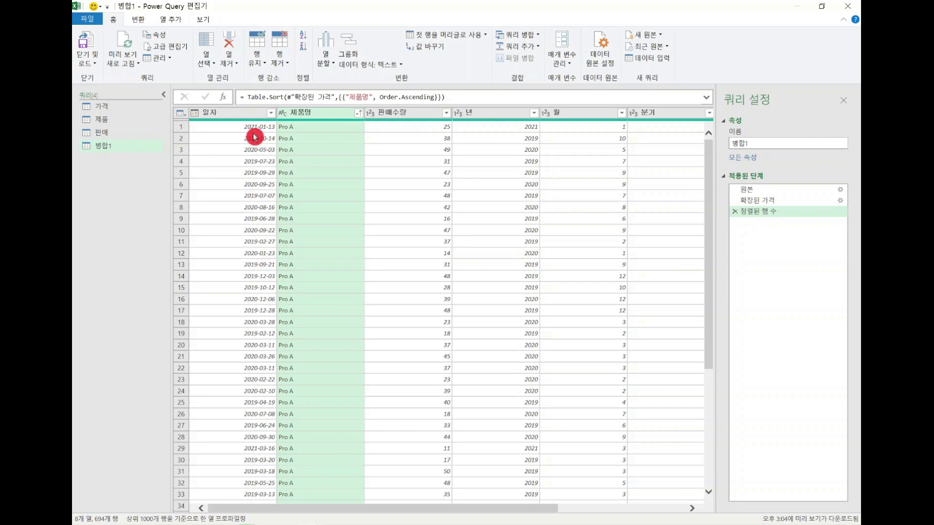
Add an ascending sort on 일자 as the second sort level after 제품명
{"action": "left_click", "coordinate": [250, 118]}
{"action": "left_click", "coordinate": [310, 39]}
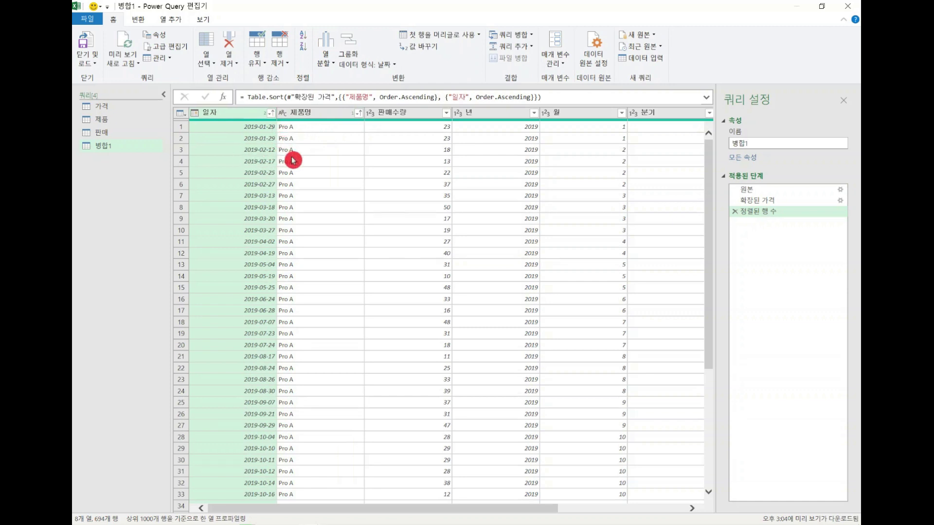
{"action": "left_click_drag", "start_coordinate": [496, 510], "coordinate": [758, 512]}
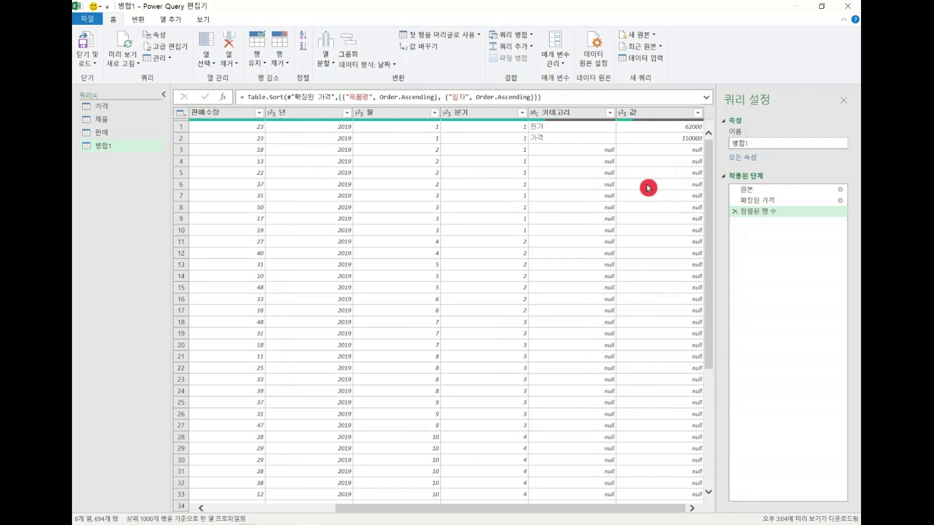
{"action": "left_click_drag", "start_coordinate": [669, 508], "coordinate": [447, 510]}
{"action": "left_click_drag", "start_coordinate": [517, 503], "coordinate": [692, 497]}
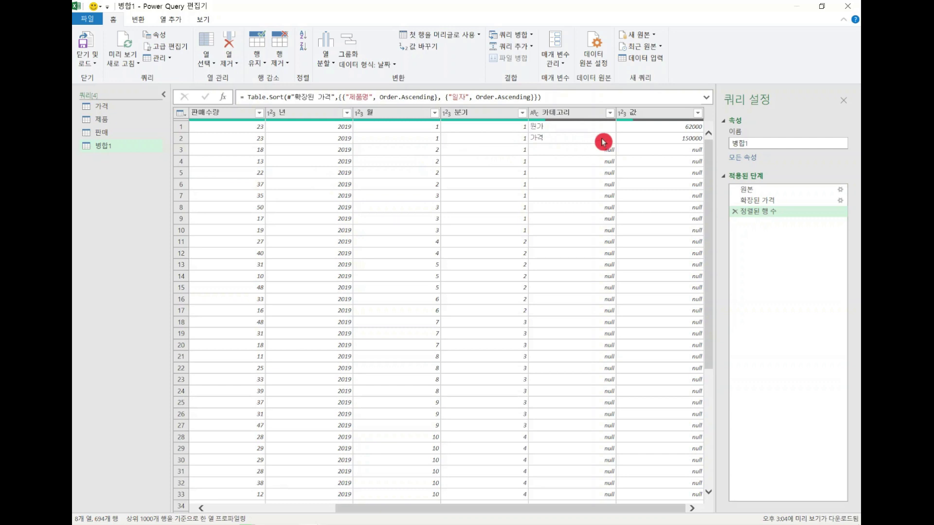
{"action": "left_click", "coordinate": [609, 113]}
{"action": "left_click", "coordinate": [105, 187]}
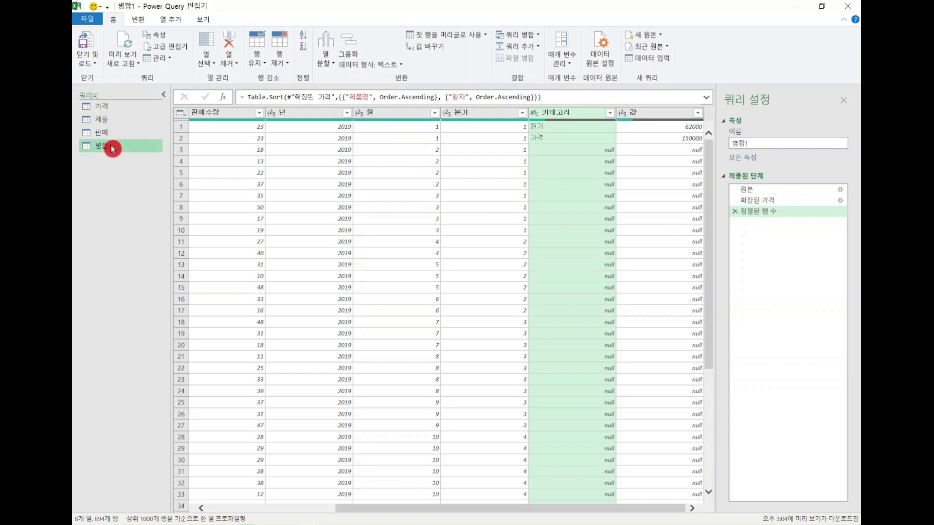
{"action": "right_click", "coordinate": [113, 148]}
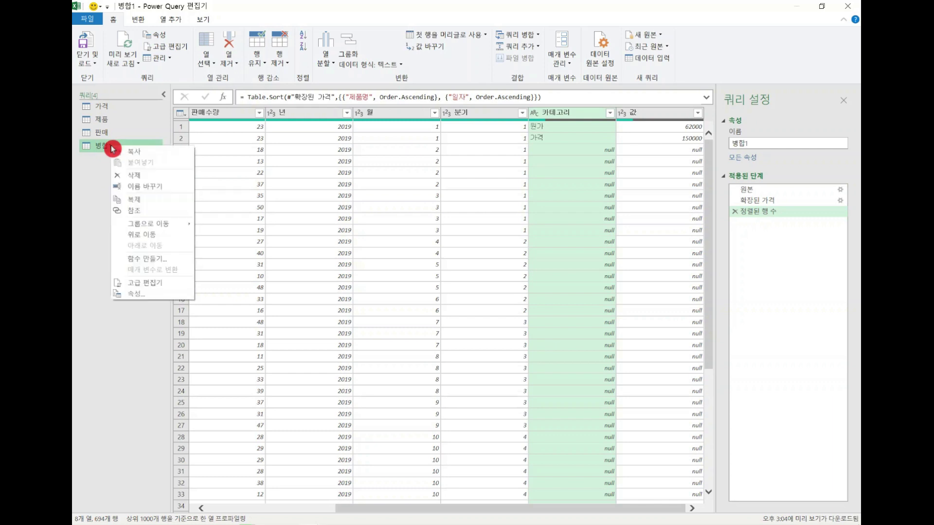
{"action": "left_click", "coordinate": [136, 200]}
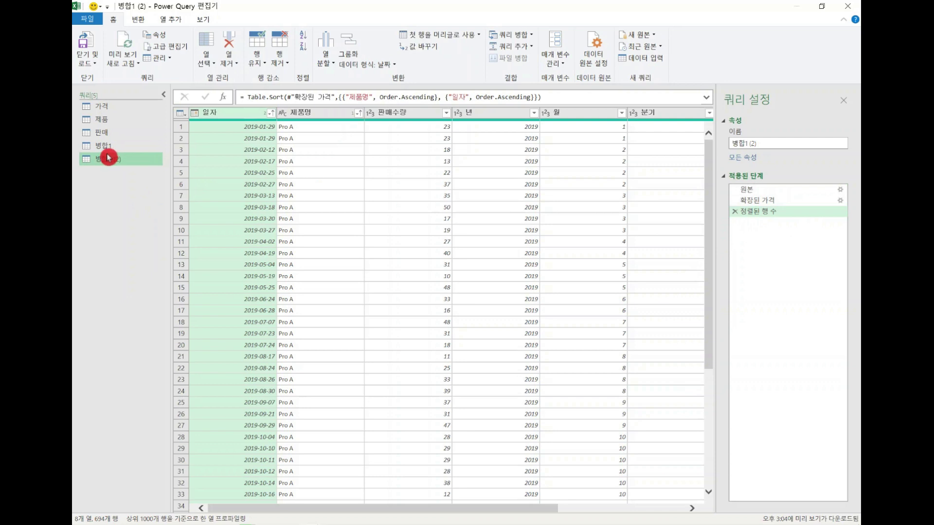
{"action": "right_click", "coordinate": [108, 157]}
{"action": "left_click", "coordinate": [141, 184]}
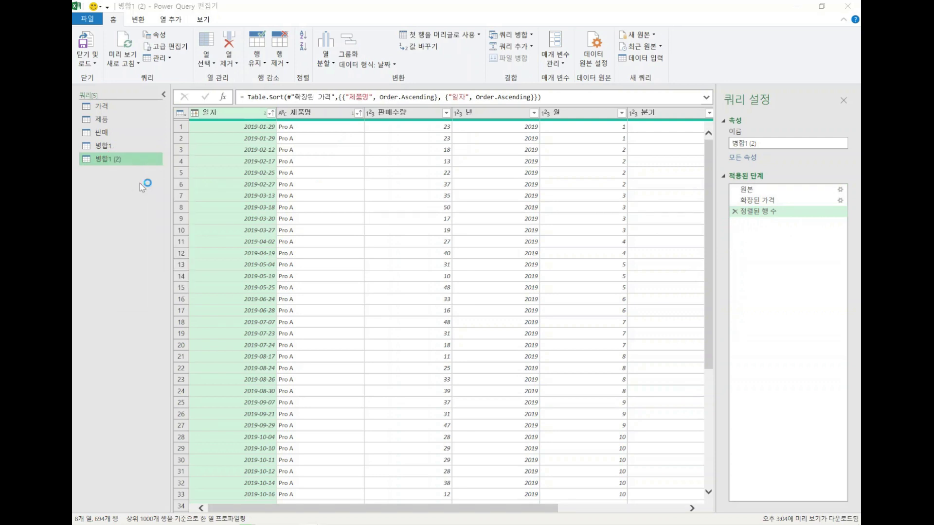
{"action": "left_click", "coordinate": [519, 287]}
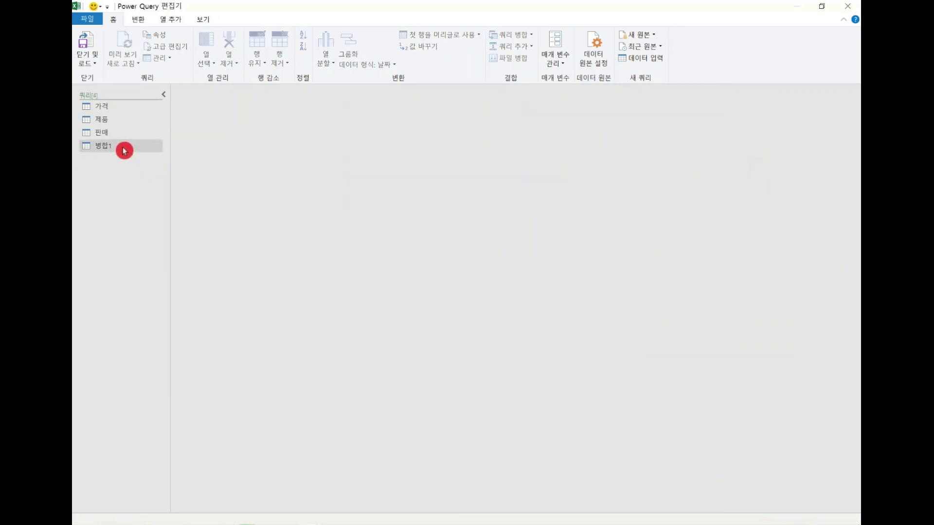
Rename the 병합1 query as 정리원본
{"action": "left_click", "coordinate": [123, 147]}
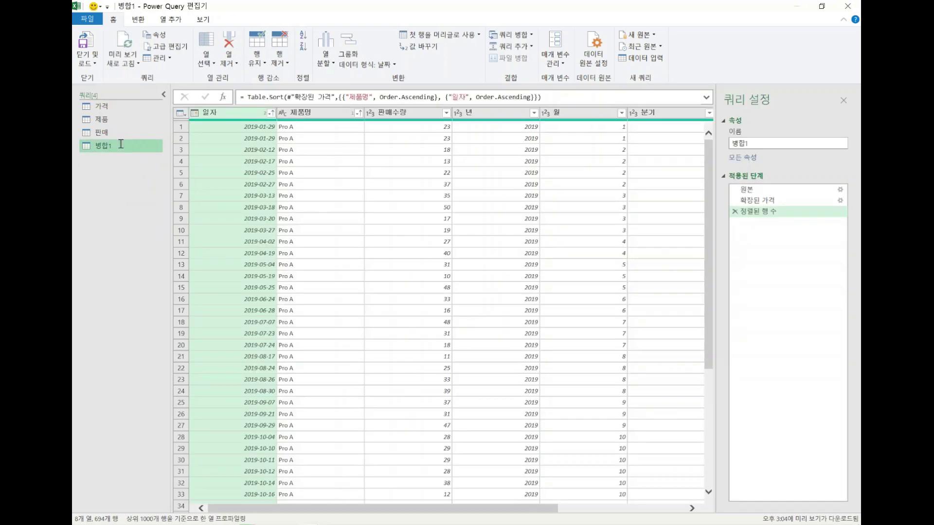
{"action": "double_click", "coordinate": [122, 146]}
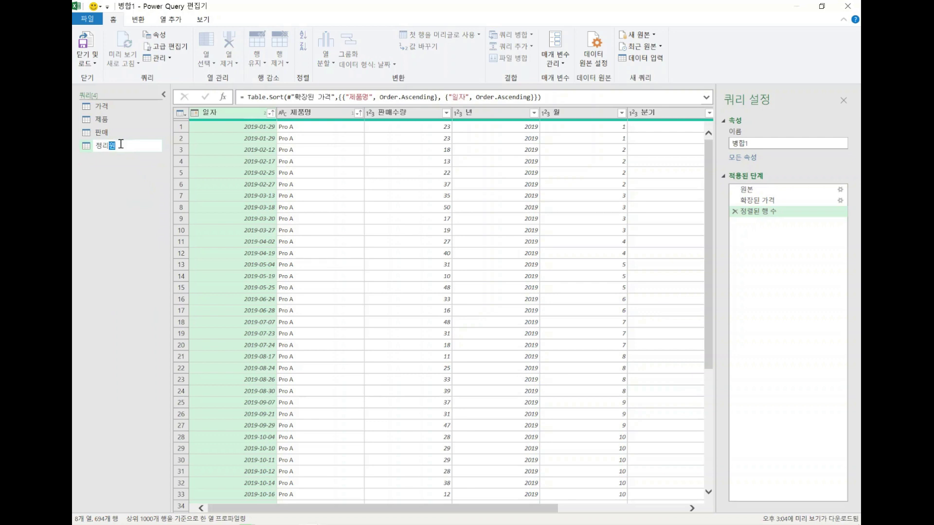
{"action": "type", "text": "정리원본"}
{"action": "key", "text": "Return"}
Create a new query that references 정리원본, compare it with the original query, and return to the new one
{"action": "right_click", "coordinate": [122, 146]}
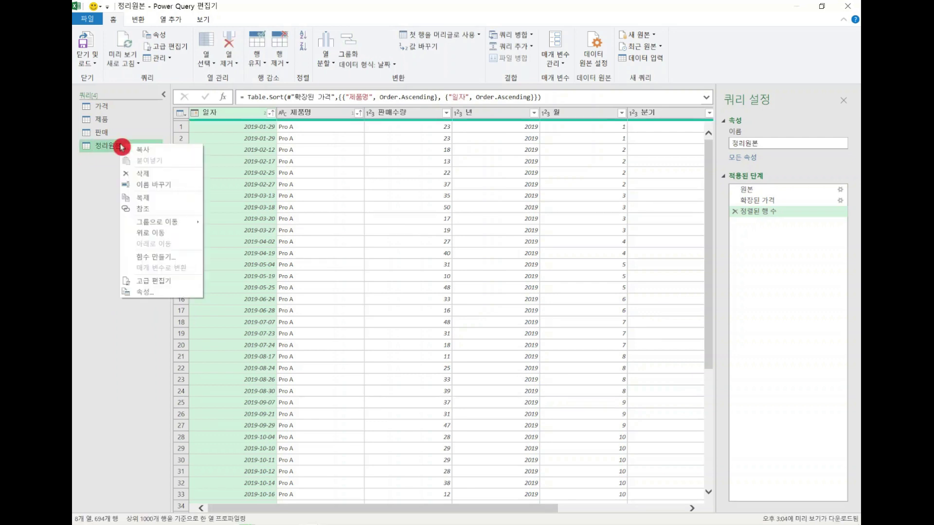
{"action": "left_click", "coordinate": [142, 209]}
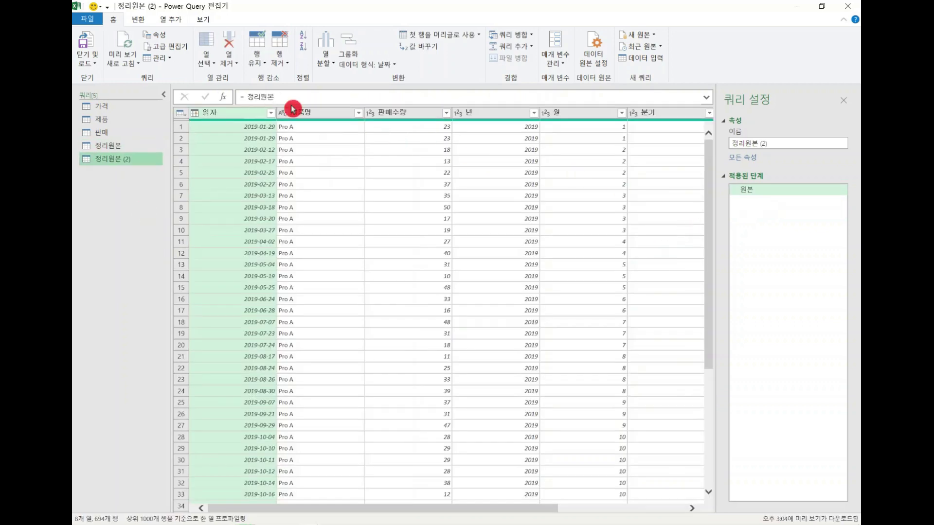
{"action": "left_click", "coordinate": [108, 145]}
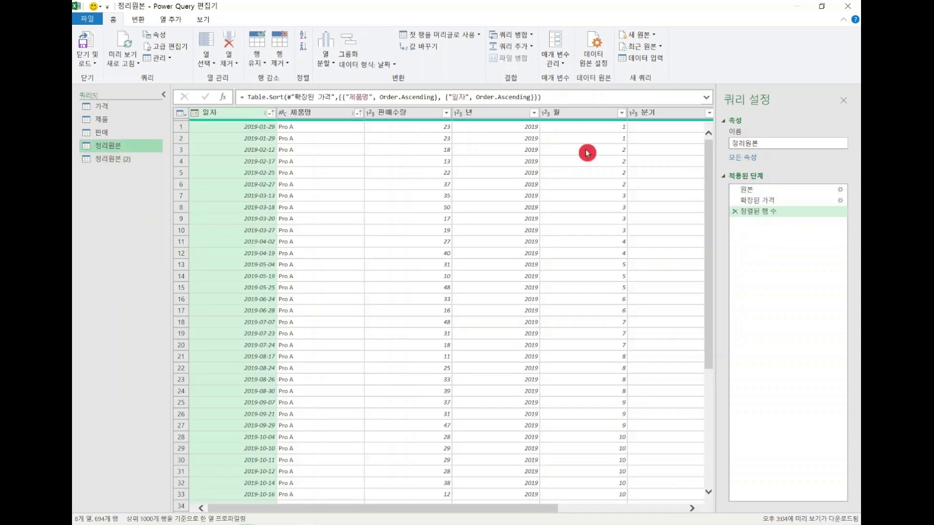
{"action": "left_click", "coordinate": [116, 159]}
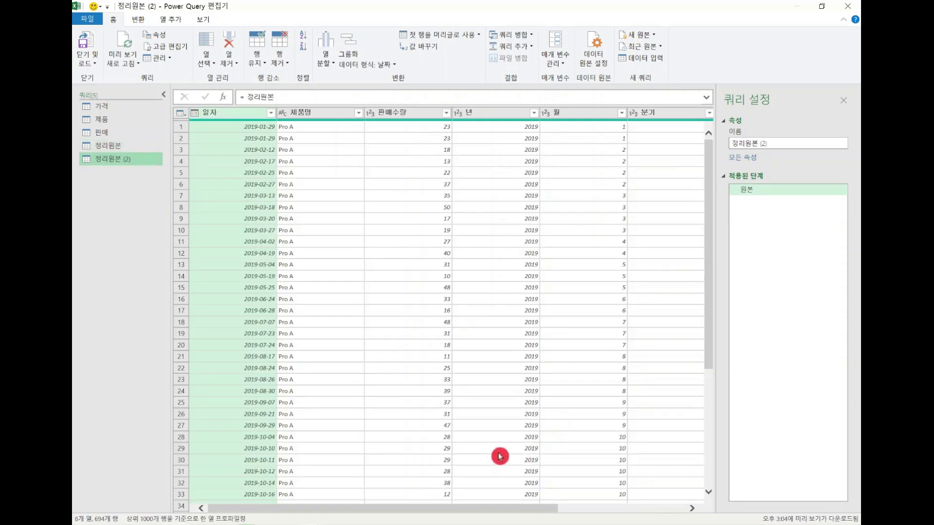
Filter the 카테고리 column of the referencing query to only the 가격 rows and look through the filtered rows
{"action": "left_click", "coordinate": [590, 508]}
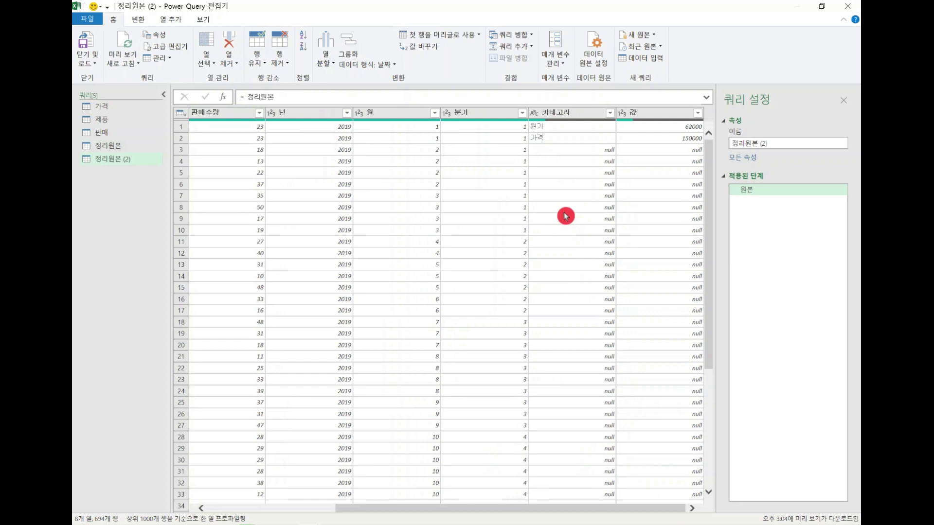
{"action": "left_click", "coordinate": [609, 113]}
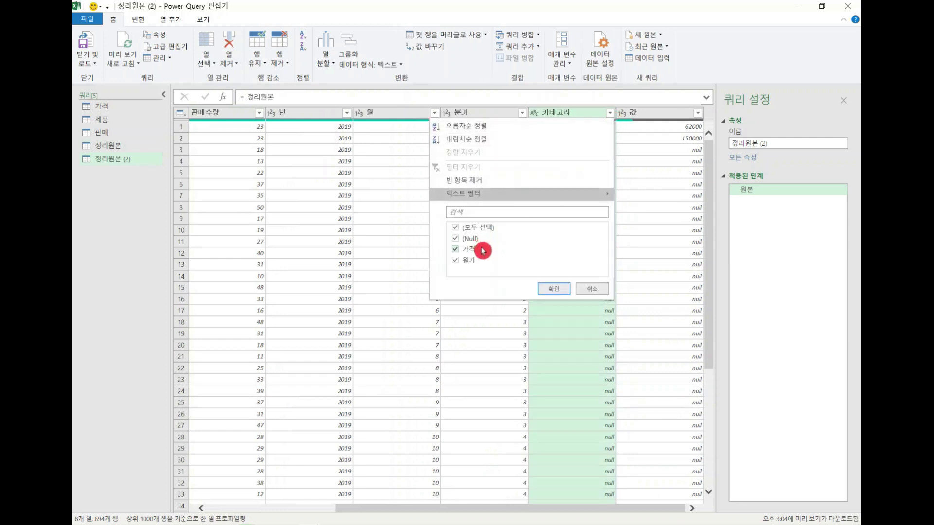
{"action": "left_click", "coordinate": [460, 228]}
{"action": "left_click", "coordinate": [455, 250]}
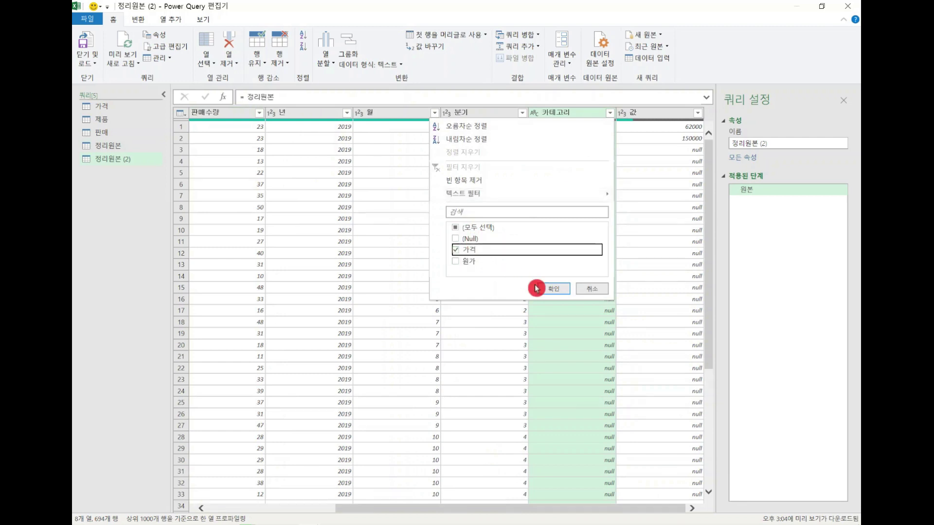
{"action": "left_click", "coordinate": [553, 290]}
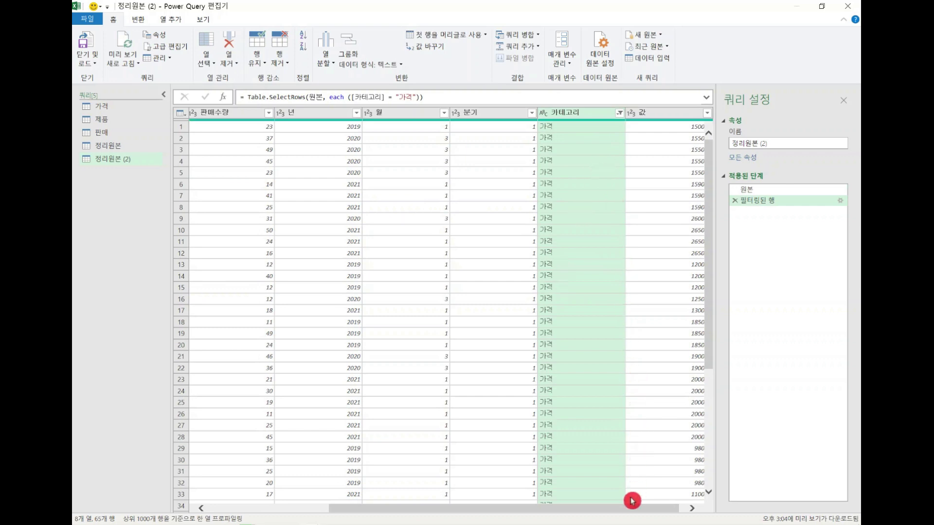
{"action": "left_click_drag", "start_coordinate": [626, 508], "coordinate": [694, 508]}
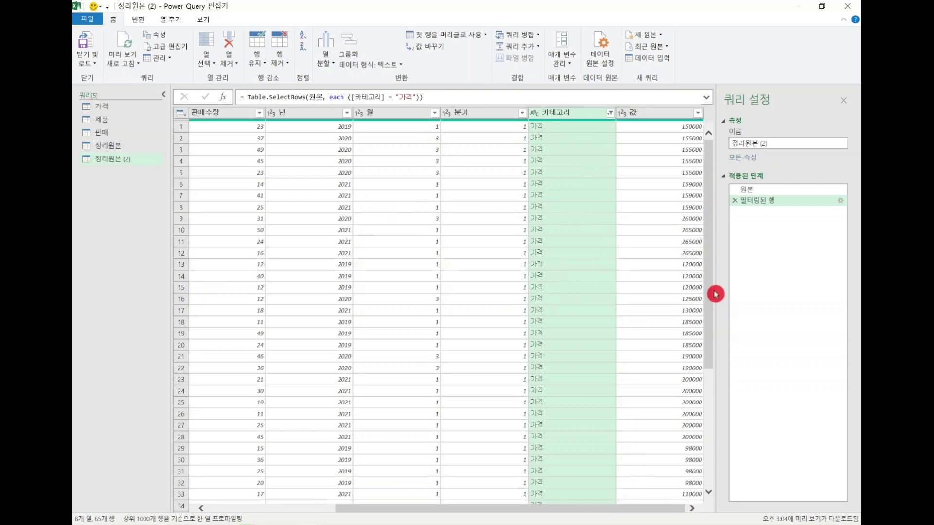
{"action": "left_click_drag", "start_coordinate": [711, 348], "coordinate": [722, 474]}
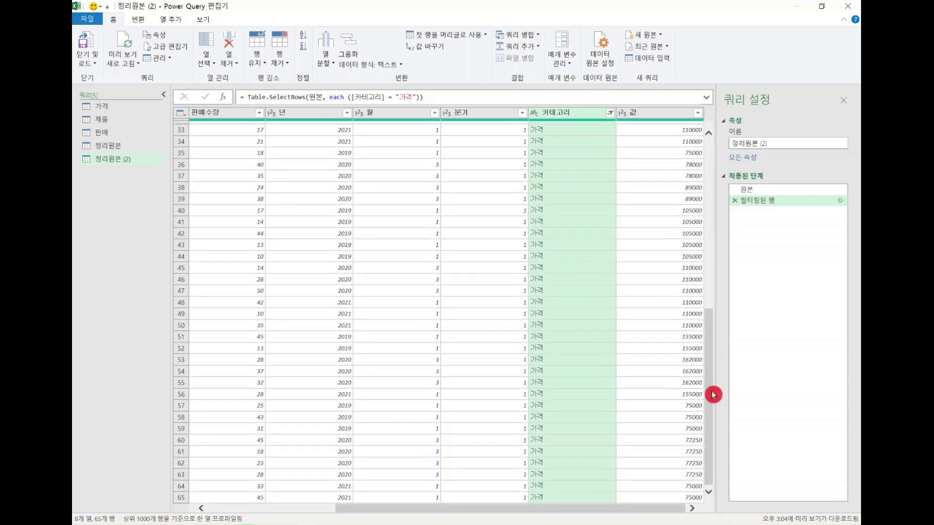
{"action": "scroll", "coordinate": [714, 395], "scroll_direction": "up", "scroll_amount": 10}
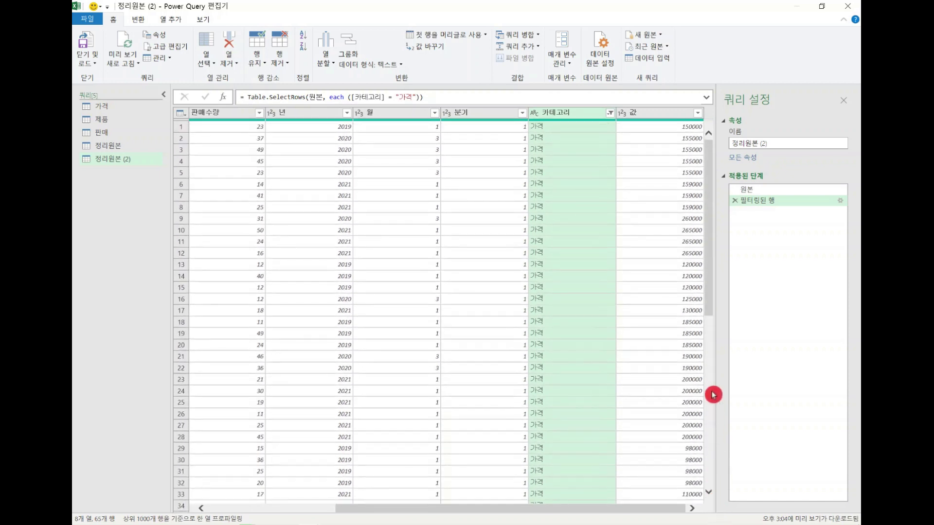
Change the 카테고리 filter to keep both the (Null) and 가격 rows, leaving out 원가
{"action": "left_click", "coordinate": [612, 112]}
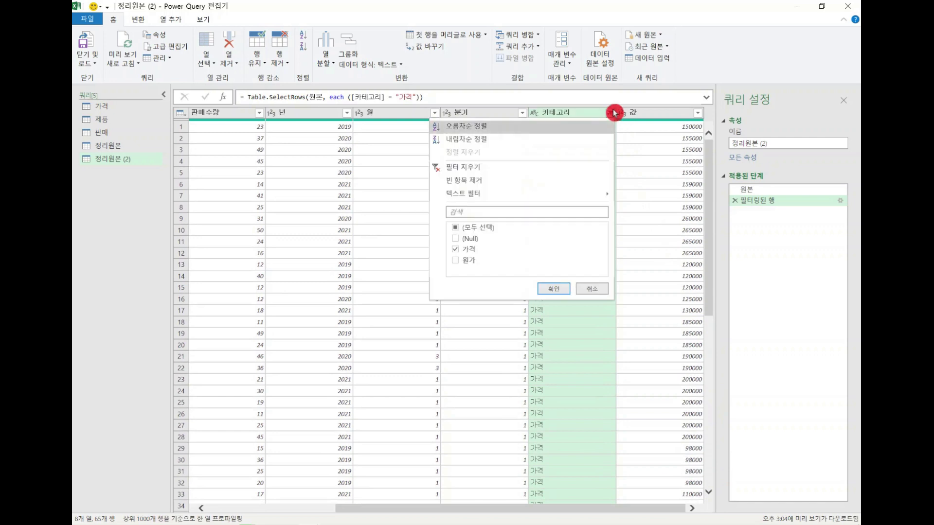
{"action": "left_click", "coordinate": [457, 238]}
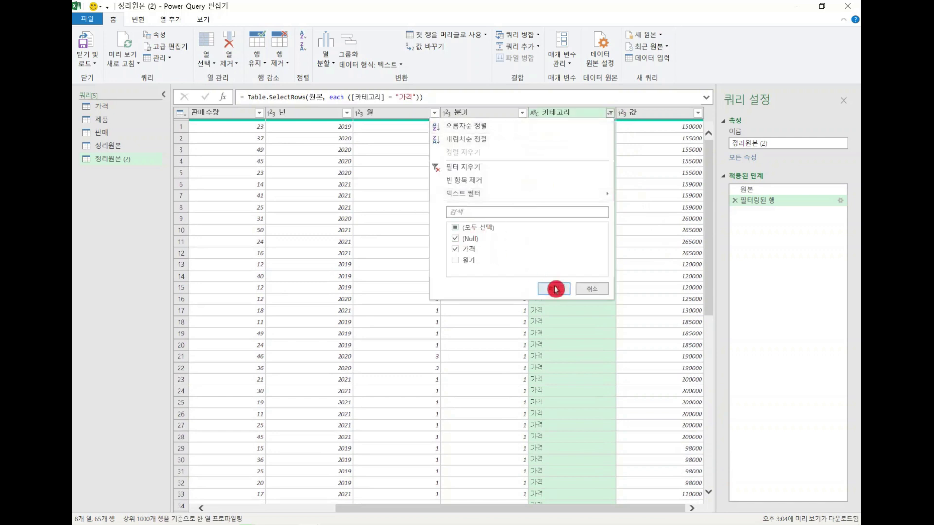
{"action": "left_click", "coordinate": [556, 289]}
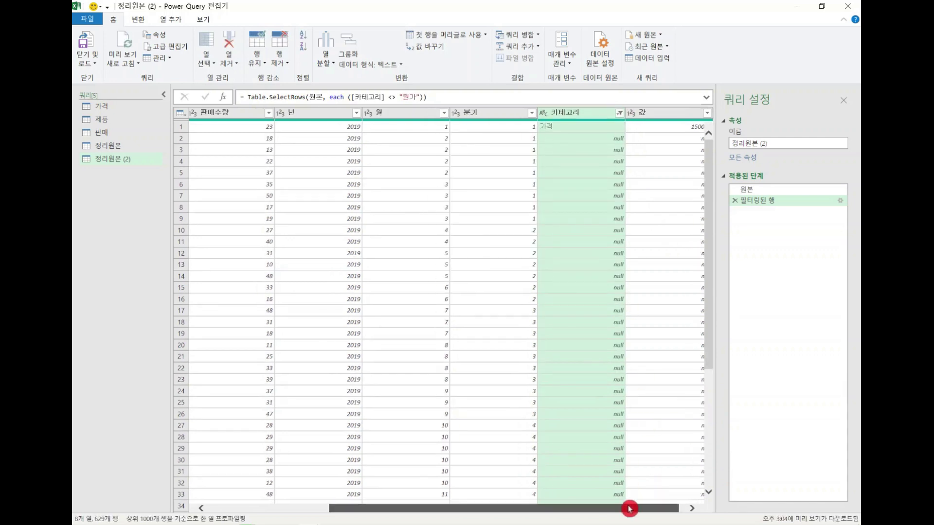
Examine which 2019 and 2020 Pro A dates have 카테고리 and 값 filled in or null in the filtered query
{"action": "left_click_drag", "start_coordinate": [629, 509], "coordinate": [699, 506]}
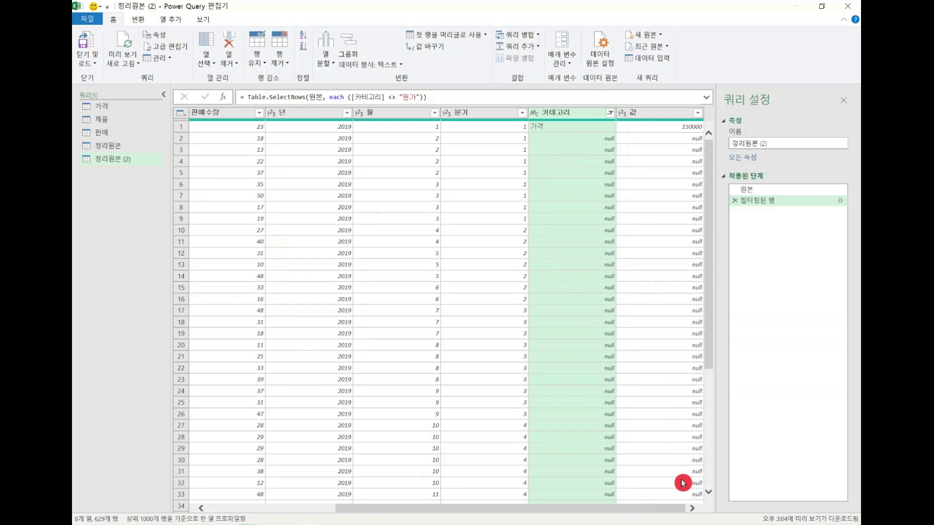
{"action": "scroll", "coordinate": [651, 182], "scroll_direction": "down", "scroll_amount": 2}
{"action": "scroll", "coordinate": [652, 181], "scroll_direction": "down", "scroll_amount": 7}
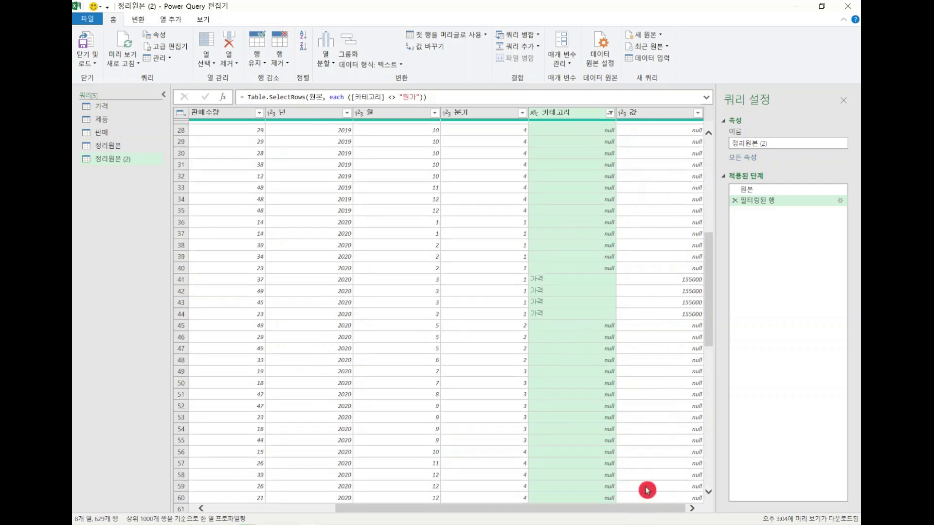
{"action": "left_click_drag", "start_coordinate": [646, 506], "coordinate": [458, 511]}
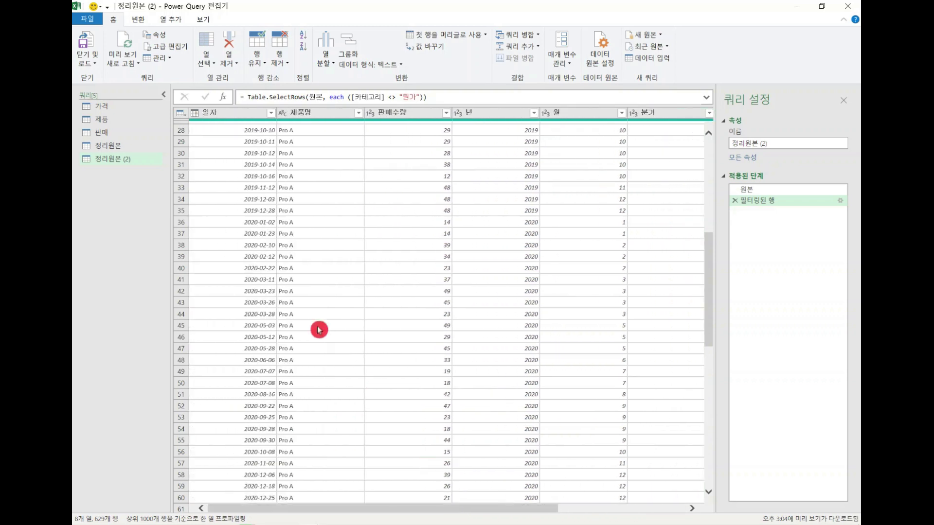
{"action": "left_click_drag", "start_coordinate": [557, 511], "coordinate": [733, 509]}
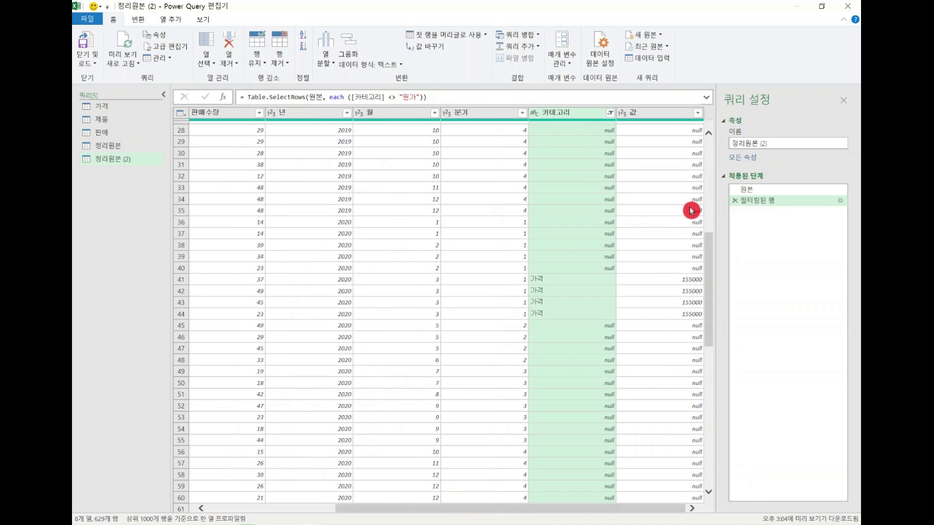
{"action": "scroll", "coordinate": [678, 377], "scroll_direction": "up", "scroll_amount": 5}
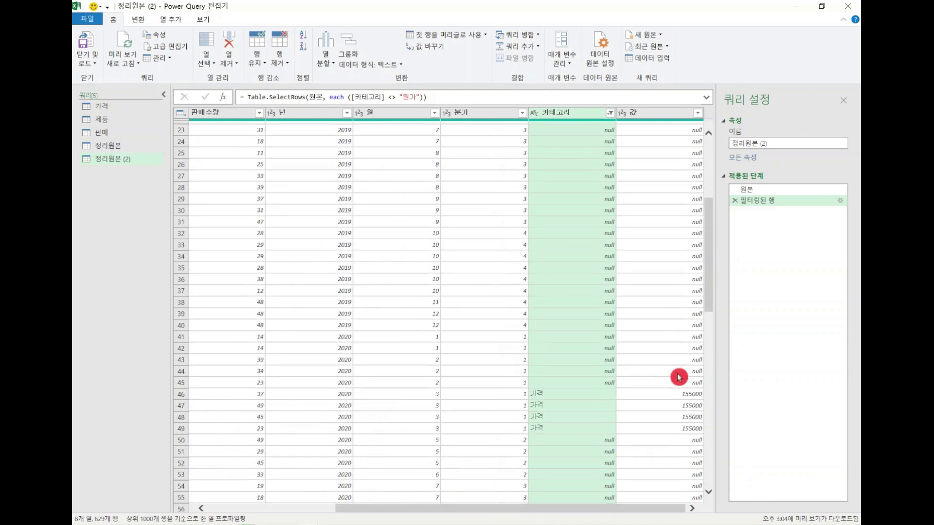
{"action": "scroll", "coordinate": [678, 377], "scroll_direction": "up", "scroll_amount": 4}
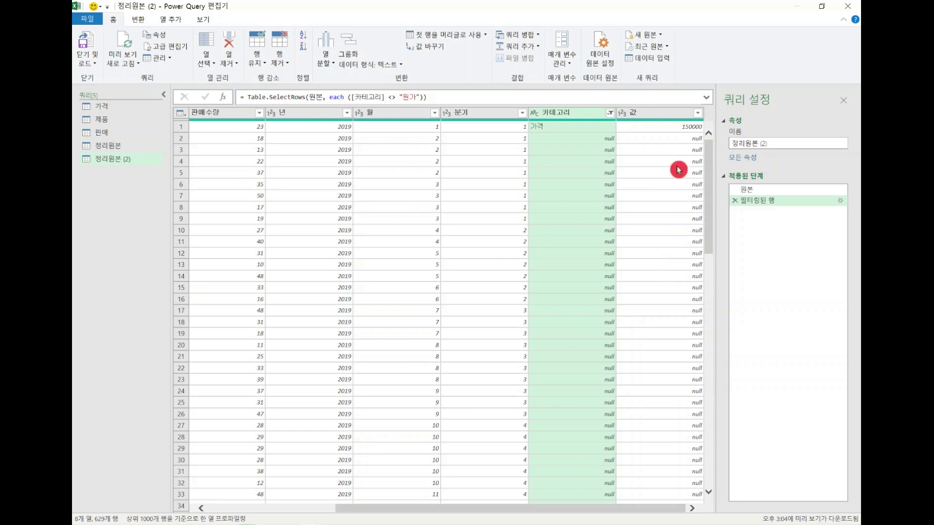
Fill the null cells in the 값 column downward and check the filled prices through the 2020 rows
{"action": "left_click", "coordinate": [661, 115]}
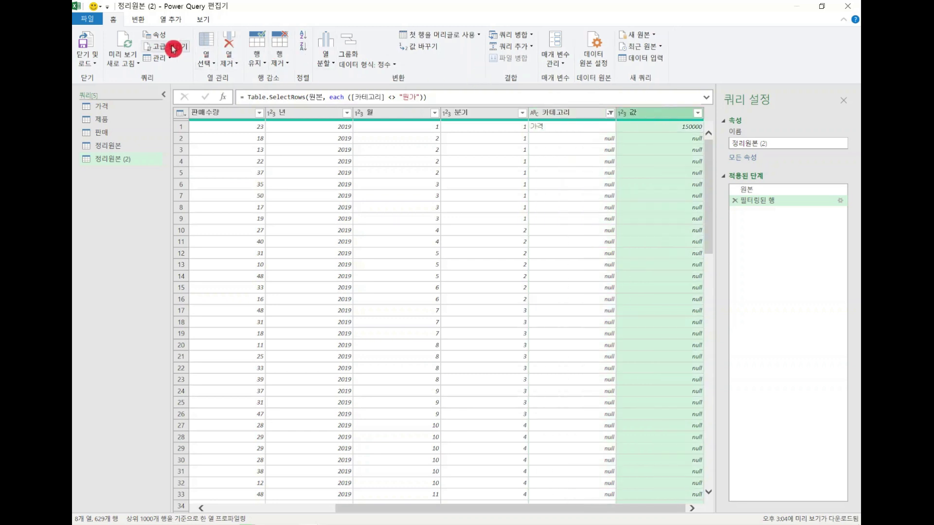
{"action": "left_click", "coordinate": [138, 22]}
{"action": "left_click", "coordinate": [284, 46]}
{"action": "left_click", "coordinate": [281, 61]}
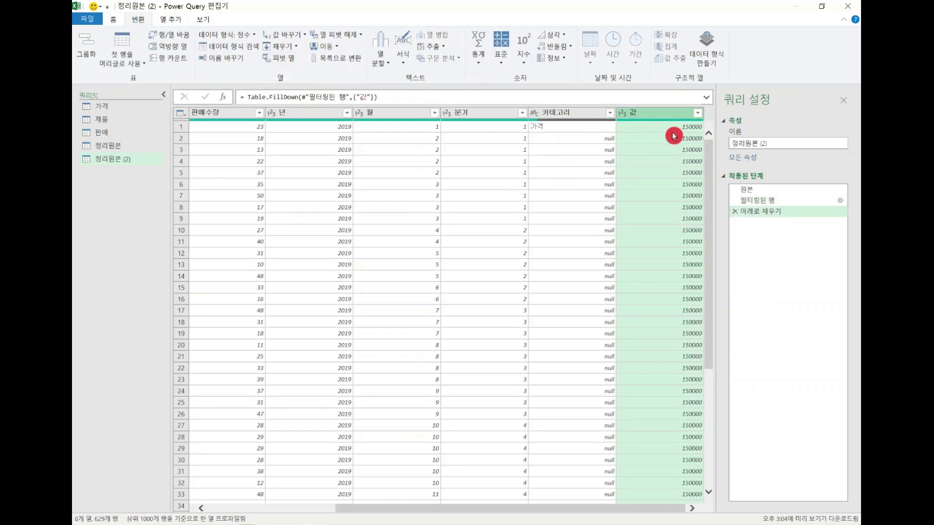
{"action": "left_click_drag", "start_coordinate": [708, 360], "coordinate": [701, 431]}
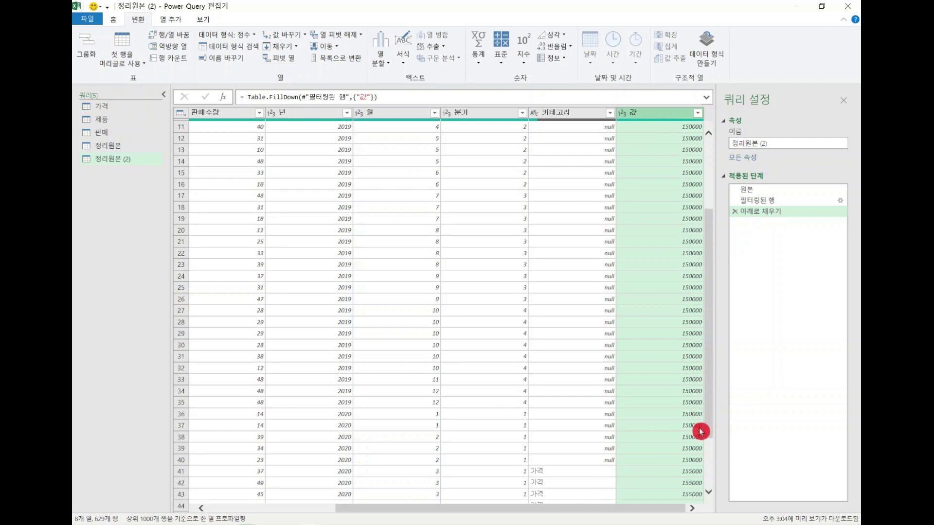
{"action": "scroll", "coordinate": [700, 432], "scroll_direction": "up", "scroll_amount": 4}
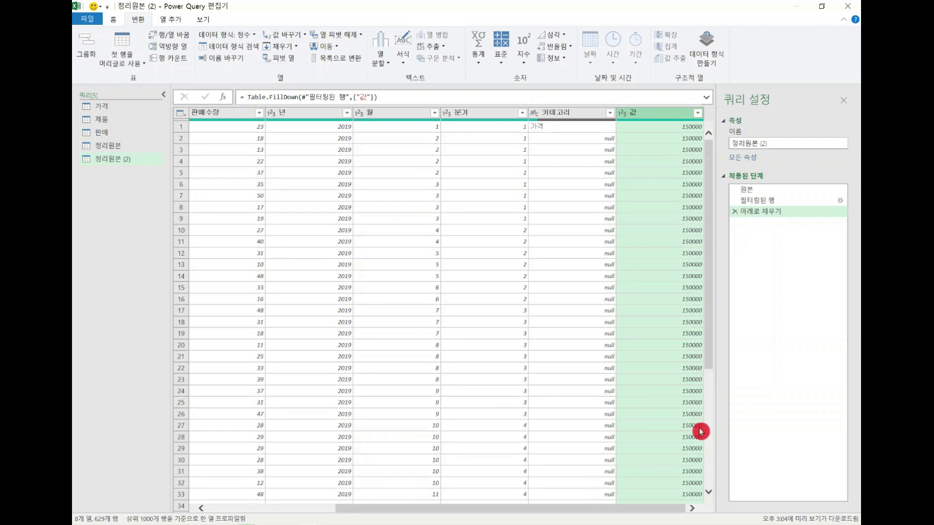
Remove the 카테고리 column and rename the 값 column to 판매가
{"action": "left_click", "coordinate": [568, 112]}
{"action": "right_click", "coordinate": [567, 113]}
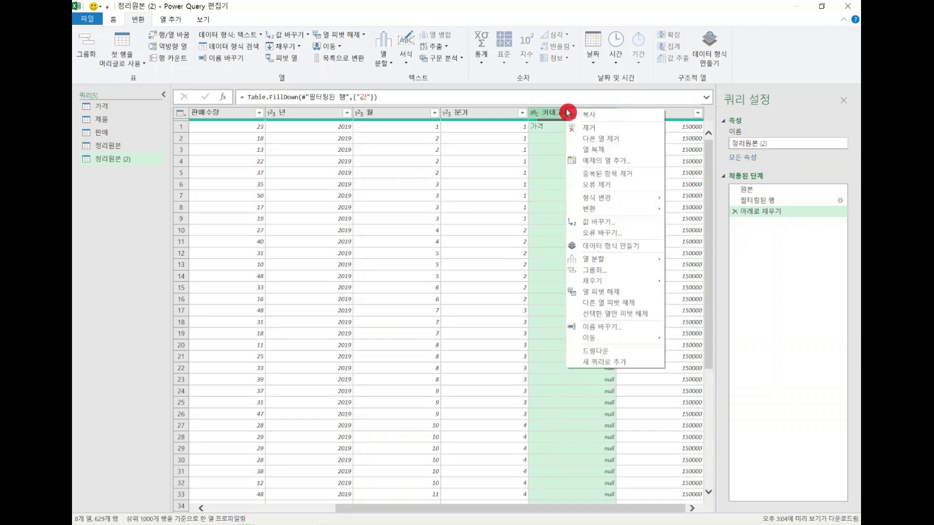
{"action": "left_click", "coordinate": [608, 128]}
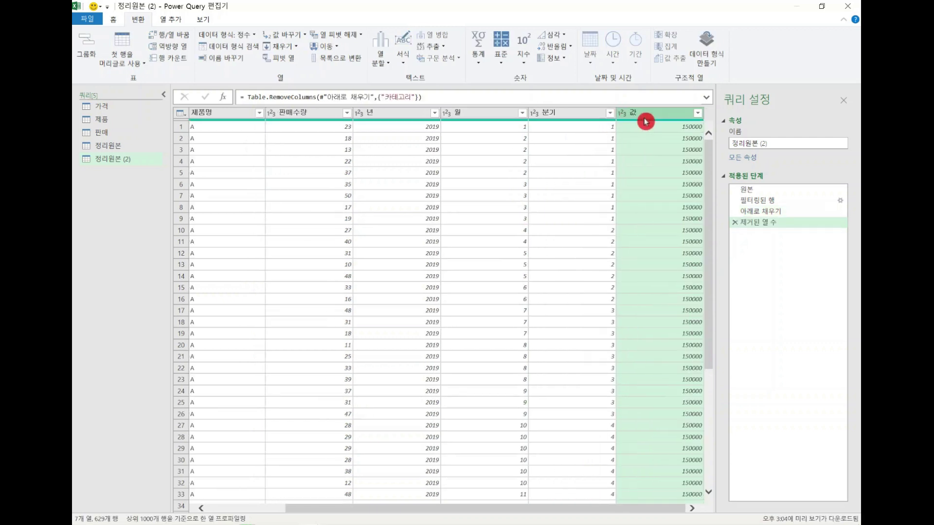
{"action": "double_click", "coordinate": [647, 114]}
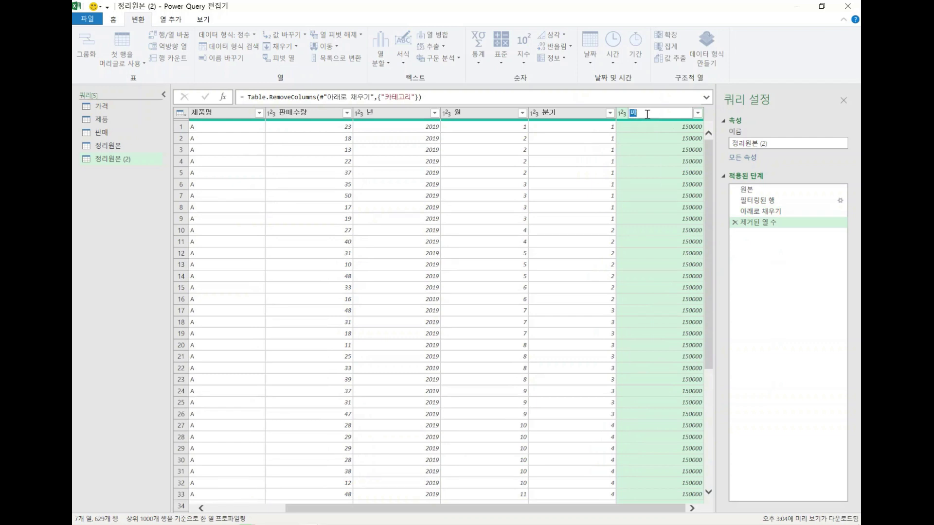
{"action": "type", "text": "판매가"}
{"action": "key", "text": "Return"}
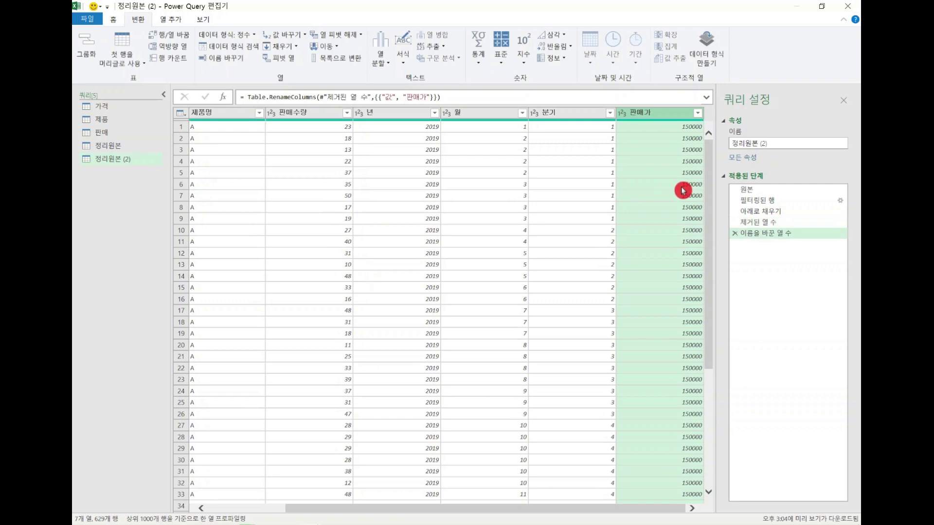
Rename the query 정리원본 (2) to 판매가
{"action": "left_click", "coordinate": [107, 146]}
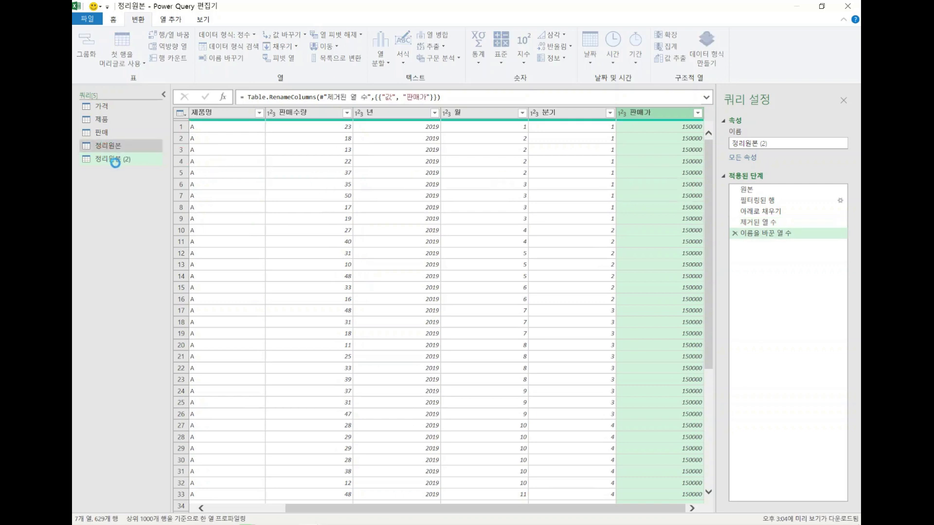
{"action": "double_click", "coordinate": [116, 159]}
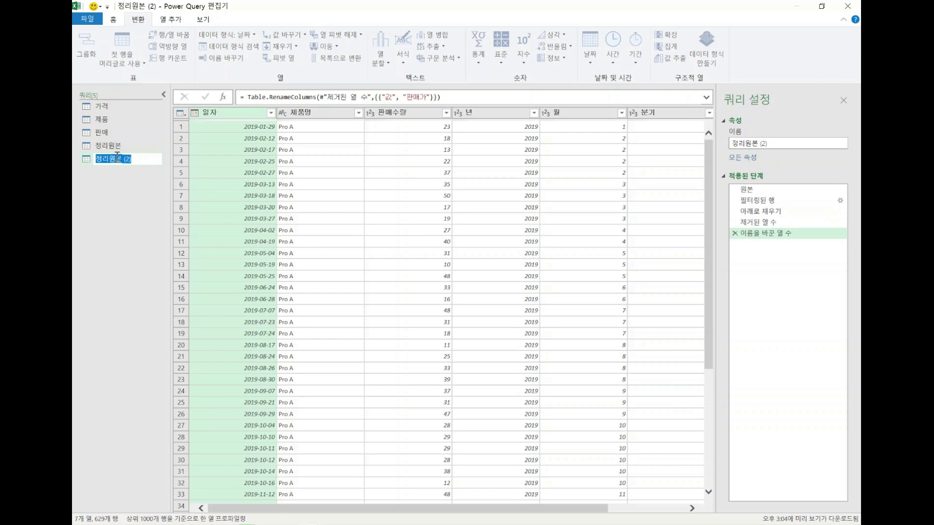
{"action": "type", "text": "판매가"}
{"action": "key", "text": "Return"}
Create another new query that references 정리원본
{"action": "left_click", "coordinate": [116, 146]}
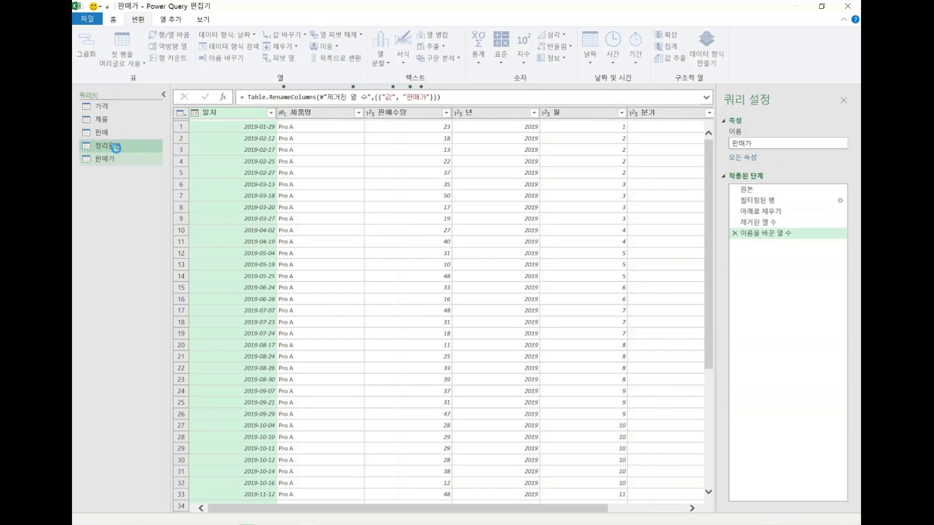
{"action": "right_click", "coordinate": [116, 148]}
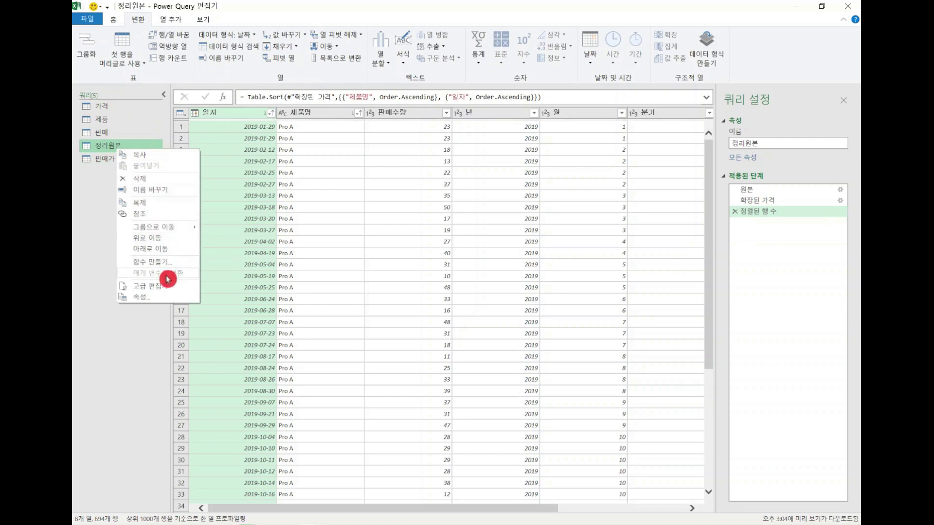
{"action": "left_click", "coordinate": [146, 213]}
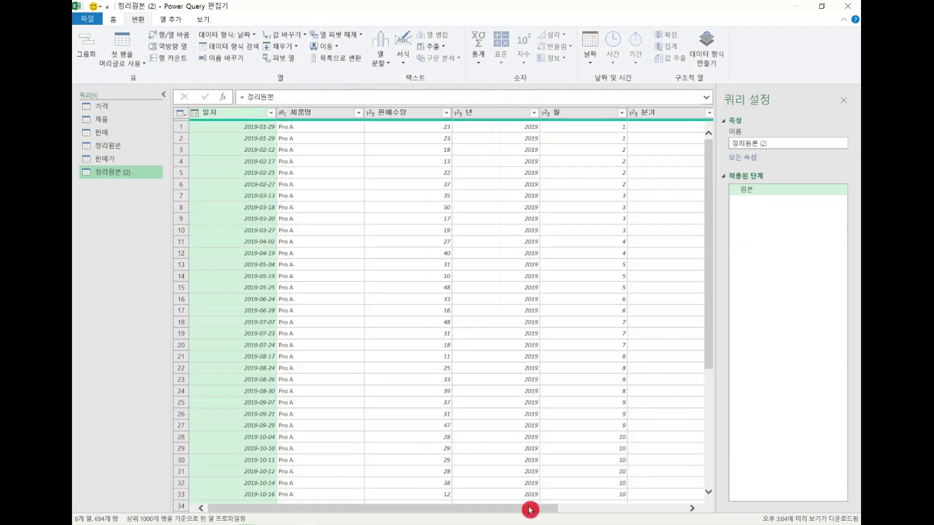
Filter the 카테고리 column of the new referencing query to leave out 가격, keeping the null and 원가 rows
{"action": "left_click_drag", "start_coordinate": [530, 511], "coordinate": [697, 504]}
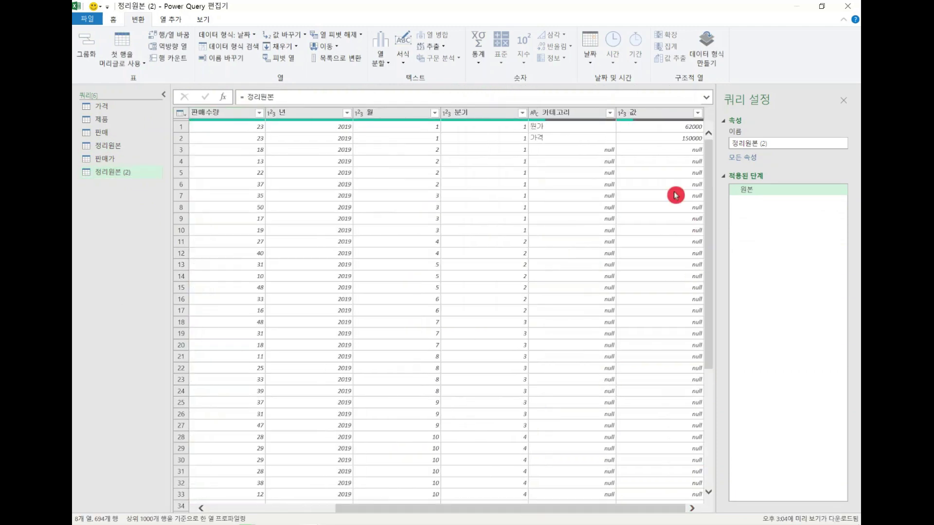
{"action": "left_click", "coordinate": [610, 112]}
{"action": "left_click", "coordinate": [477, 261]}
{"action": "left_click", "coordinate": [455, 259]}
{"action": "left_click", "coordinate": [562, 291]}
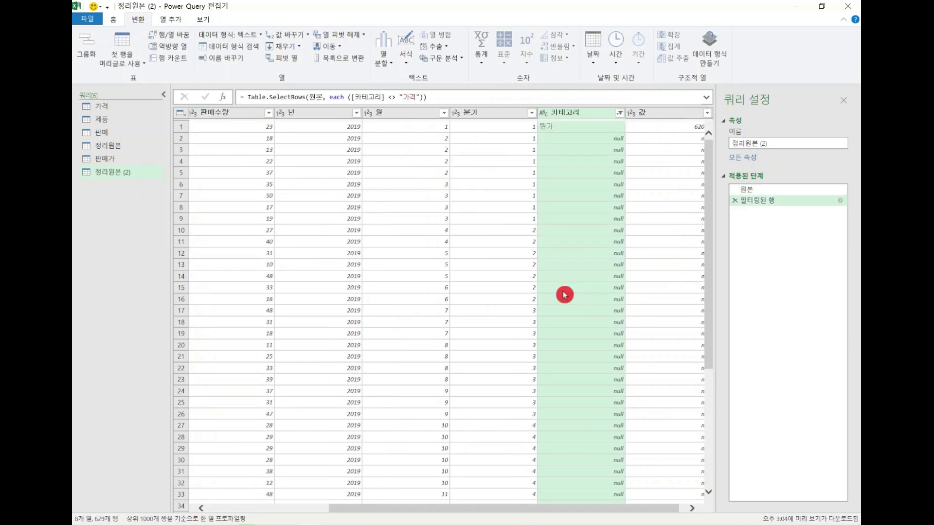
Fill the null cells in the 값 column of the cost query downward
{"action": "left_click", "coordinate": [657, 115]}
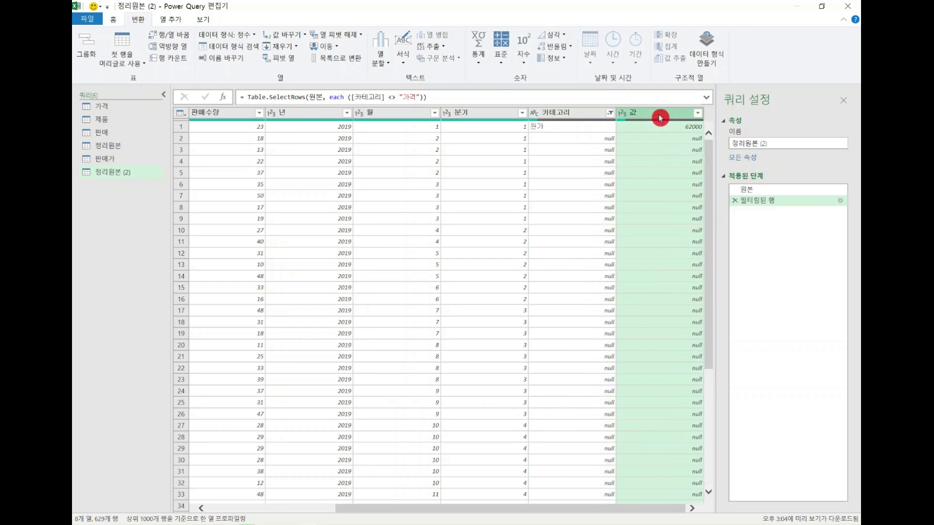
{"action": "left_click", "coordinate": [265, 46]}
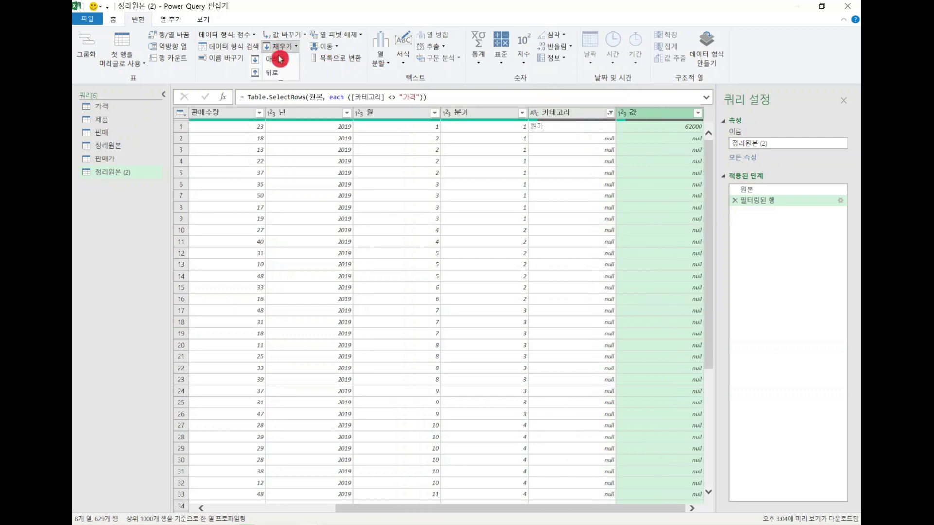
{"action": "left_click", "coordinate": [279, 62]}
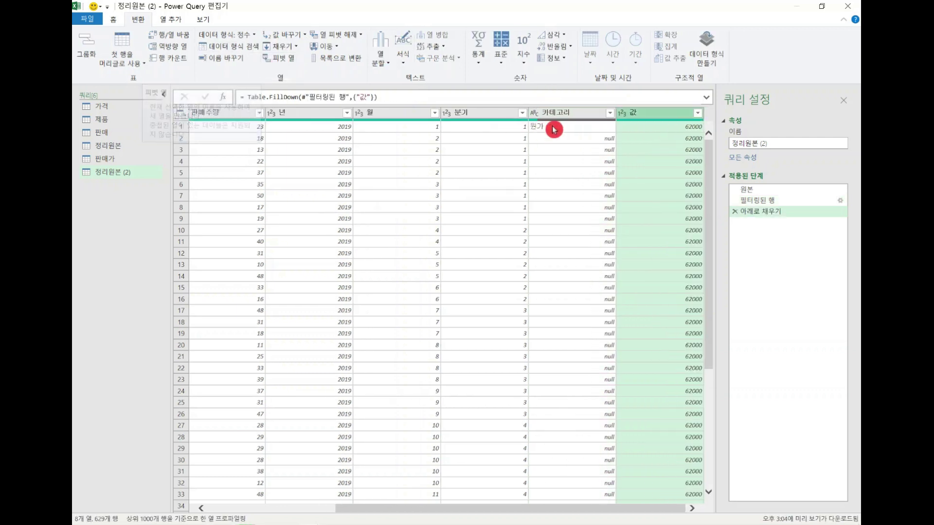
Remove the 카테고리 column from the cost query and rename its 값 column to 원가
{"action": "left_click", "coordinate": [564, 114]}
{"action": "right_click", "coordinate": [565, 117]}
{"action": "left_click", "coordinate": [574, 137]}
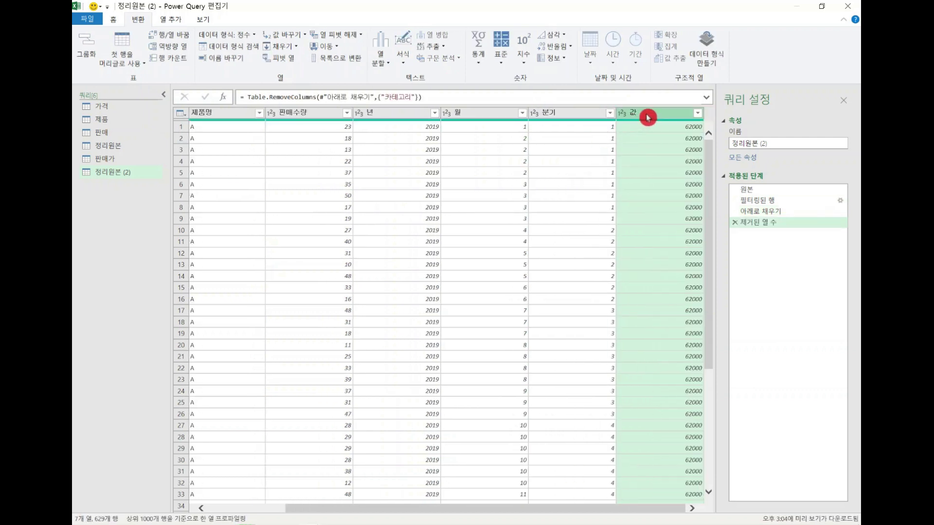
{"action": "double_click", "coordinate": [647, 114]}
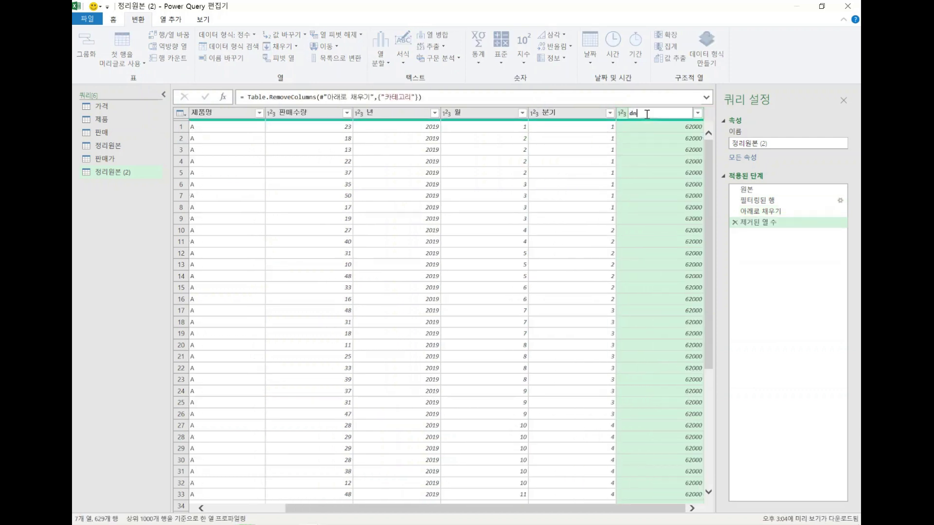
{"action": "type", "text": "원가"}
{"action": "key", "text": "Return"}
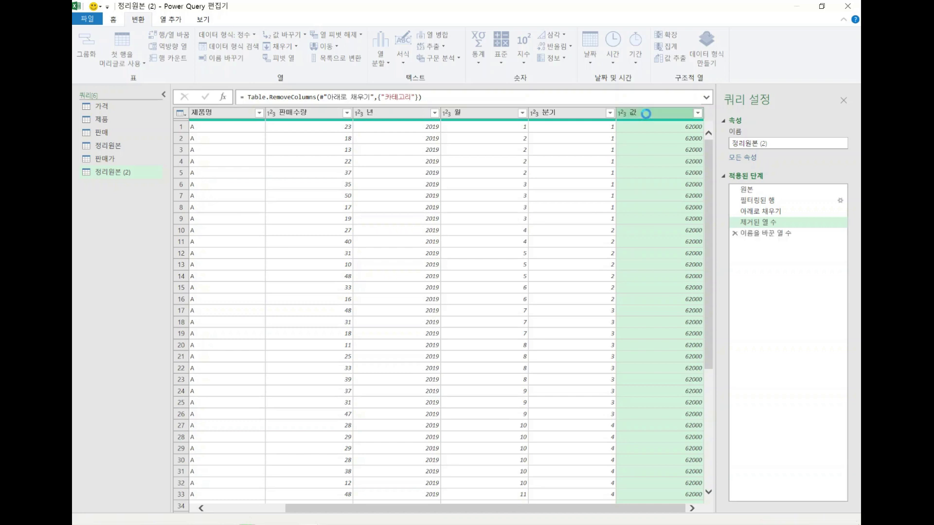
{"action": "left_click", "coordinate": [694, 170]}
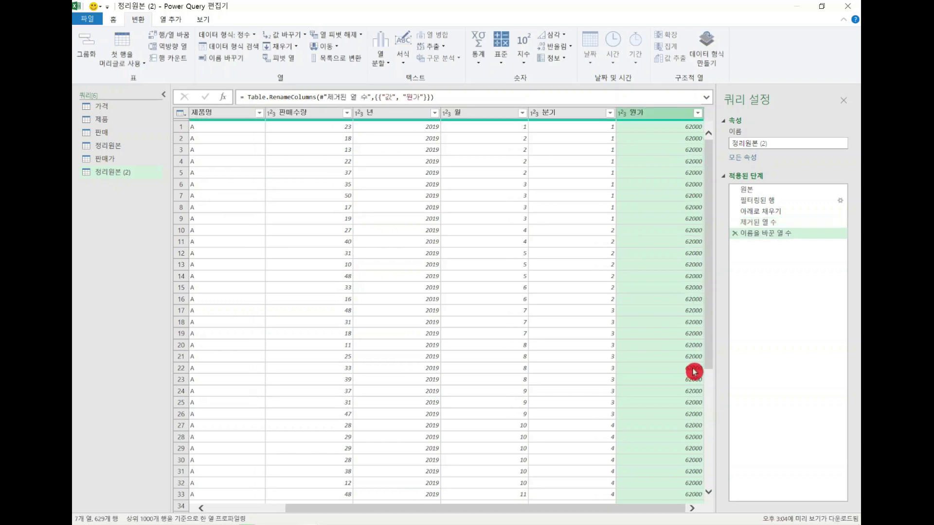
Rename the query 정리원본 (2) to 원가 and review its columns from 일자 to 원가
{"action": "left_click_drag", "start_coordinate": [648, 511], "coordinate": [395, 506]}
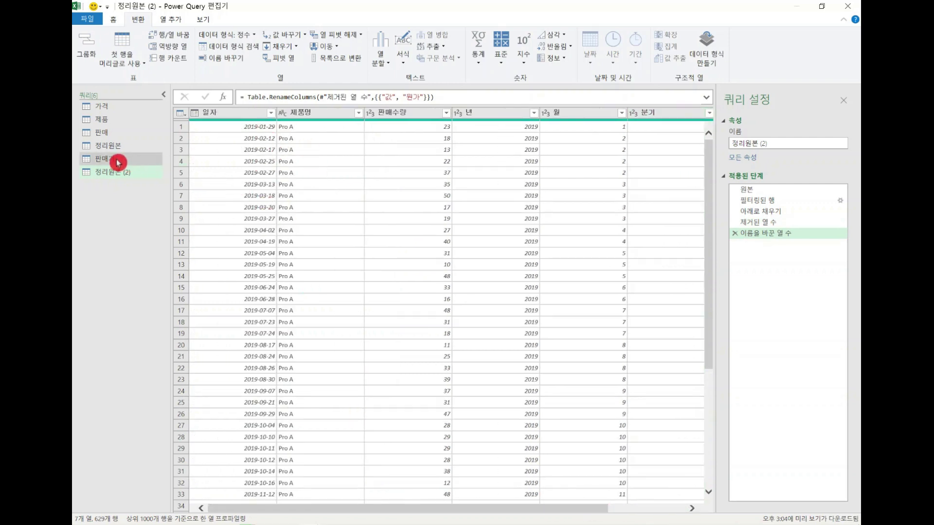
{"action": "double_click", "coordinate": [128, 171]}
{"action": "type", "text": "원"}
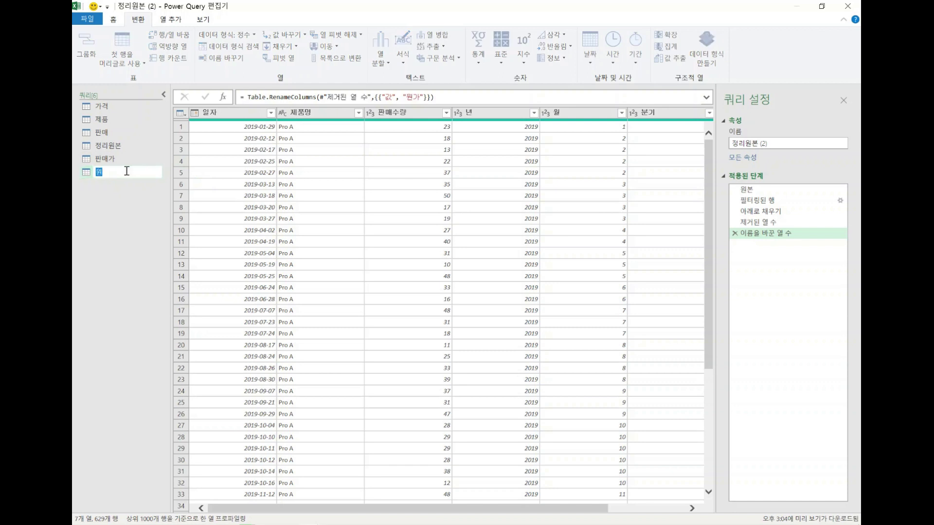
{"action": "type", "text": "가"}
{"action": "key", "text": "Return"}
{"action": "left_click", "coordinate": [125, 159]}
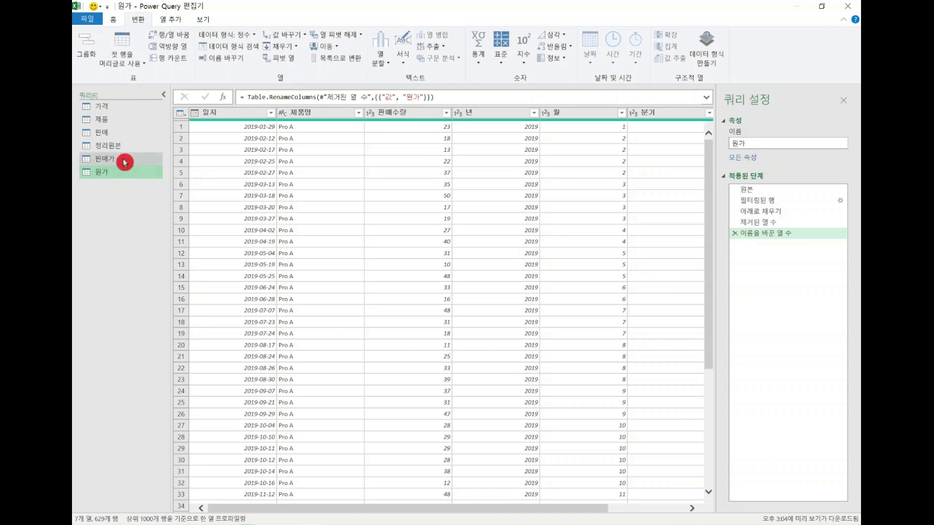
{"action": "left_click", "coordinate": [124, 173]}
{"action": "left_click", "coordinate": [250, 116]}
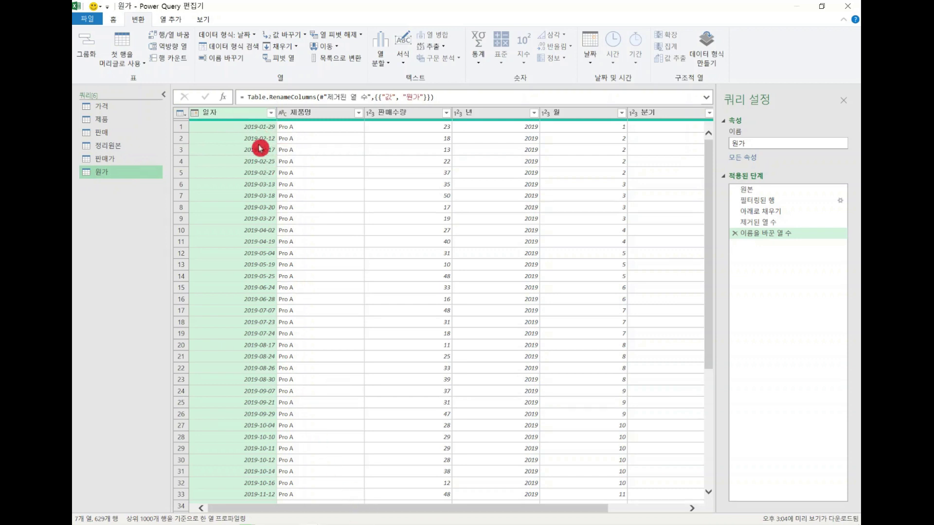
{"action": "left_click_drag", "start_coordinate": [546, 508], "coordinate": [678, 511]}
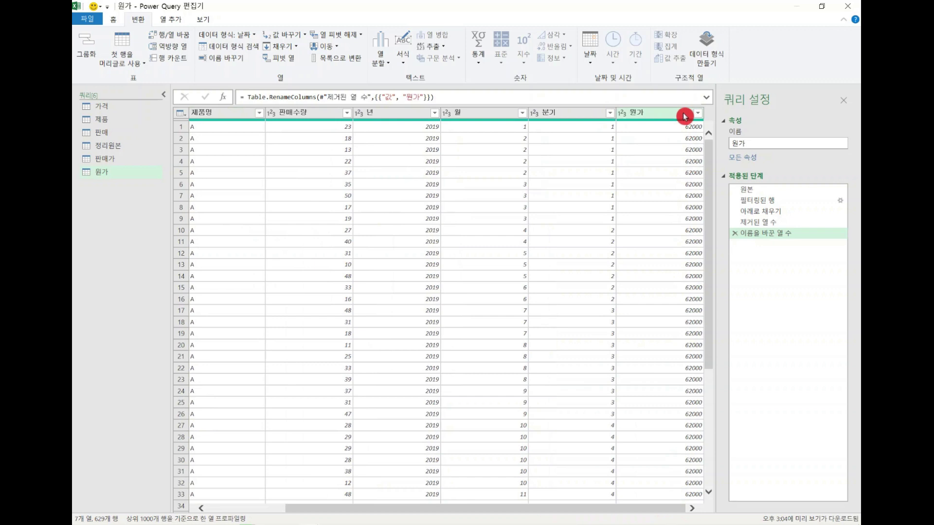
Start merging queries as a new query, with 판매가 as the first table and 원가 as the second
{"action": "left_click", "coordinate": [118, 160]}
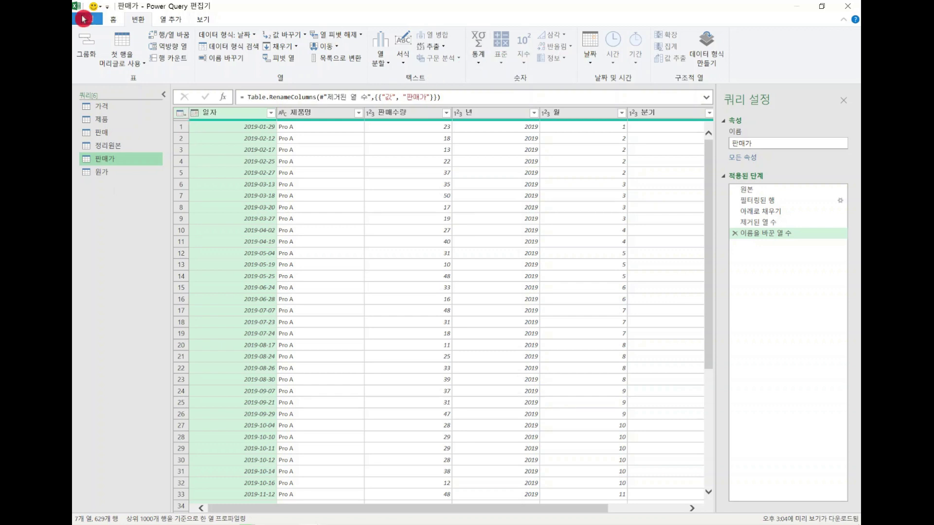
{"action": "left_click", "coordinate": [121, 25]}
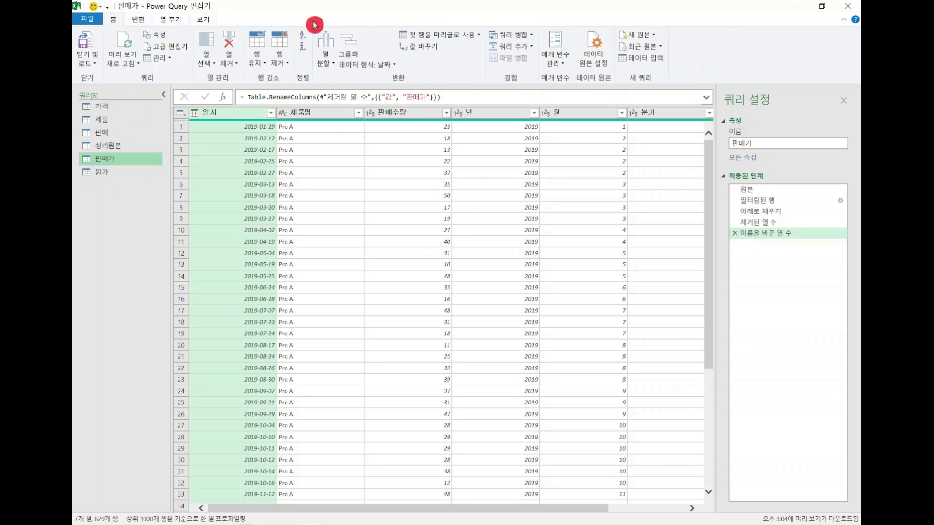
{"action": "left_click", "coordinate": [532, 35]}
{"action": "left_click", "coordinate": [525, 59]}
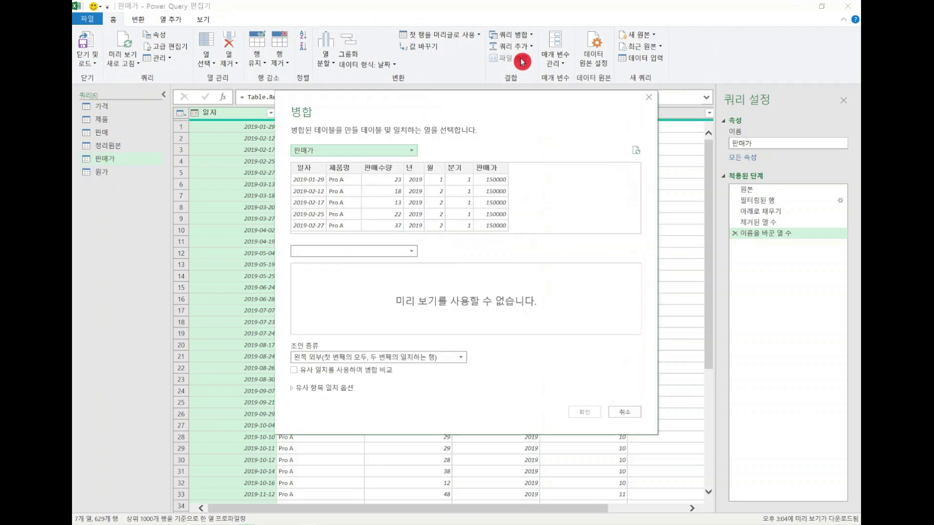
{"action": "left_click", "coordinate": [411, 252]}
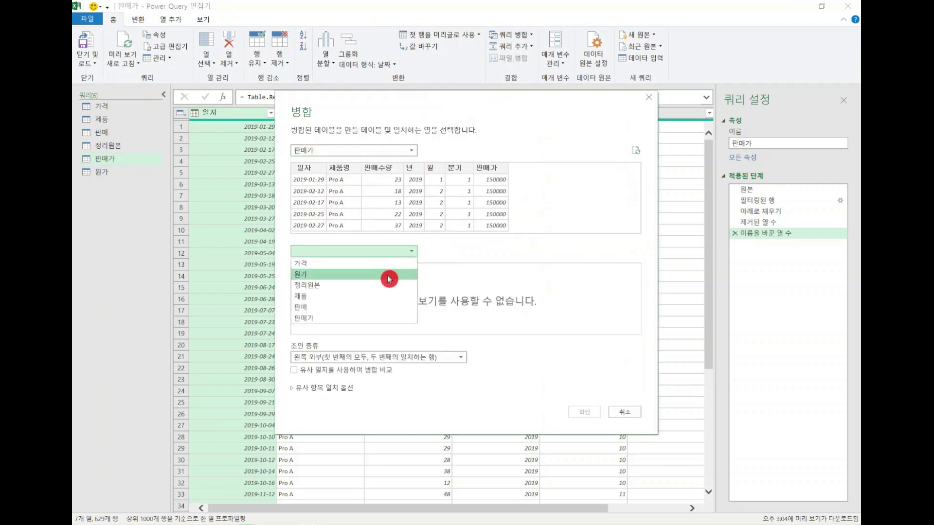
{"action": "left_click", "coordinate": [324, 275]}
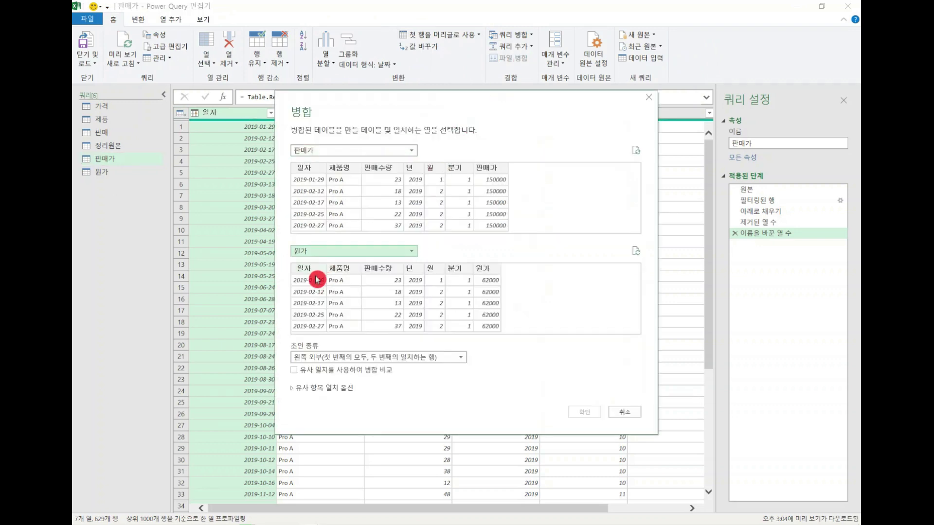
Set 일자 and 제품명, in that order, as the matching columns in both merge tables
{"action": "left_click", "coordinate": [310, 169]}
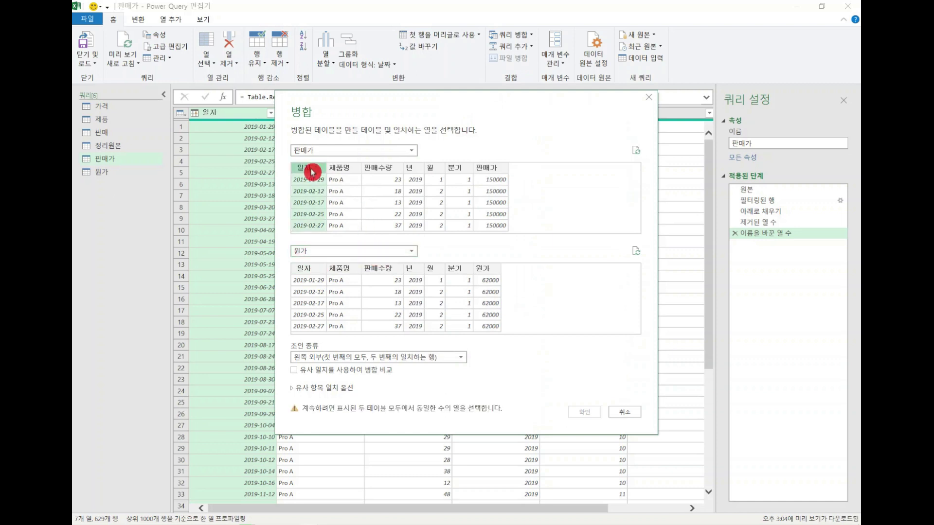
{"action": "left_click", "coordinate": [341, 169], "text": "ctrl"}
{"action": "left_click", "coordinate": [314, 268]}
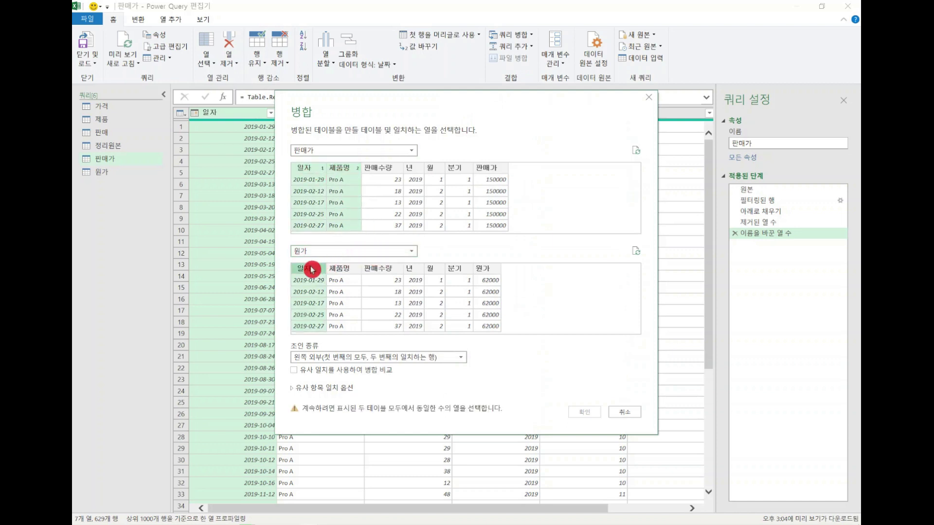
{"action": "left_click", "coordinate": [346, 270], "text": "ctrl"}
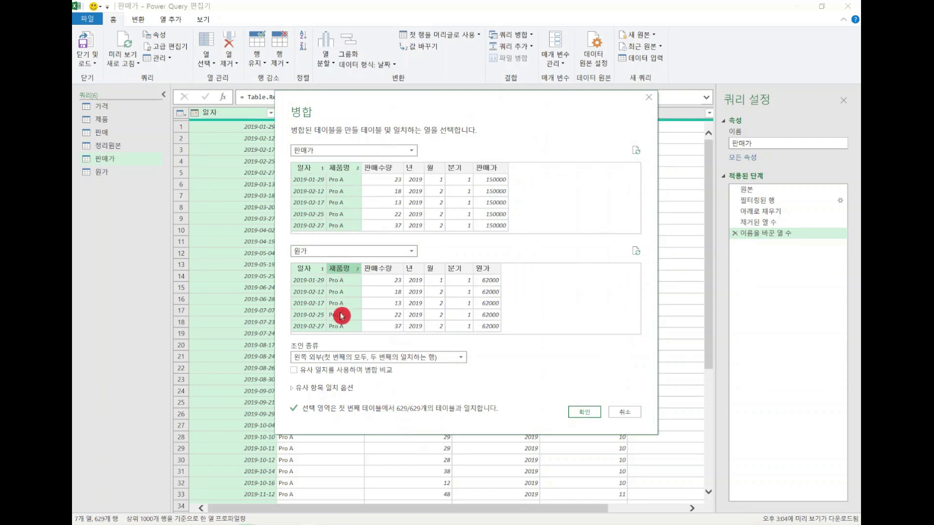
Create the merged query and expand its 원가 table column to the 원가 field only
{"action": "left_click", "coordinate": [586, 413]}
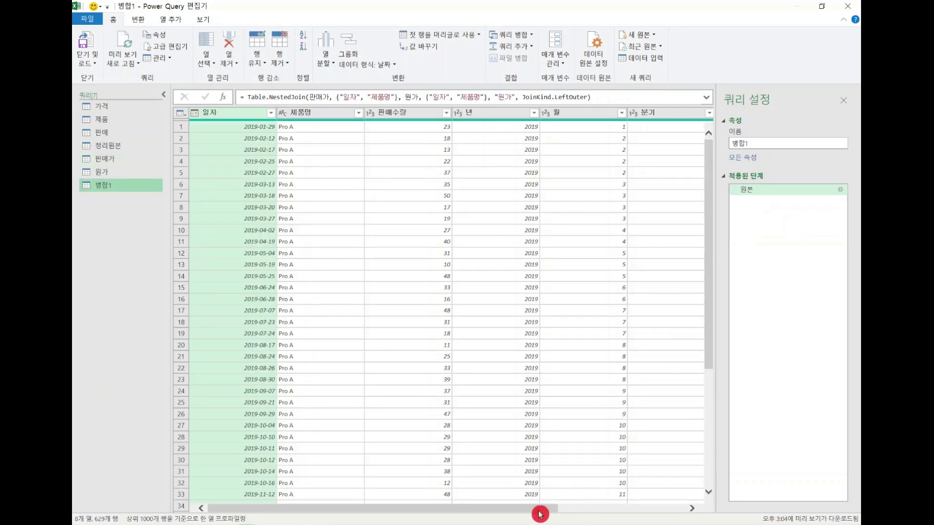
{"action": "left_click", "coordinate": [562, 510]}
{"action": "left_click", "coordinate": [699, 116]}
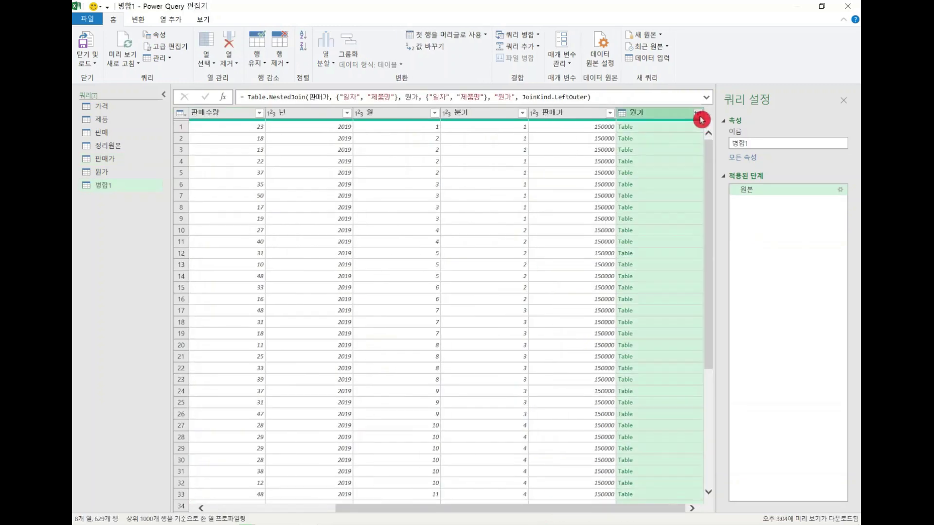
{"action": "left_click", "coordinate": [567, 168]}
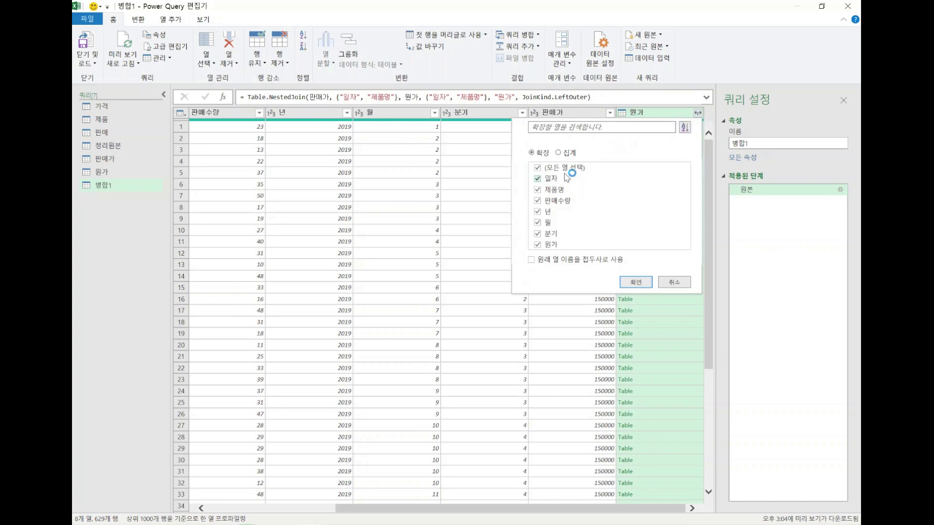
{"action": "left_click", "coordinate": [538, 245]}
{"action": "left_click", "coordinate": [636, 282]}
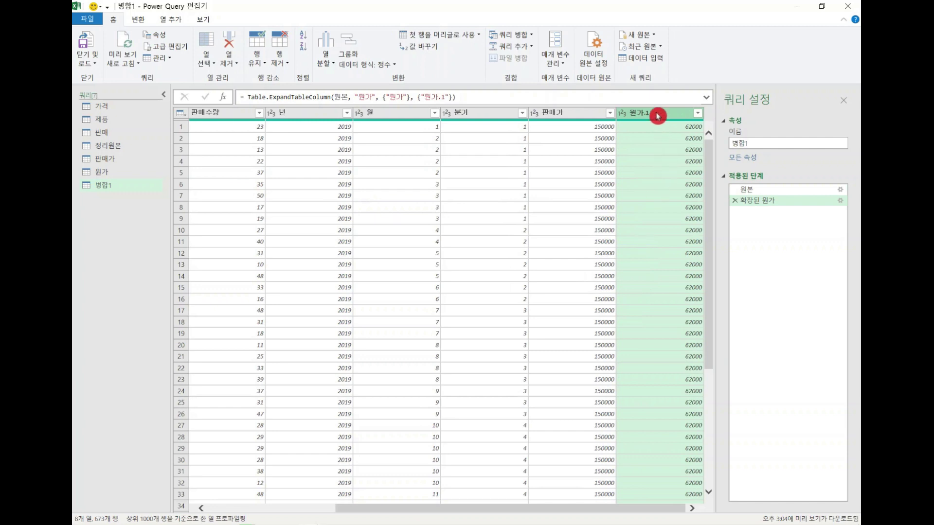
Rename the expanded cost column in the merged query to 원가
{"action": "double_click", "coordinate": [657, 113]}
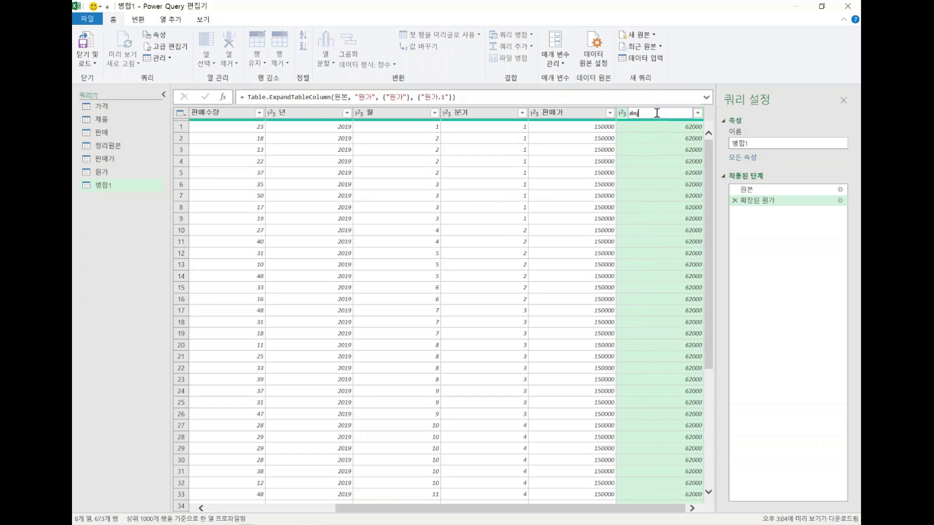
{"action": "type", "text": "원가"}
{"action": "key", "text": "Return"}
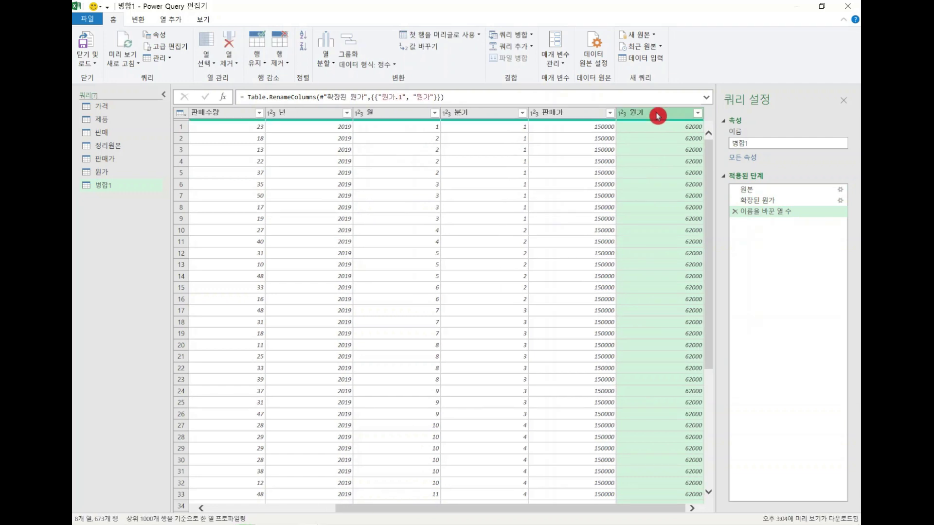
Add a column that subtracts 원가 from 판매가 and name it 이익
{"action": "left_click", "coordinate": [572, 119]}
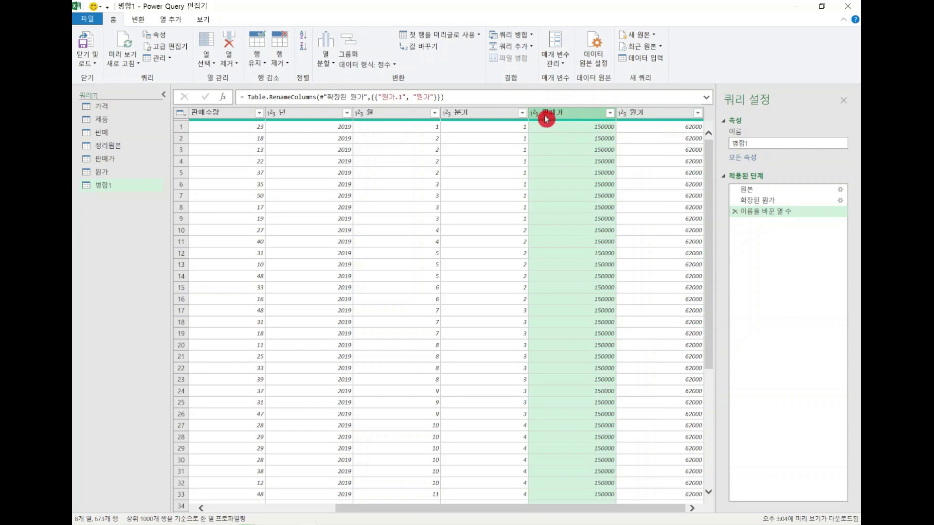
{"action": "left_click", "coordinate": [665, 116], "text": "ctrl"}
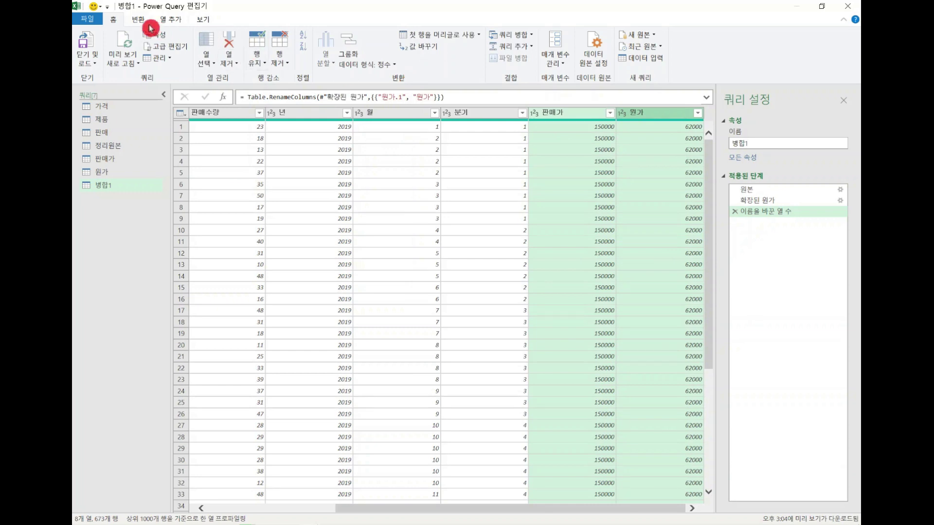
{"action": "left_click", "coordinate": [174, 19]}
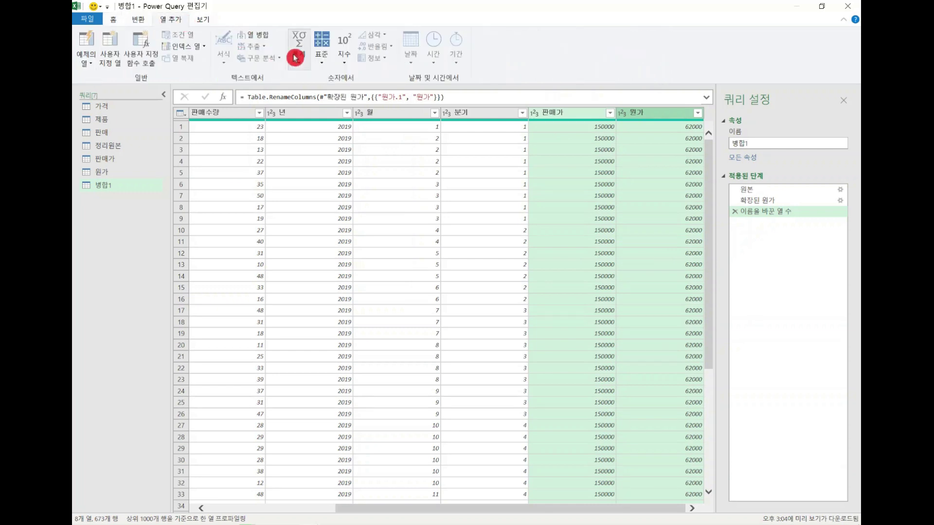
{"action": "left_click", "coordinate": [323, 58]}
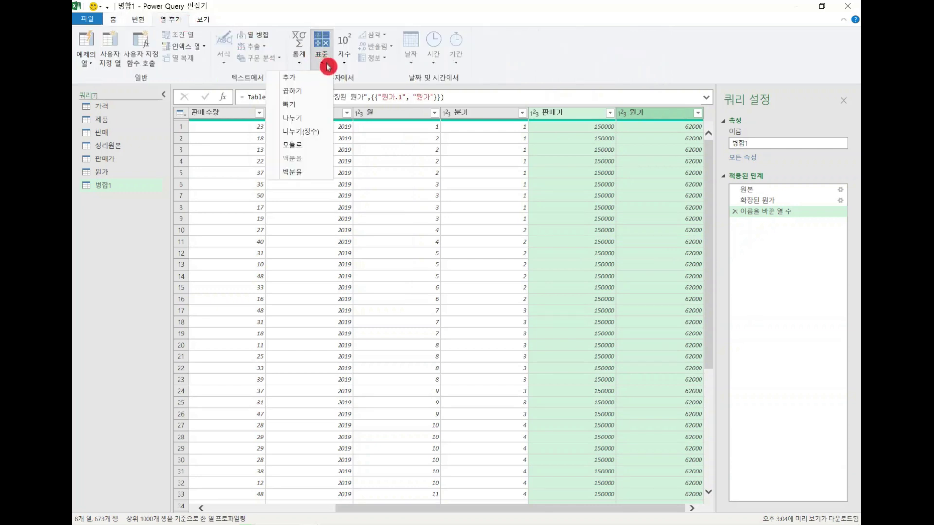
{"action": "left_click", "coordinate": [312, 103]}
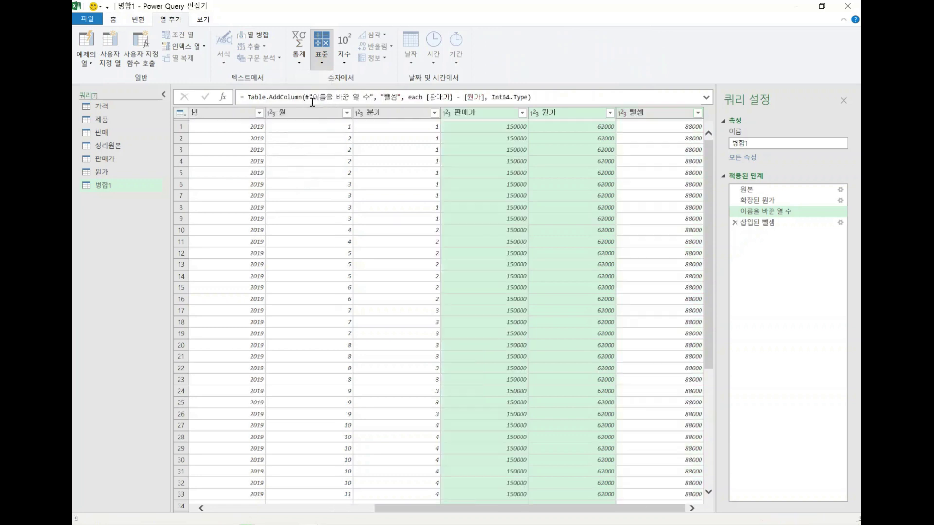
{"action": "double_click", "coordinate": [663, 113]}
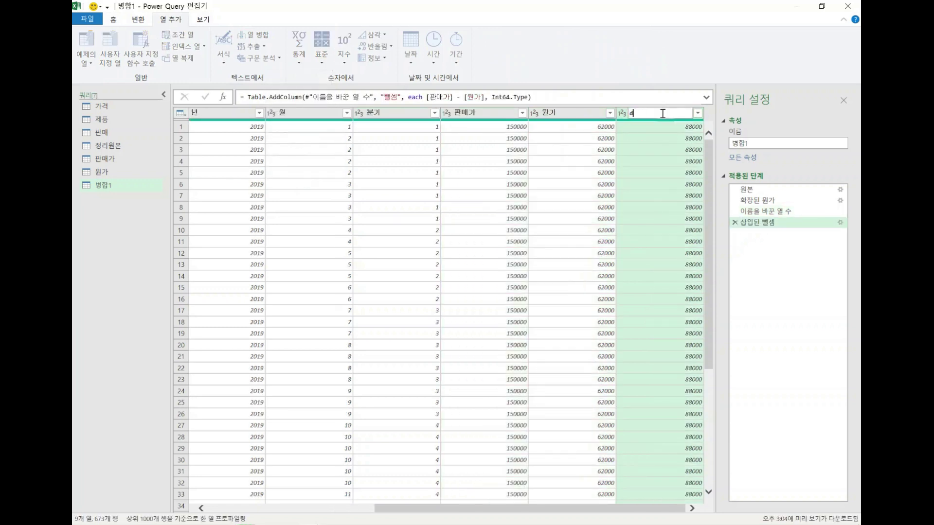
{"action": "type", "text": "이익"}
Add a column that divides 이익 by 판매가
{"action": "left_click", "coordinate": [664, 116]}
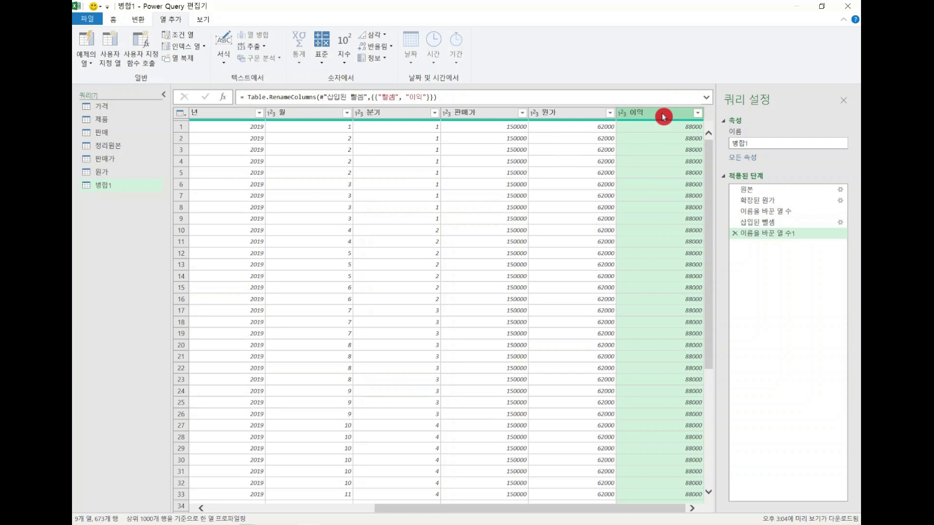
{"action": "left_click", "coordinate": [481, 114], "text": "ctrl"}
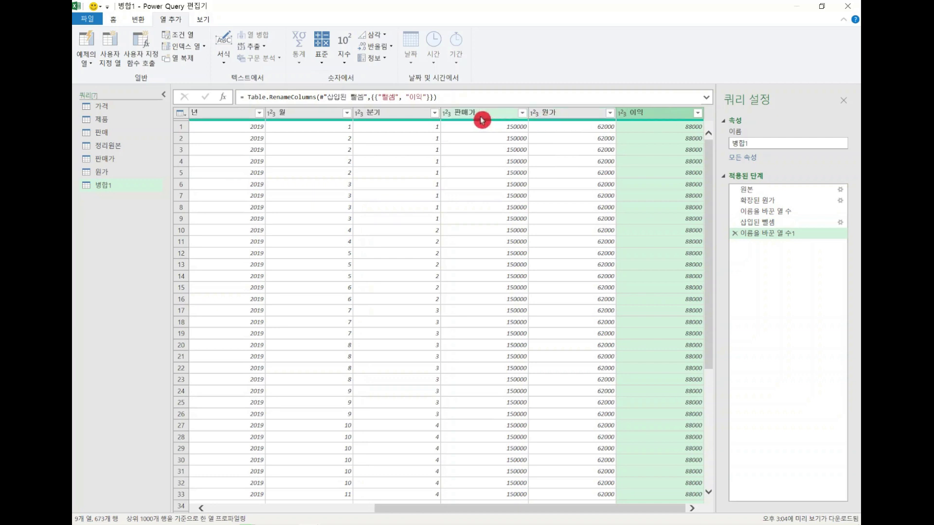
{"action": "left_click", "coordinate": [322, 72]}
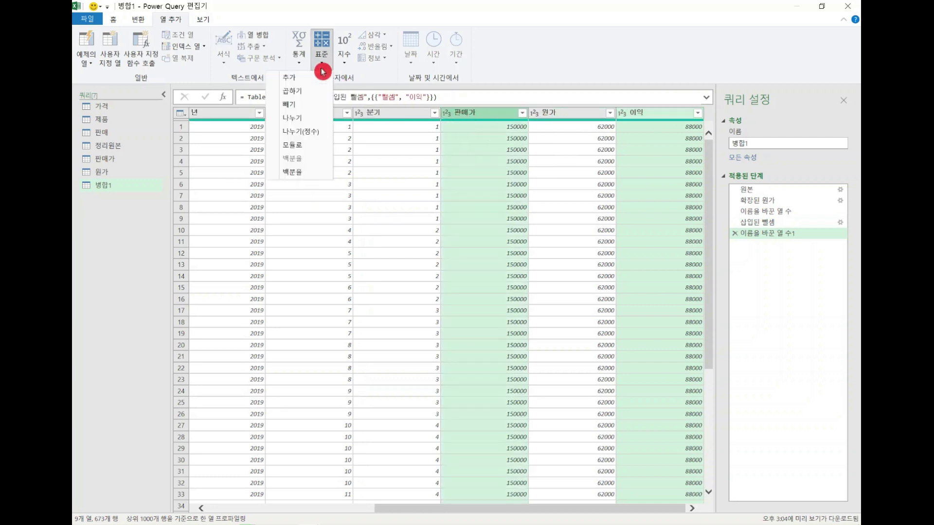
{"action": "left_click", "coordinate": [305, 118]}
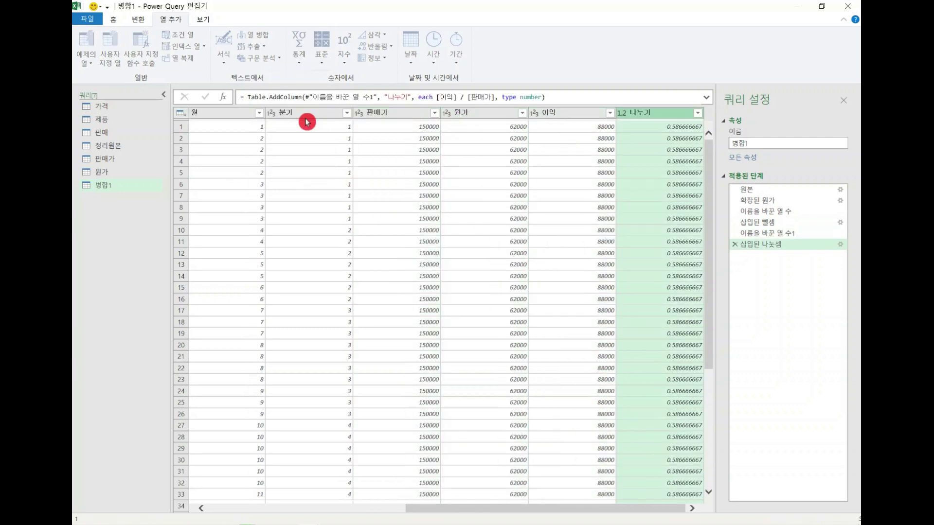
Change the division column's data type to percentage (백분율) and rename it 이익율
{"action": "left_click", "coordinate": [623, 113]}
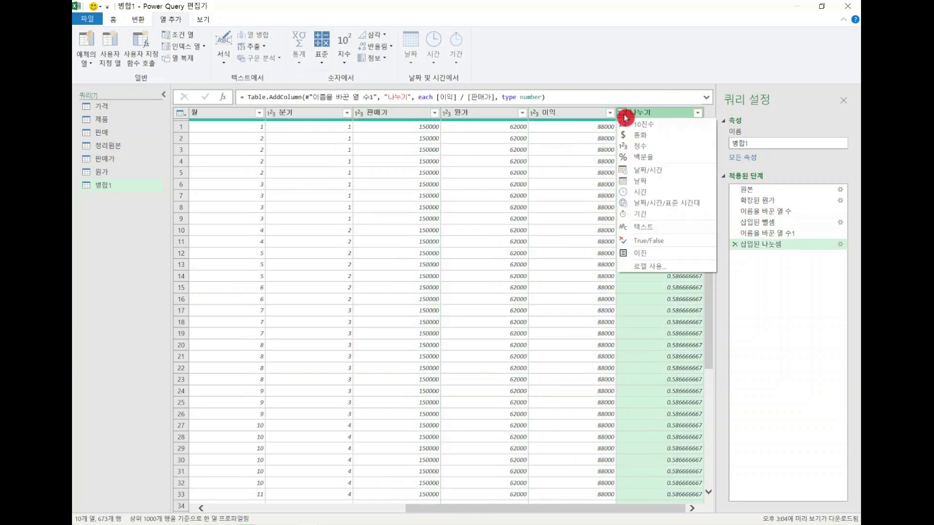
{"action": "left_click", "coordinate": [656, 158]}
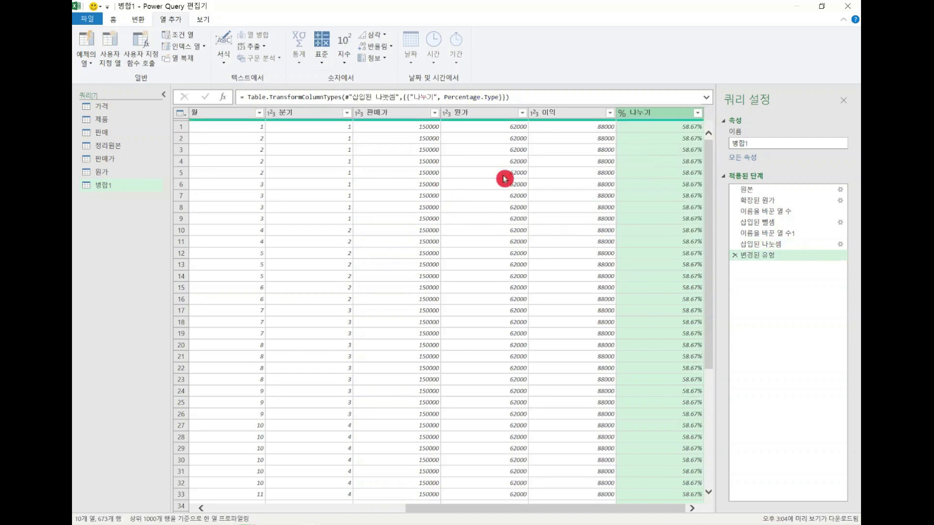
{"action": "double_click", "coordinate": [657, 114]}
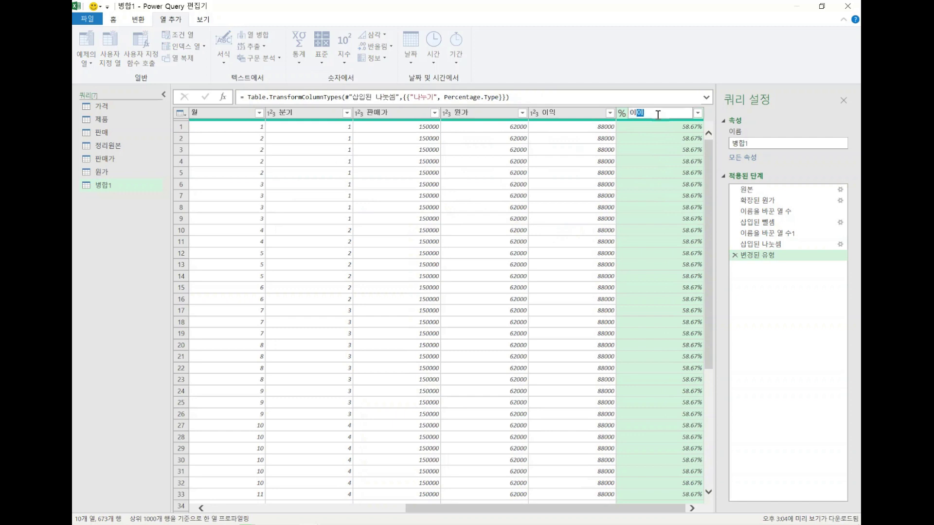
{"action": "type", "text": "이익율"}
{"action": "key", "text": "Return"}
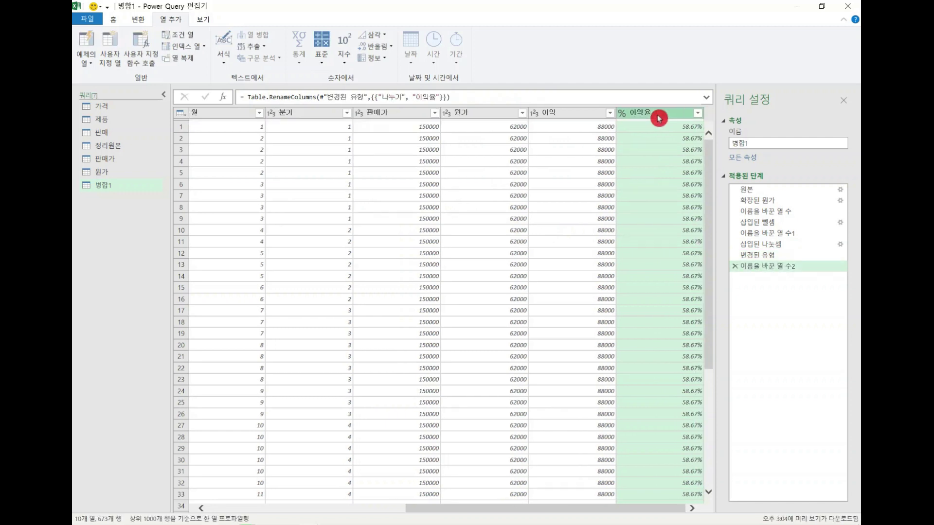
Rename the merged query 병합1 to 최종데이터
{"action": "left_click_drag", "start_coordinate": [642, 509], "coordinate": [364, 486]}
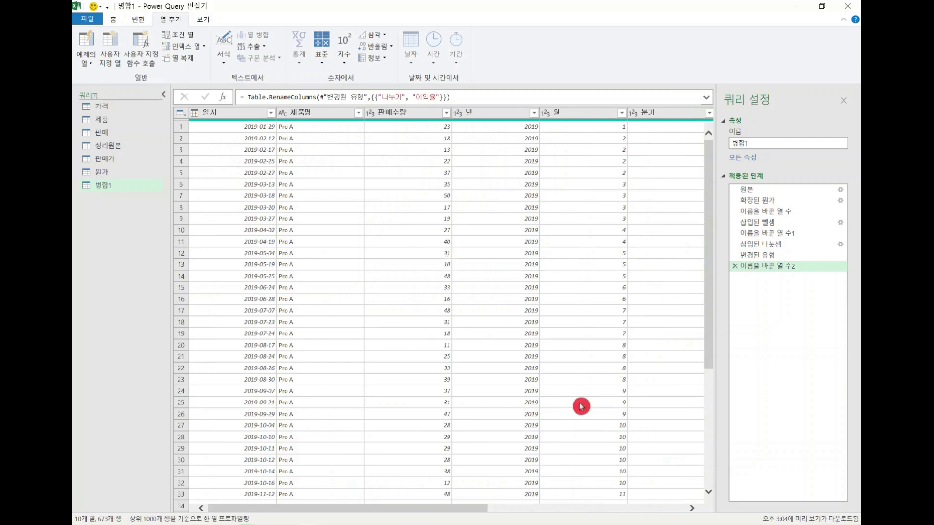
{"action": "left_click_drag", "start_coordinate": [467, 507], "coordinate": [670, 502]}
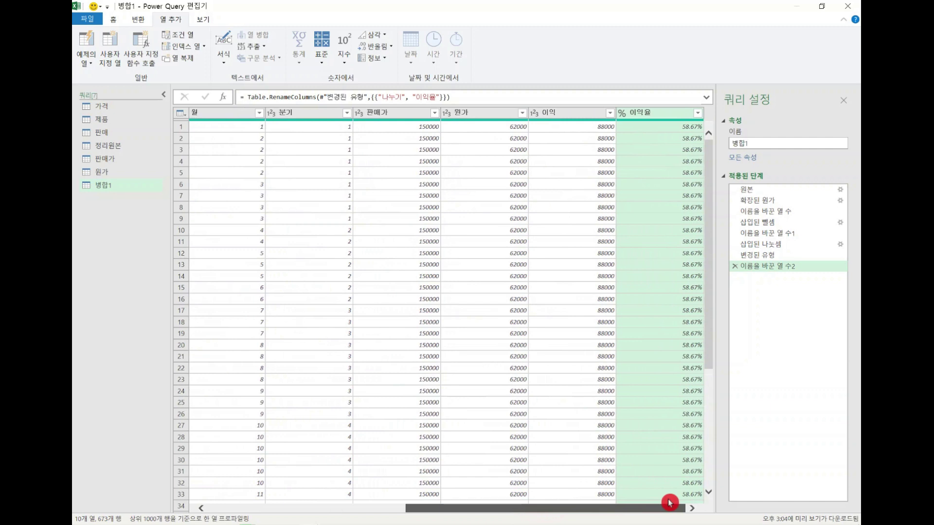
{"action": "left_click_drag", "start_coordinate": [670, 502], "coordinate": [395, 484]}
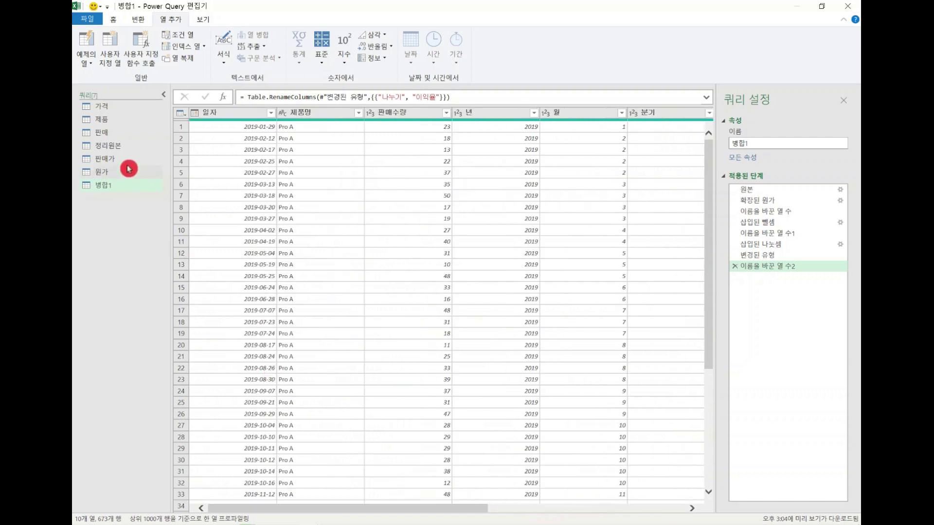
{"action": "double_click", "coordinate": [116, 186]}
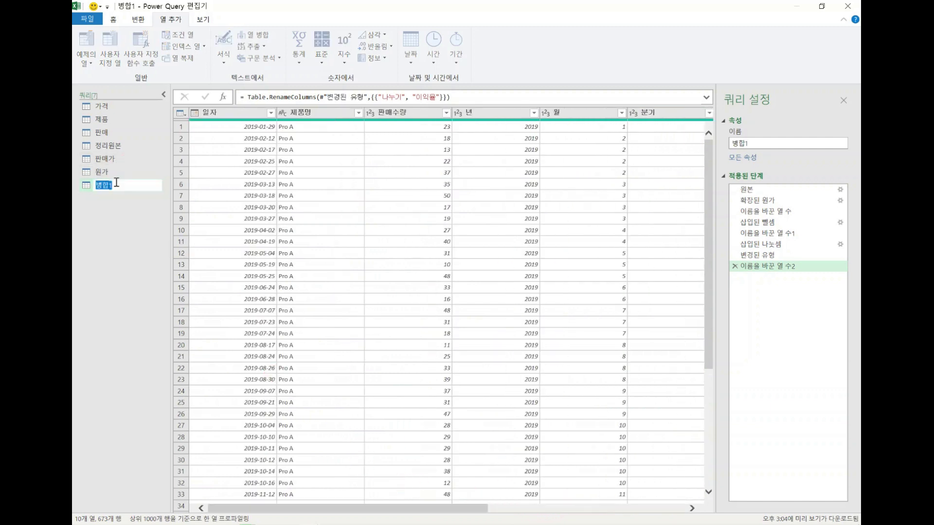
{"action": "type", "text": "최종데이터"}
{"action": "key", "text": "Return"}
{"action": "left_click", "coordinate": [118, 186]}
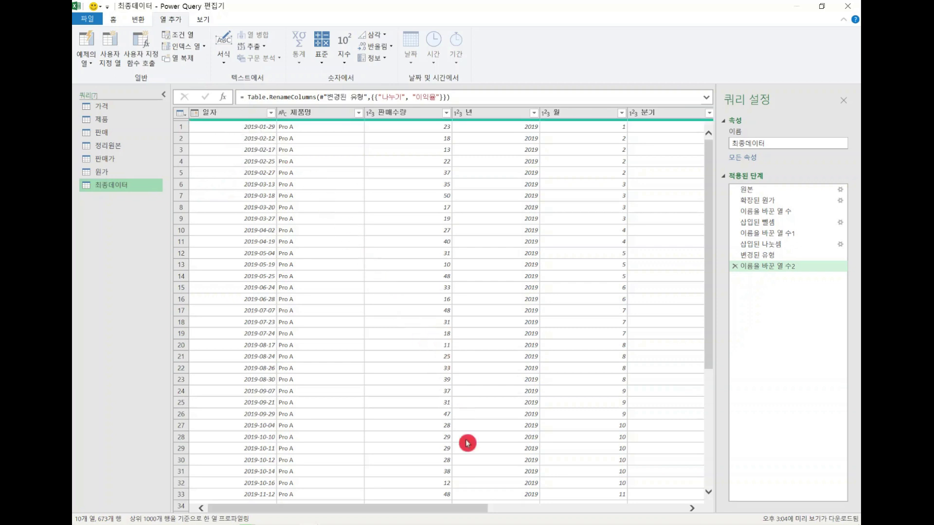
Close the query editor and load all queries to the workbook as connections only
{"action": "left_click_drag", "start_coordinate": [463, 512], "coordinate": [695, 511]}
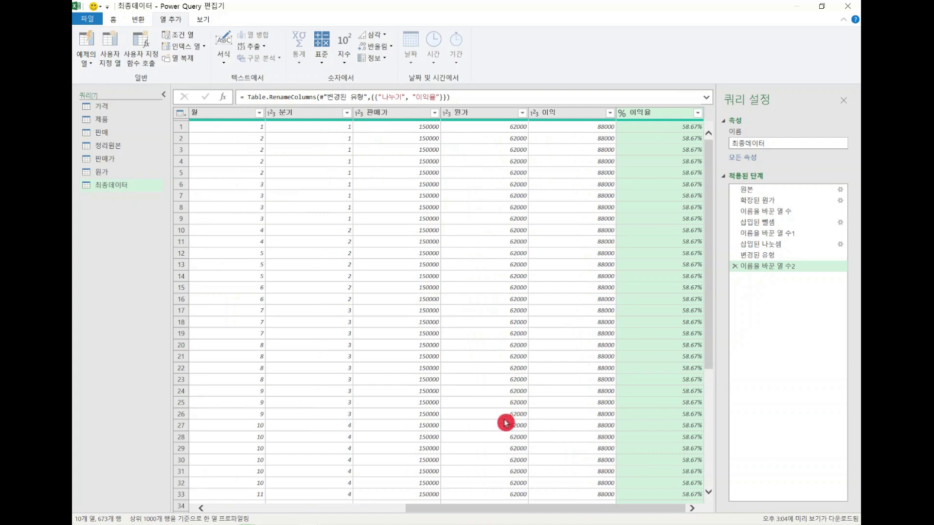
{"action": "left_click_drag", "start_coordinate": [464, 511], "coordinate": [516, 507]}
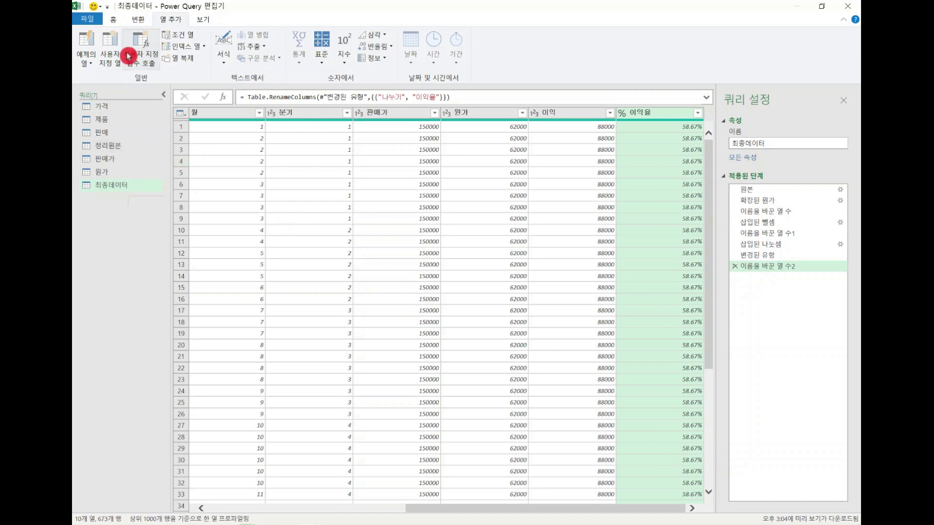
{"action": "left_click", "coordinate": [118, 21]}
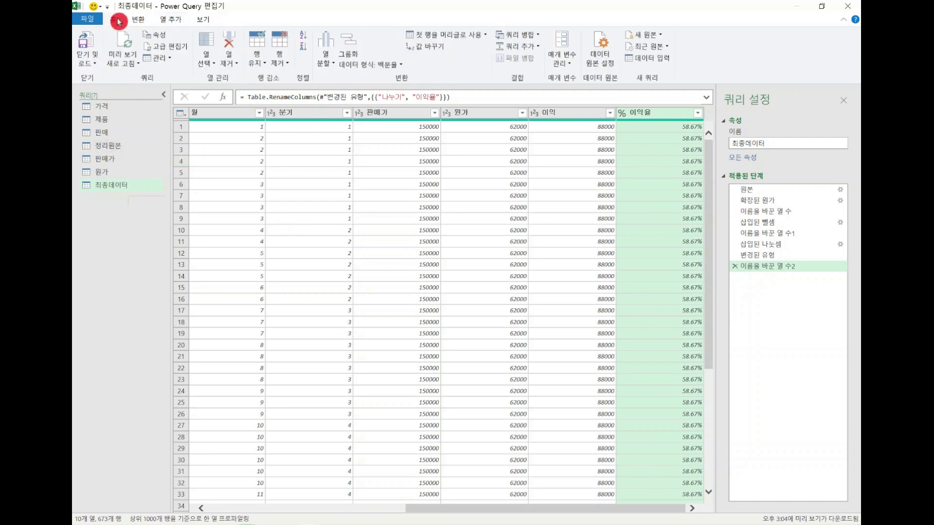
{"action": "left_click", "coordinate": [87, 63]}
{"action": "left_click", "coordinate": [119, 93]}
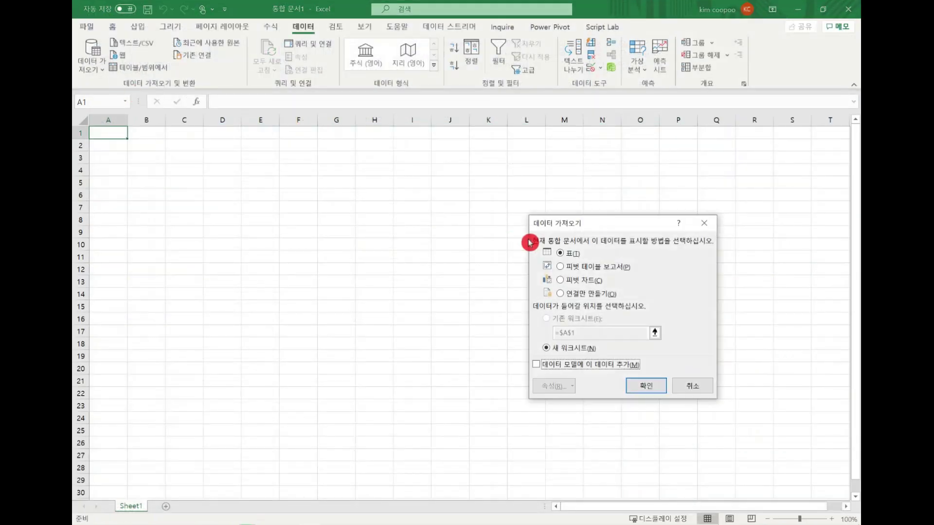
{"action": "left_click", "coordinate": [584, 294]}
{"action": "left_click", "coordinate": [646, 387]}
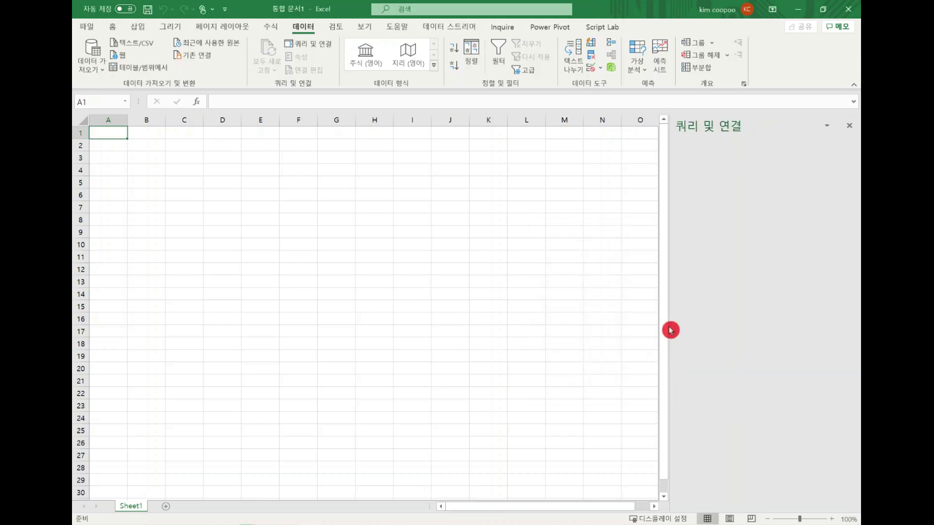
Load the 최종데이터 query as a table in the existing worksheet at A1 and close the queries and connections list
{"action": "left_click", "coordinate": [729, 349]}
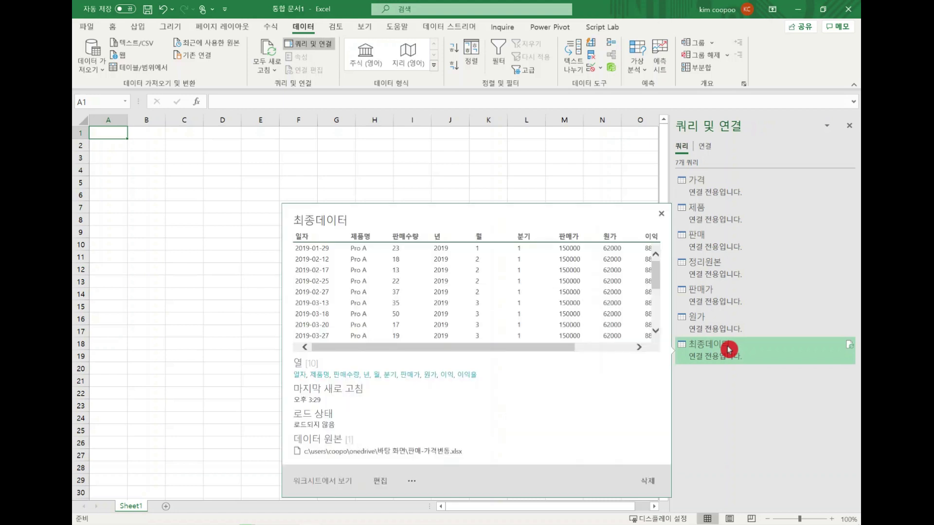
{"action": "right_click", "coordinate": [729, 349]}
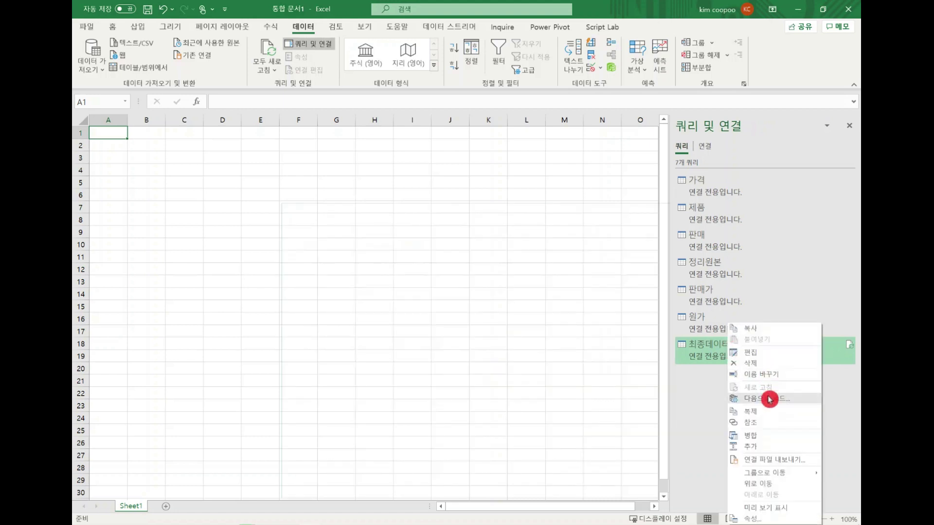
{"action": "left_click", "coordinate": [770, 401]}
{"action": "left_click", "coordinate": [560, 253]}
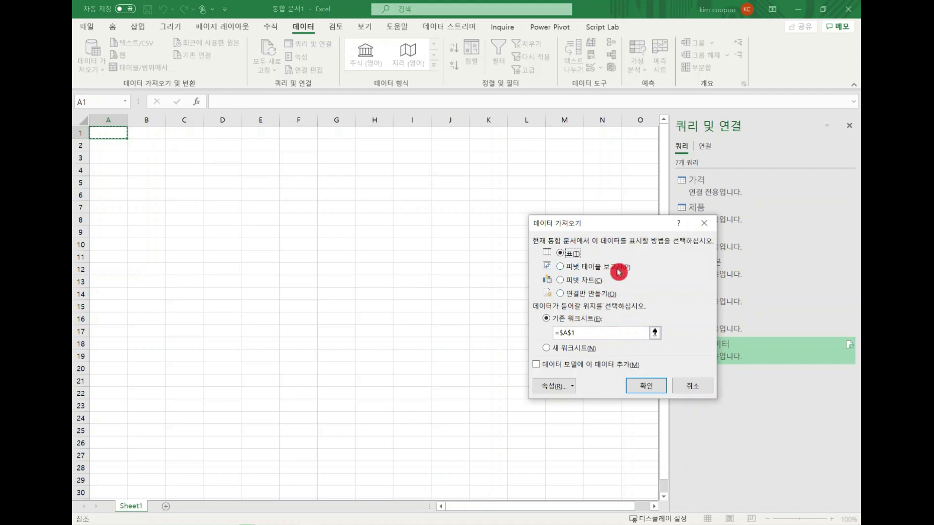
{"action": "left_click", "coordinate": [661, 379]}
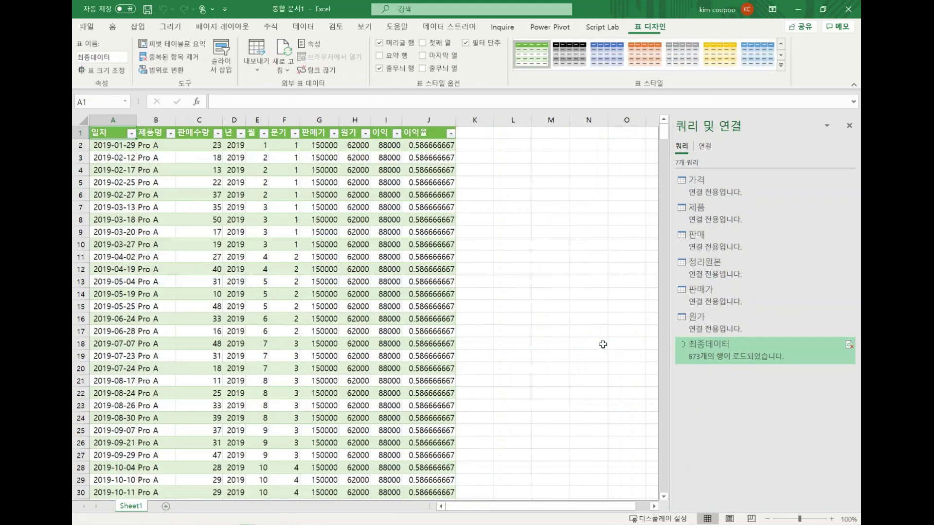
{"action": "left_click", "coordinate": [849, 125]}
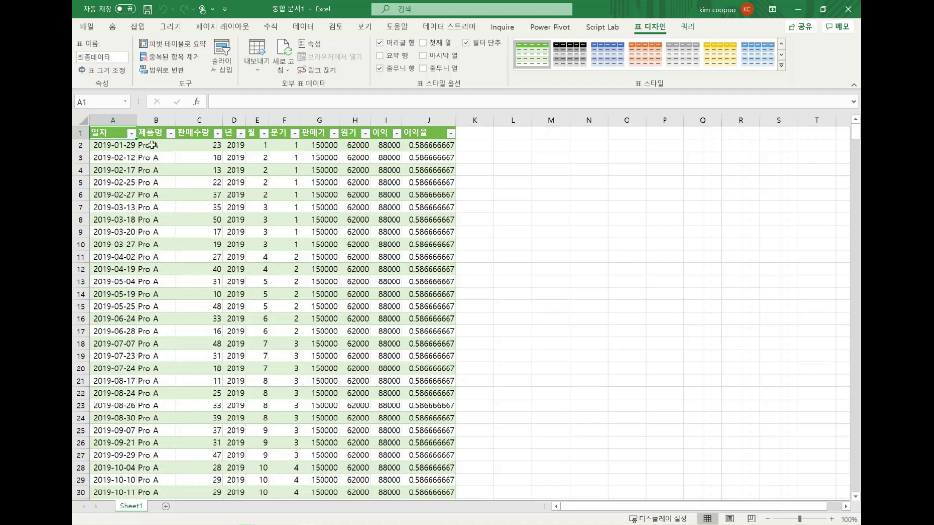
Filter the 제품명 column of the 최종데이터 table to show only Pro A
{"action": "left_click", "coordinate": [170, 133]}
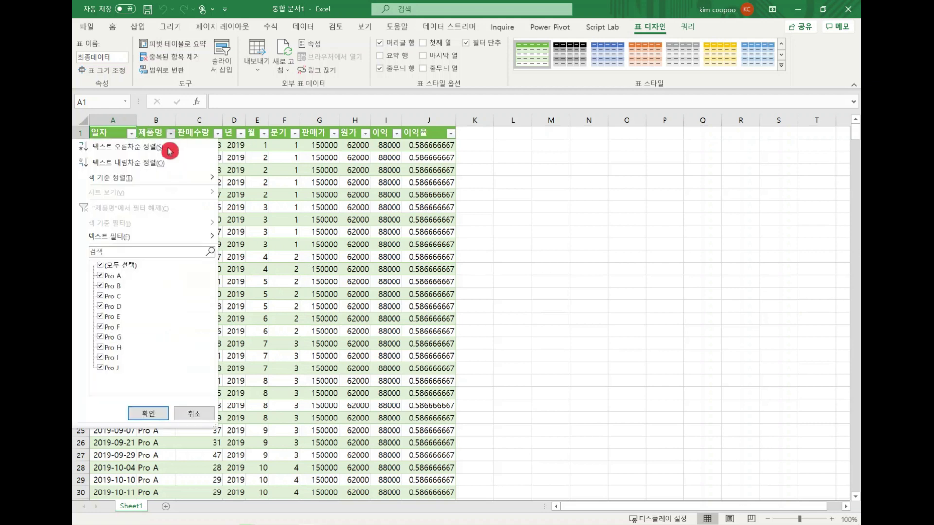
{"action": "left_click", "coordinate": [122, 267]}
{"action": "left_click", "coordinate": [119, 275]}
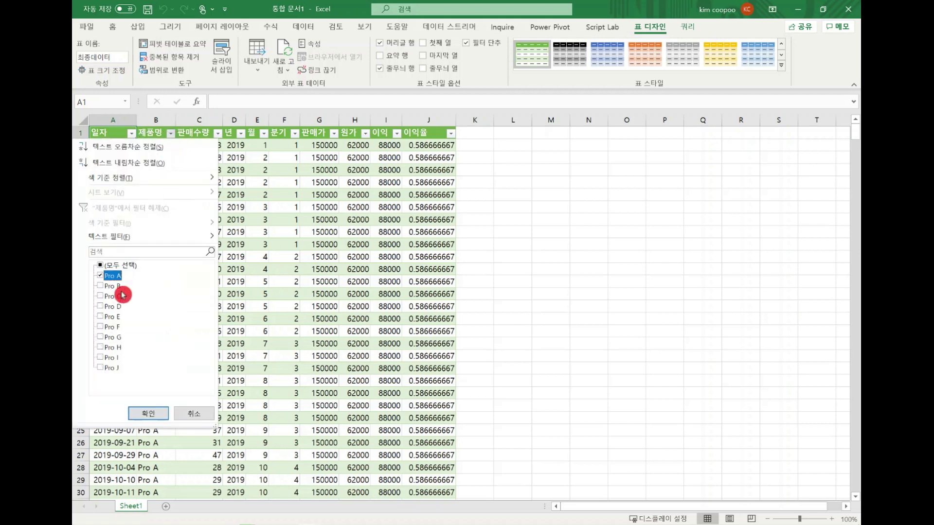
{"action": "left_click", "coordinate": [148, 414]}
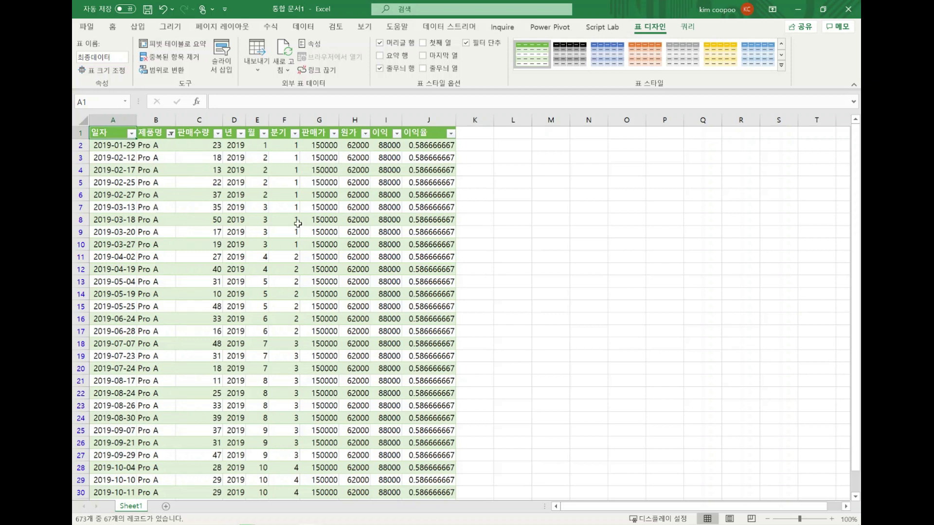
Review the filtered Pro A rows by date to check 판매가, 원가, 이익 and 이익율 across 2019 to 2021
{"action": "scroll", "coordinate": [305, 269], "scroll_direction": "down", "scroll_amount": 1}
{"action": "scroll", "coordinate": [305, 269], "scroll_direction": "down", "scroll_amount": 8}
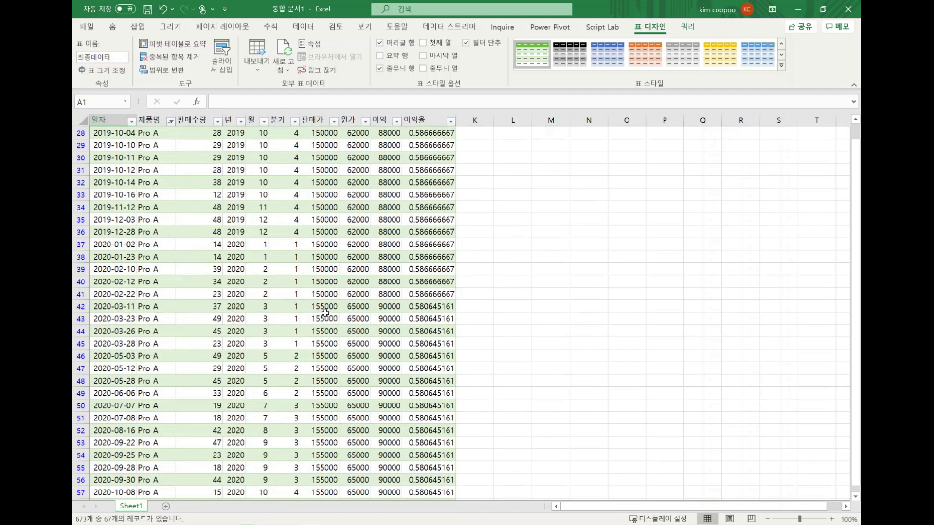
{"action": "scroll", "coordinate": [325, 312], "scroll_direction": "down", "scroll_amount": 4}
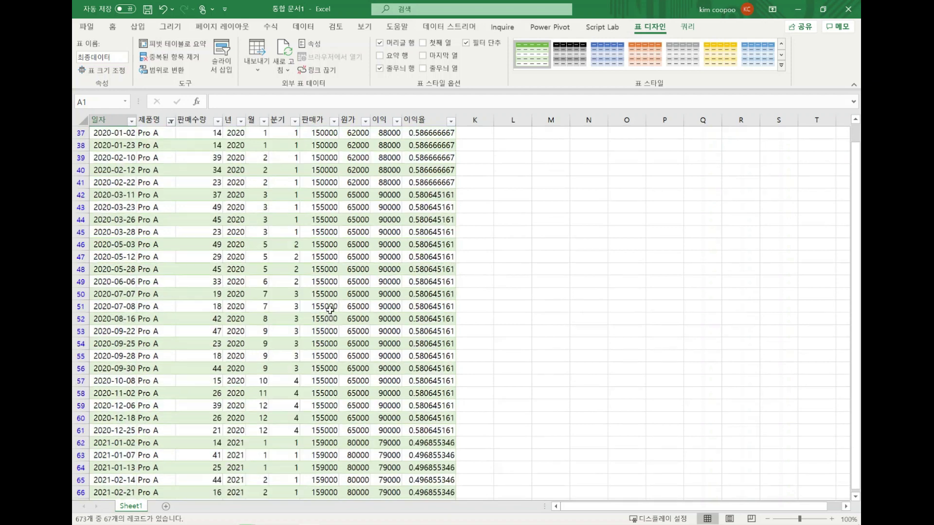
{"action": "scroll", "coordinate": [330, 310], "scroll_direction": "down", "scroll_amount": 2}
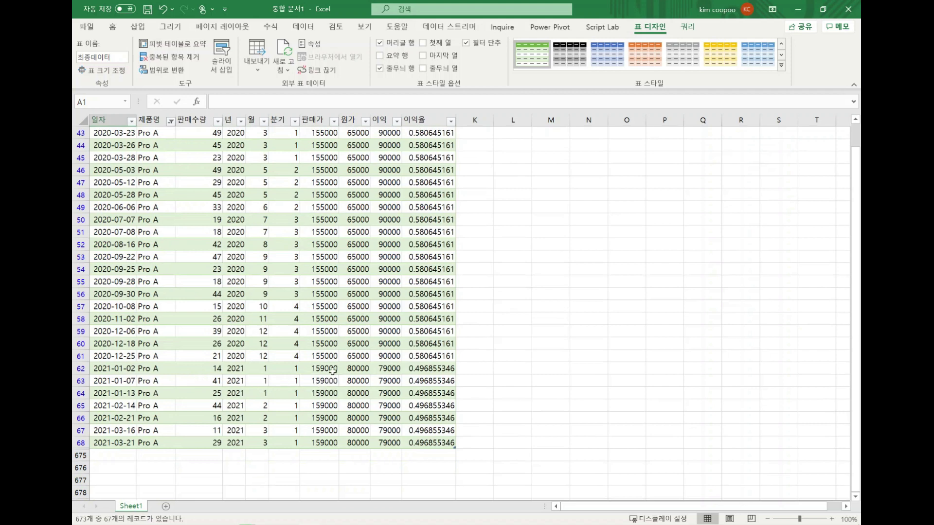
{"action": "scroll", "coordinate": [332, 371], "scroll_direction": "up", "scroll_amount": 14}
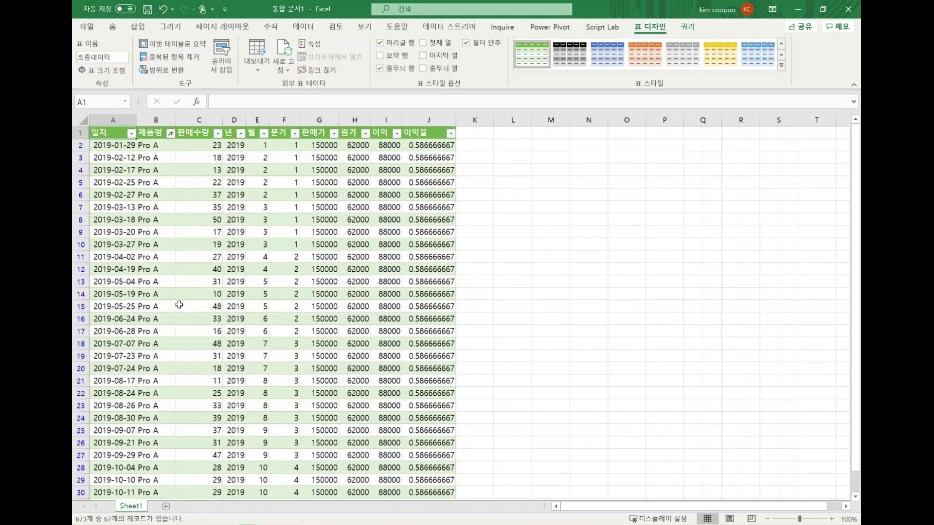
{"action": "scroll", "coordinate": [179, 304], "scroll_direction": "down", "scroll_amount": 2}
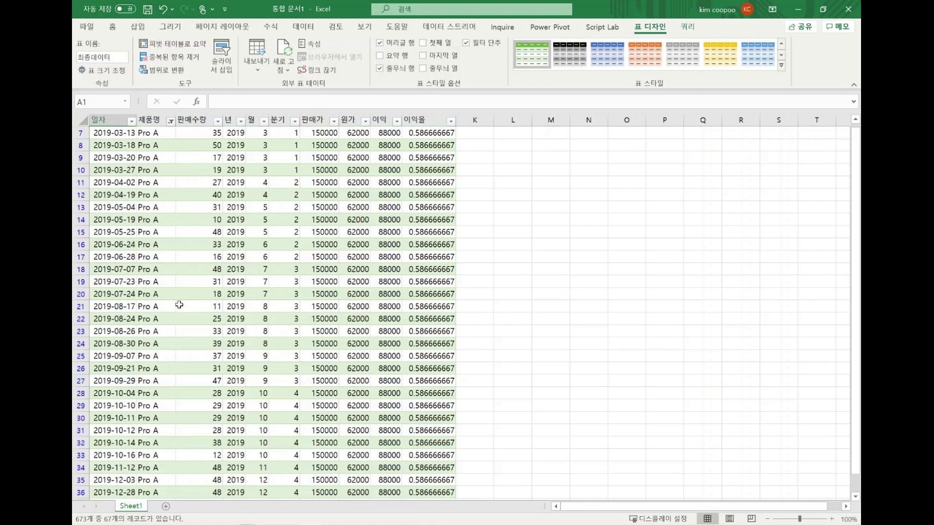
{"action": "scroll", "coordinate": [179, 304], "scroll_direction": "up", "scroll_amount": 2}
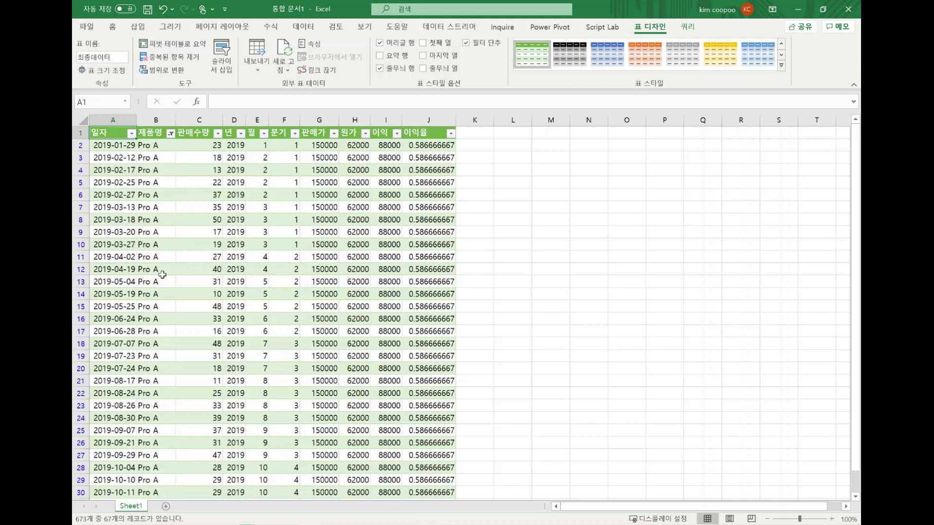
{"action": "left_click", "coordinate": [164, 145]}
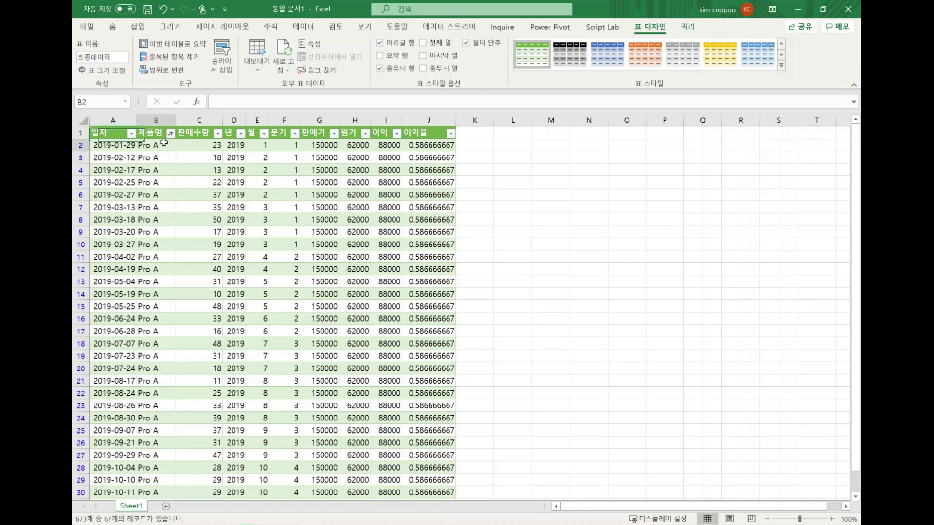
{"action": "left_click", "coordinate": [158, 170]}
{"action": "left_click", "coordinate": [157, 207]}
{"action": "left_click", "coordinate": [155, 268]}
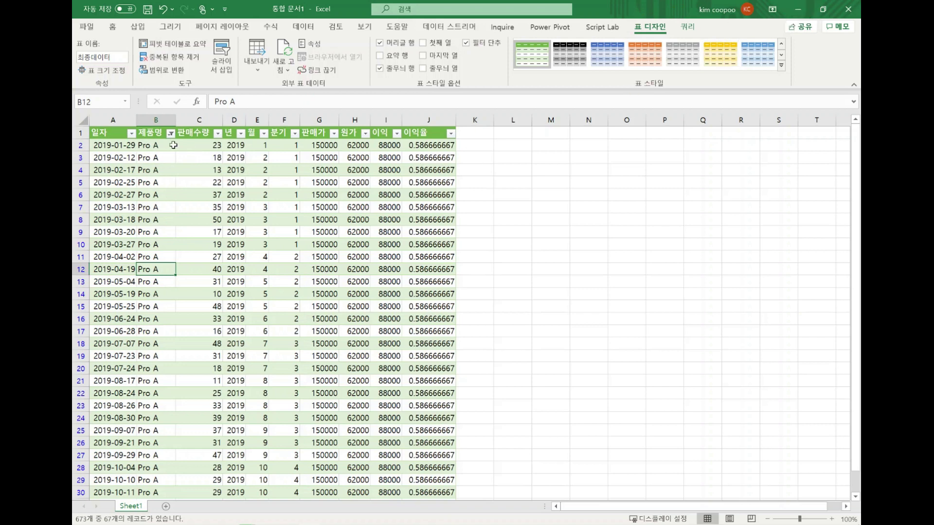
{"action": "left_click", "coordinate": [153, 145]}
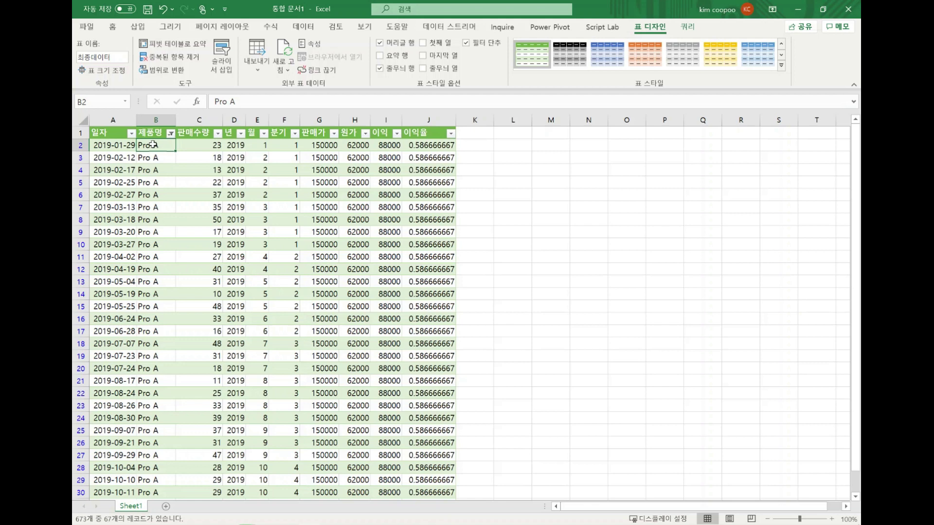
{"action": "left_click", "coordinate": [189, 146]}
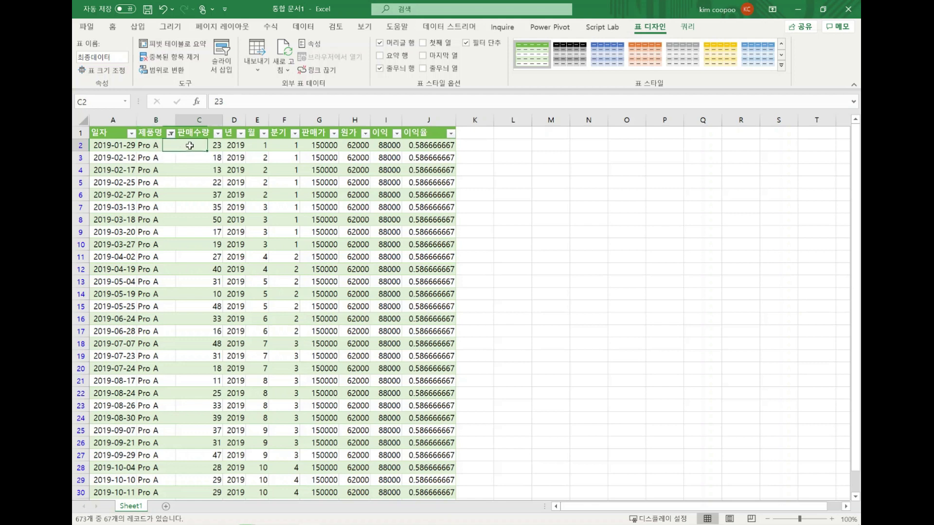
{"action": "left_click", "coordinate": [152, 146]}
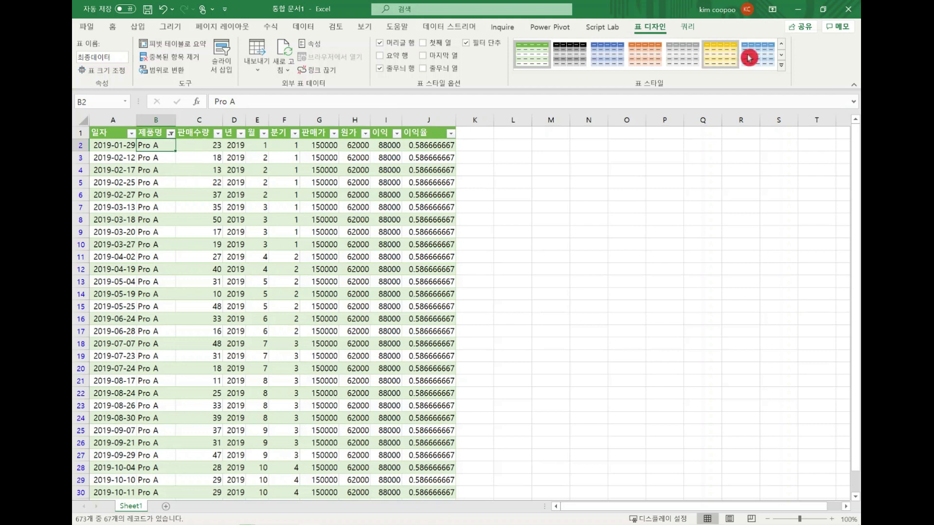
Minimize the workbook, open the 판매-가격변동 workbook from the desktop and inspect the product list on its 제품 sheet
{"action": "left_click", "coordinate": [794, 14]}
{"action": "double_click", "coordinate": [98, 288]}
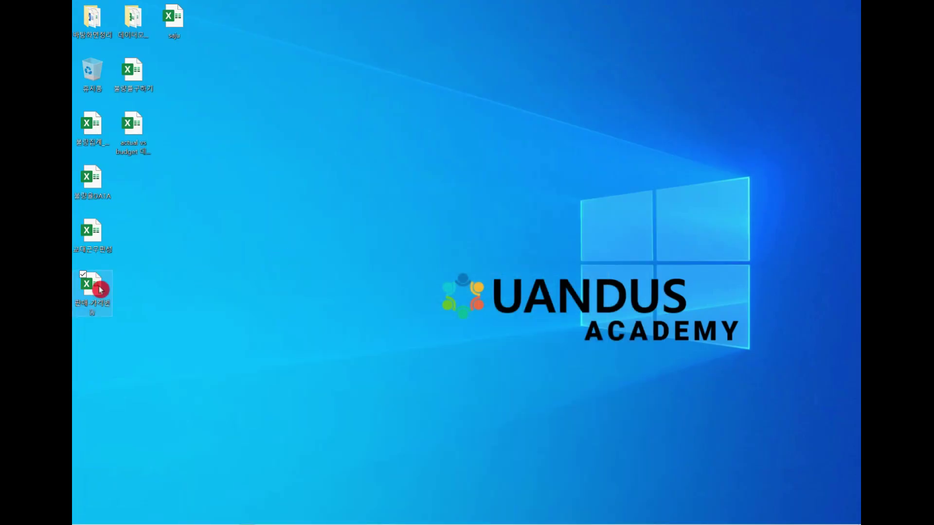
{"action": "left_click", "coordinate": [100, 289]}
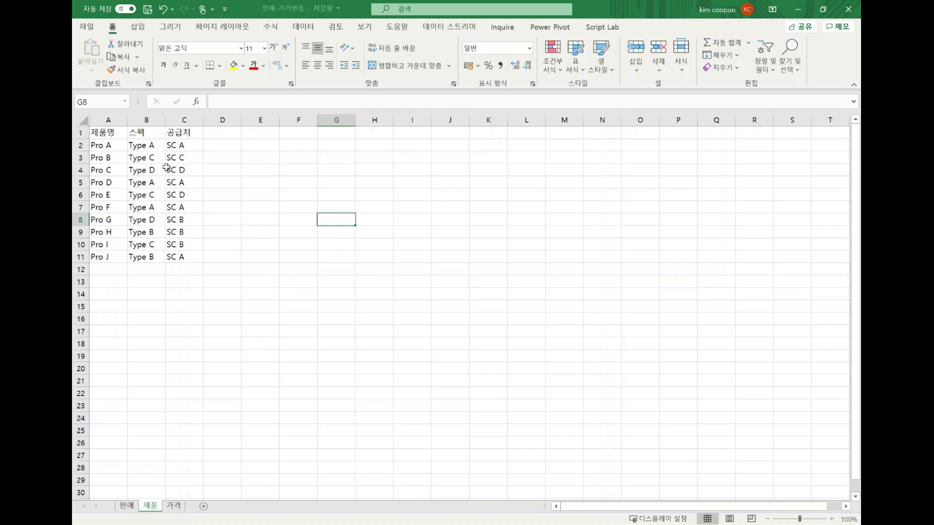
{"action": "left_click", "coordinate": [148, 221]}
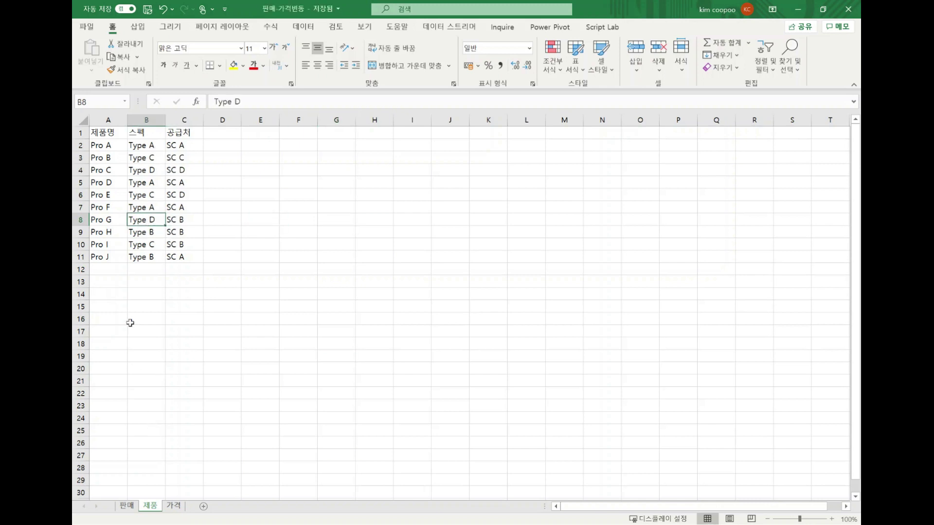
{"action": "left_click", "coordinate": [119, 234]}
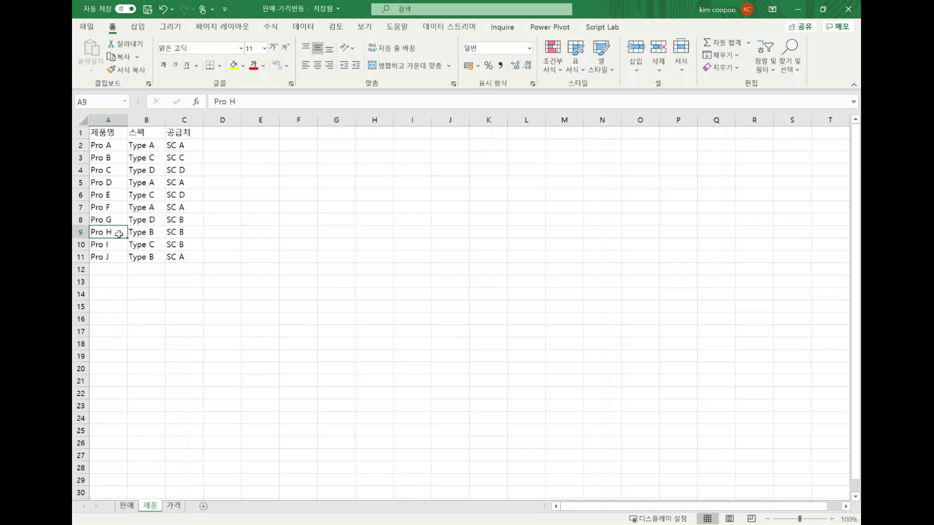
Enter 1 in D9, 2 in D8, 3 in D7, 5 in D4 and 4 in D3 beside the product list, and select D2:D11
{"action": "left_click", "coordinate": [228, 232]}
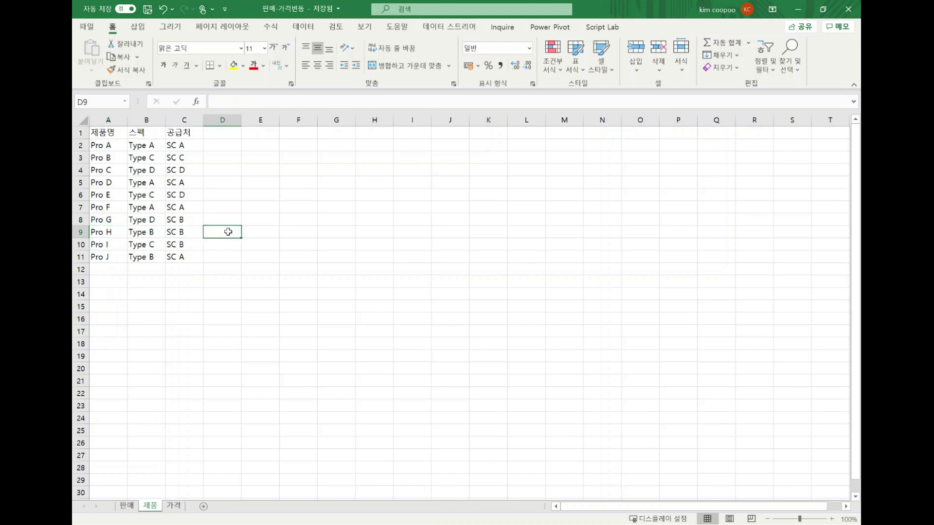
{"action": "type", "text": "1"}
{"action": "left_click", "coordinate": [224, 216]}
{"action": "type", "text": "2"}
{"action": "left_click", "coordinate": [227, 209]}
{"action": "type", "text": "3"}
{"action": "left_click", "coordinate": [225, 169]}
{"action": "type", "text": "5"}
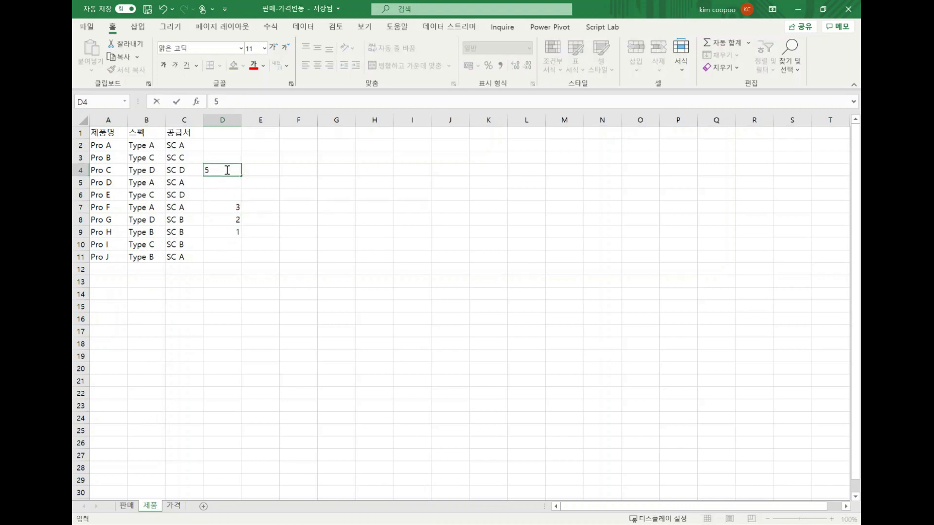
{"action": "left_click", "coordinate": [224, 155]}
{"action": "type", "text": "4"}
{"action": "left_click_drag", "start_coordinate": [234, 145], "coordinate": [226, 262]}
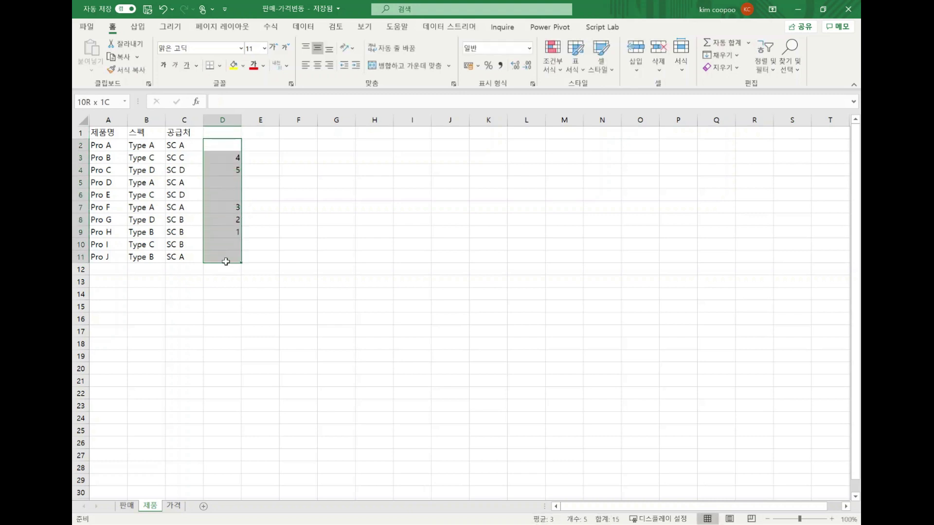
Look at the price and cost table on the 가격 sheet and return to the 제품 sheet
{"action": "left_click", "coordinate": [167, 511]}
{"action": "left_click", "coordinate": [171, 510]}
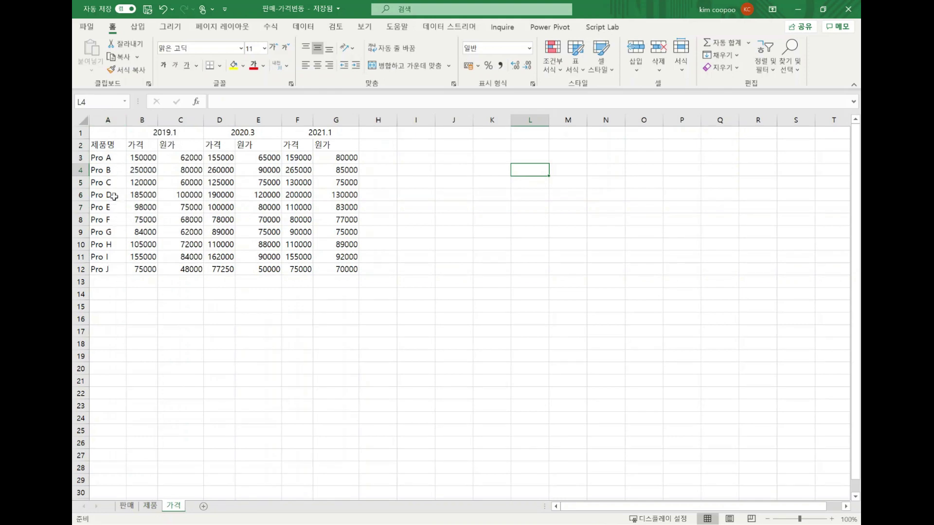
{"action": "left_click", "coordinate": [150, 507]}
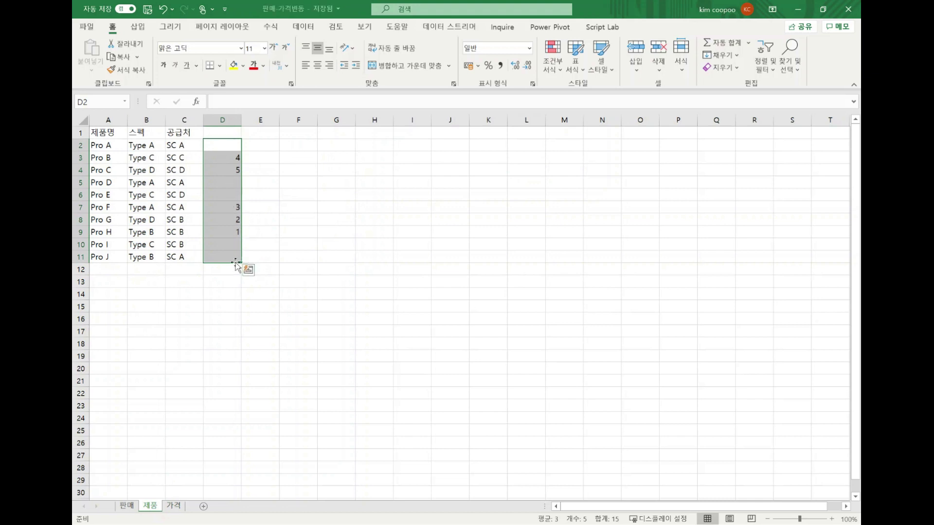
Clear the trial numbers from column D of the 제품 sheet and close the 판매-가격변동 workbook
{"action": "left_click", "coordinate": [238, 234]}
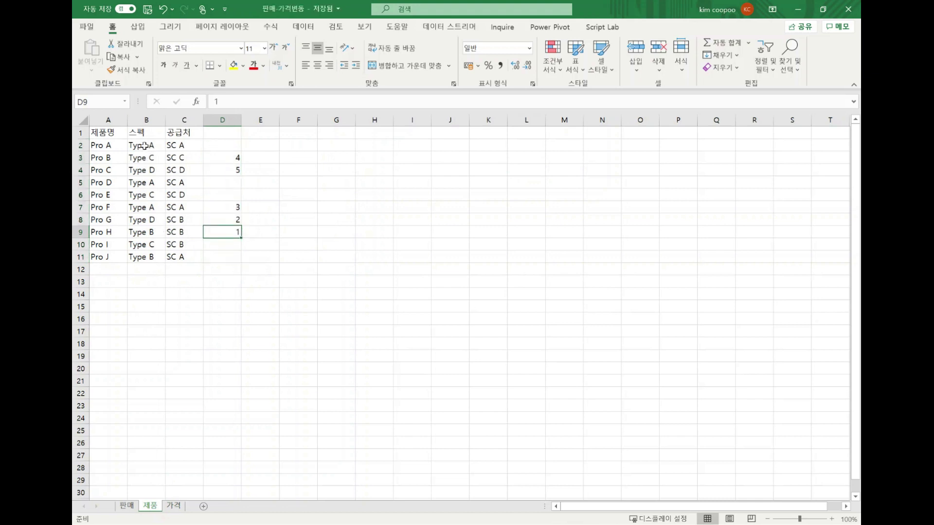
{"action": "left_click", "coordinate": [234, 121]}
{"action": "key", "text": "Delete"}
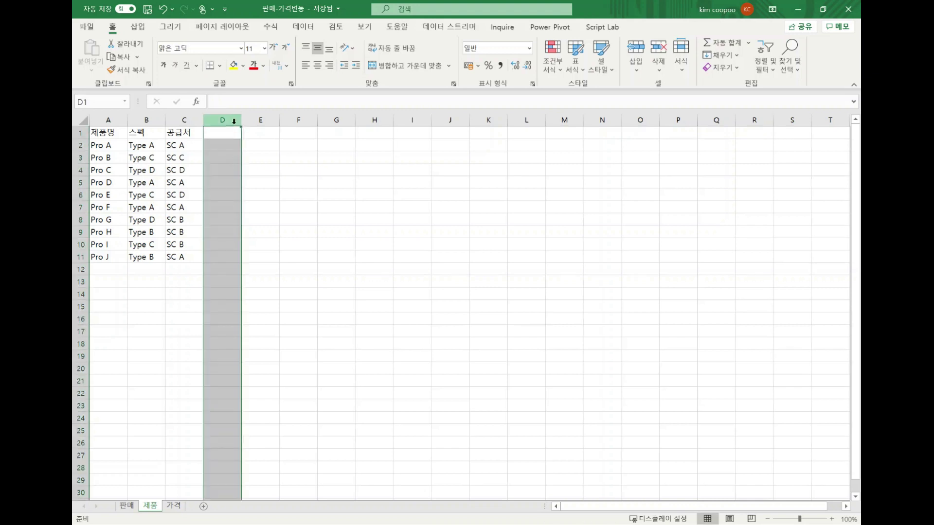
{"action": "left_click", "coordinate": [393, 195]}
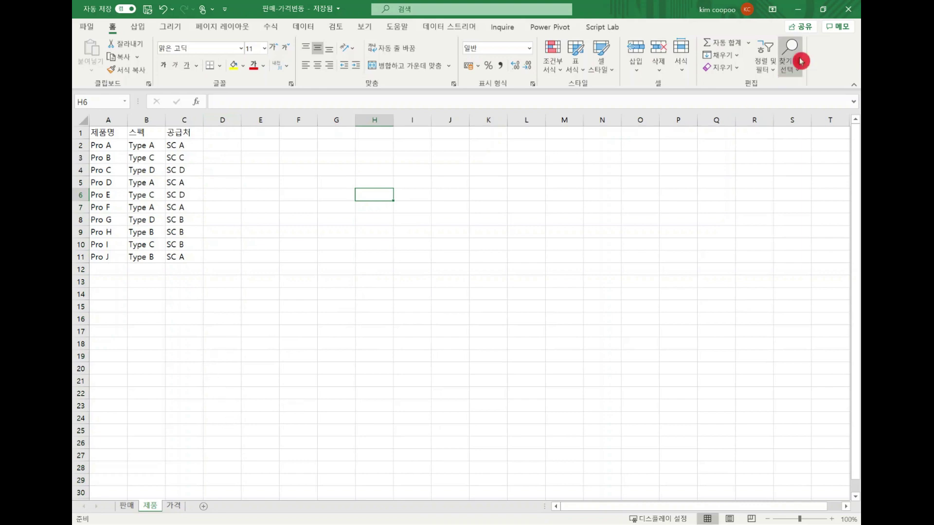
{"action": "left_click", "coordinate": [848, 9]}
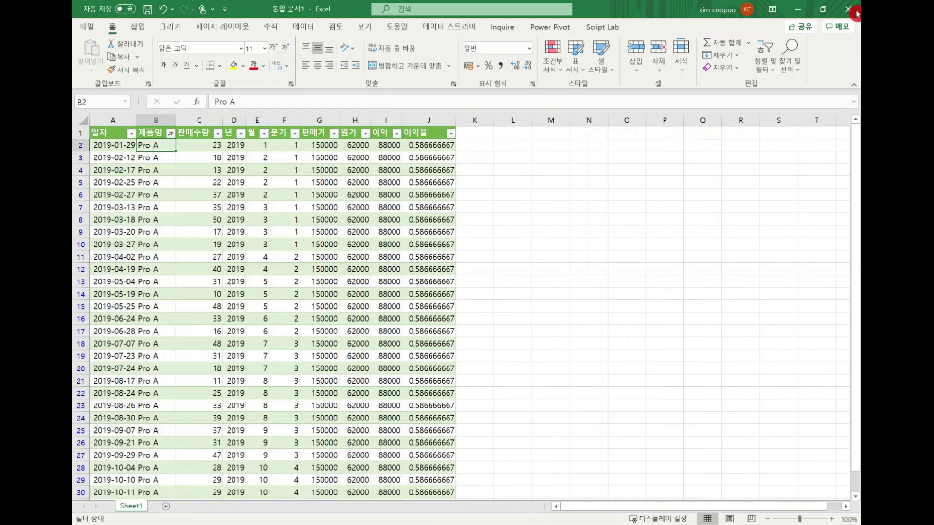